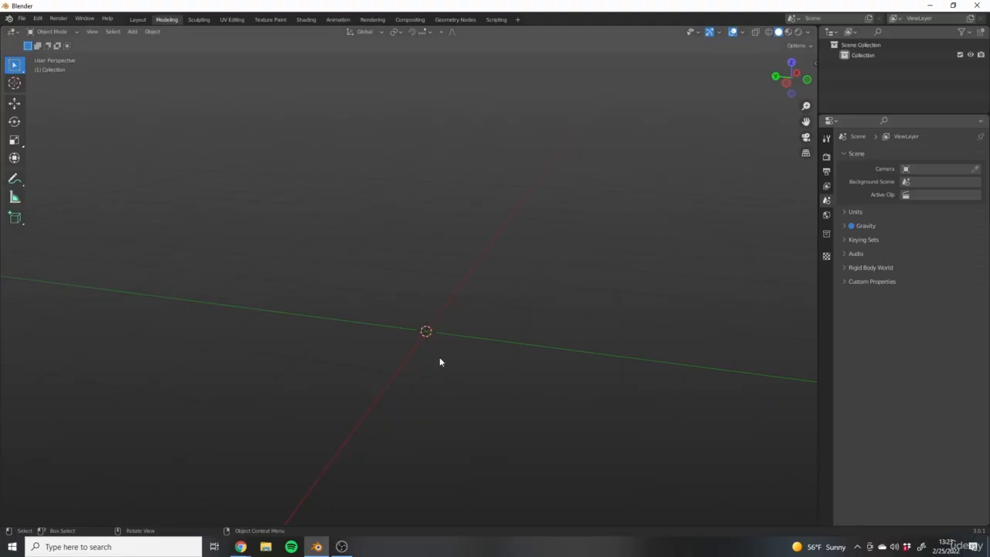
Add a mesh circle with 32 vertices and a 1 m radius at the world origin
middle_click_drag(390, 356, 395, 364)
middle_click_drag(479, 320, 561, 373)
key("shift+a")
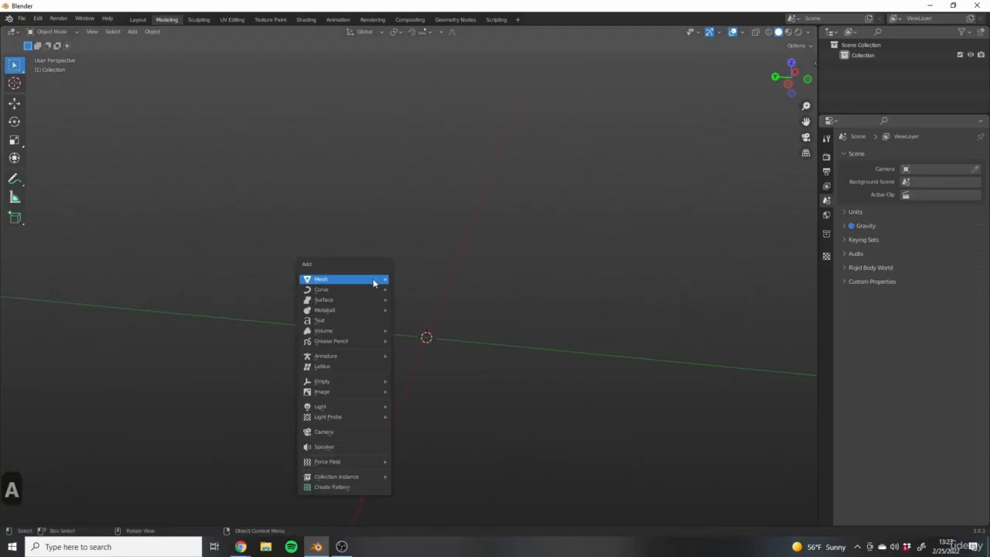
mouse_move(341, 280)
left_click(418, 300)
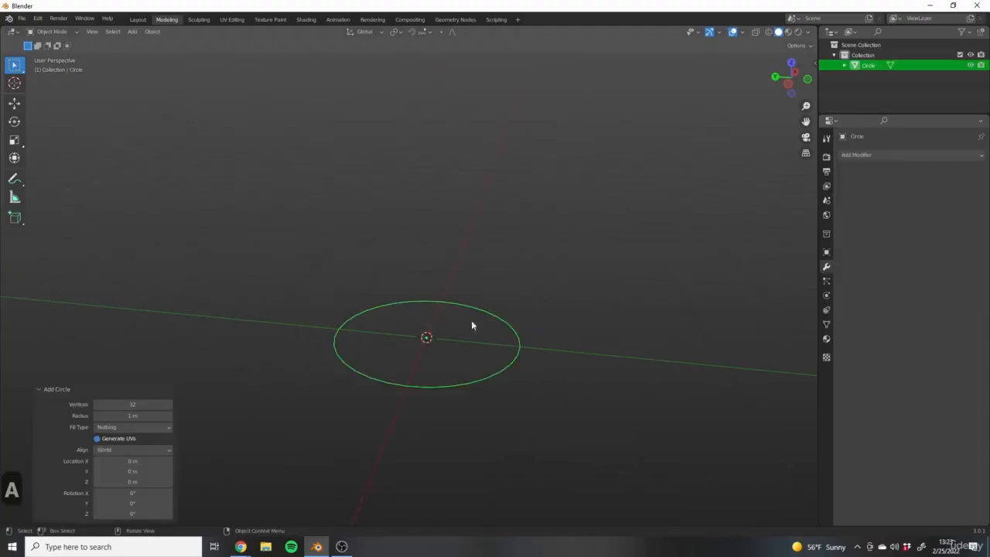
scroll(503, 349, "up", 2)
scroll(534, 336, "up", 1)
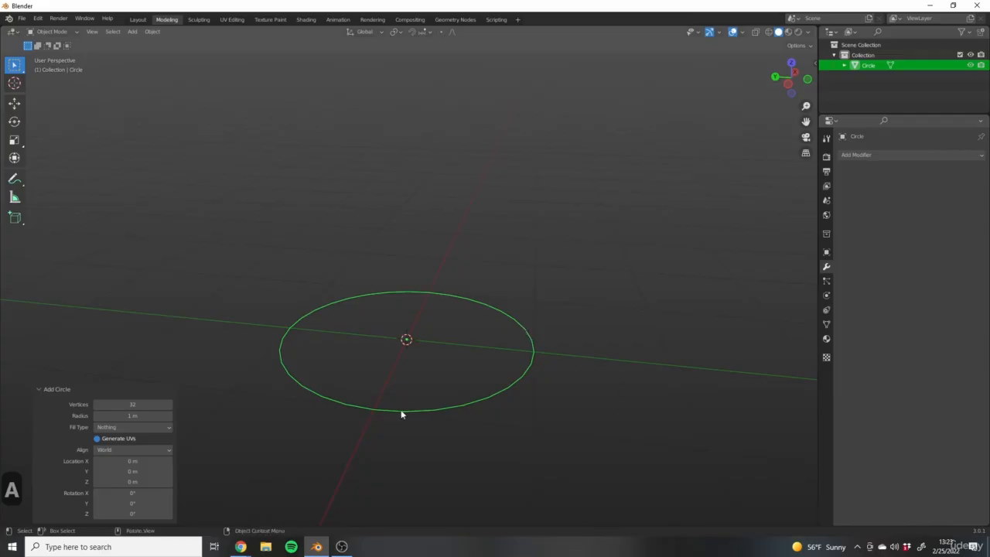
scroll(387, 408, "up", 2)
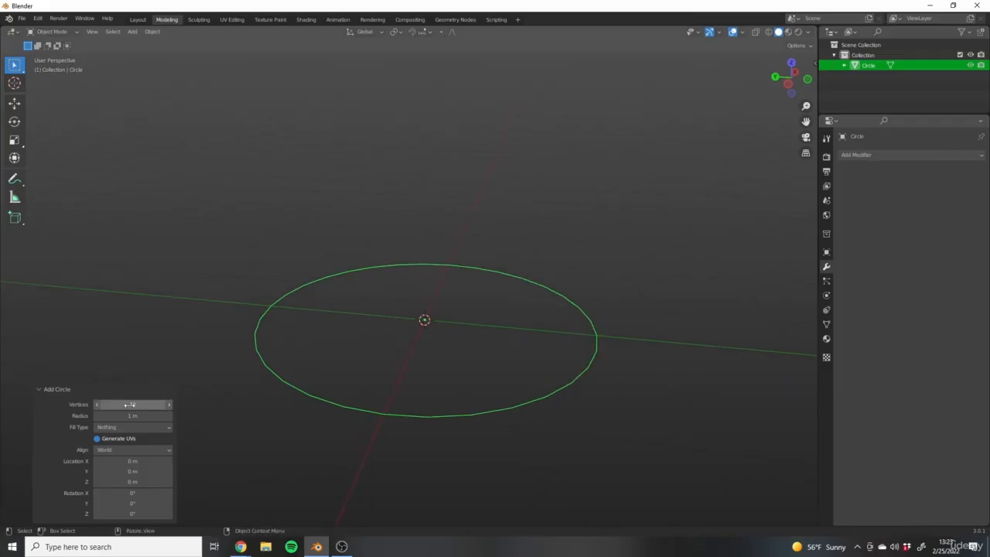
scroll(367, 298, "up", 1)
middle_click_drag(391, 298, 152, 105)
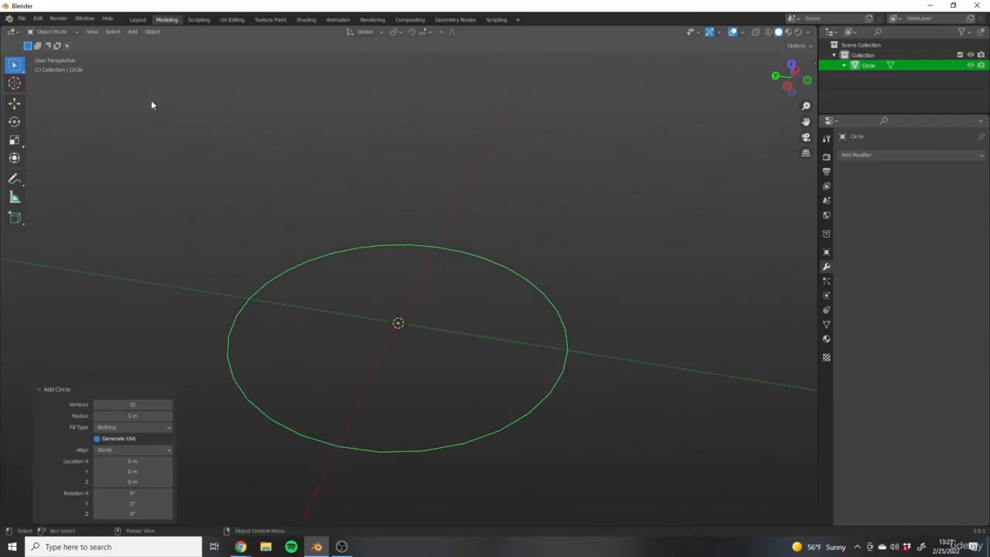
Enter Edit Mode on the circle and switch to vertex selection
key("Tab")
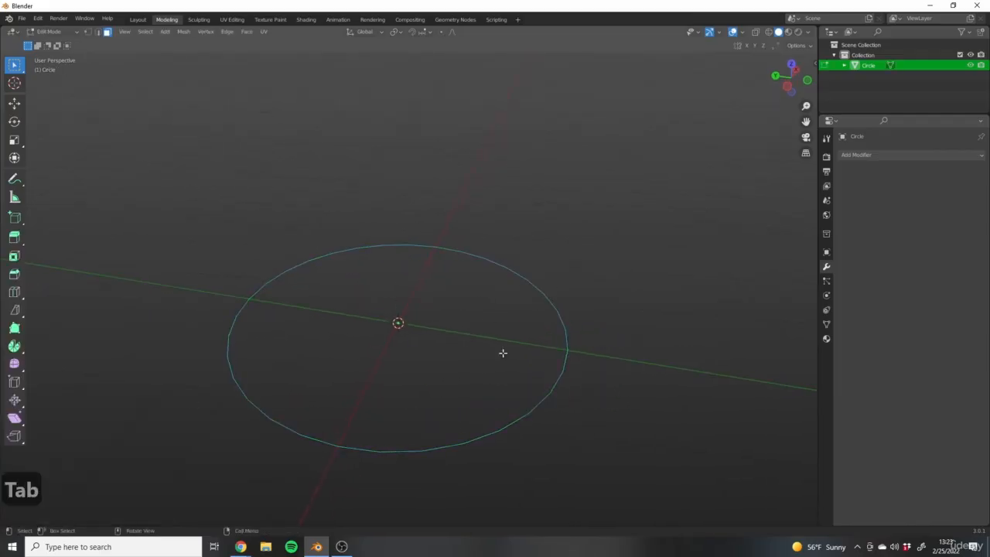
left_click(87, 32)
scroll(344, 248, "up", 2)
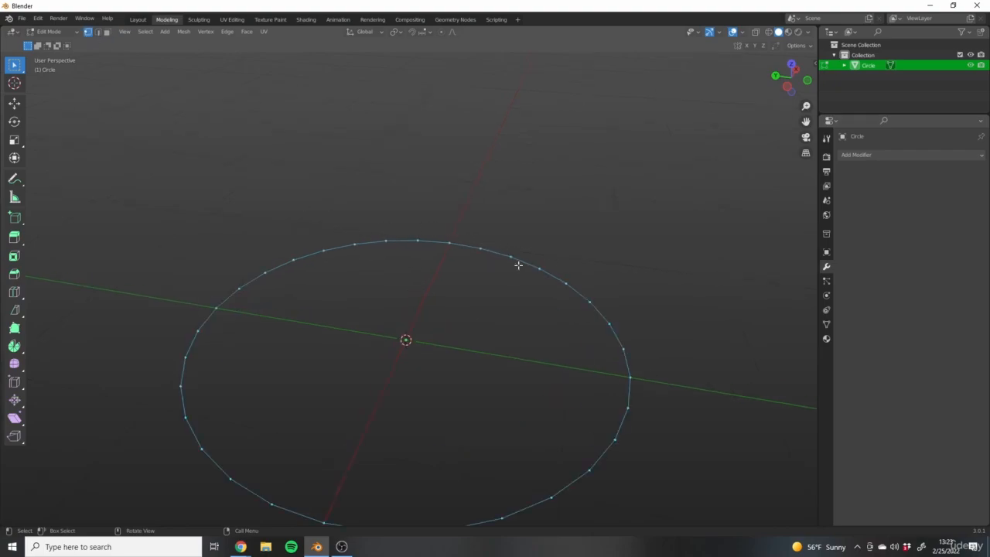
scroll(407, 255, "down", 3)
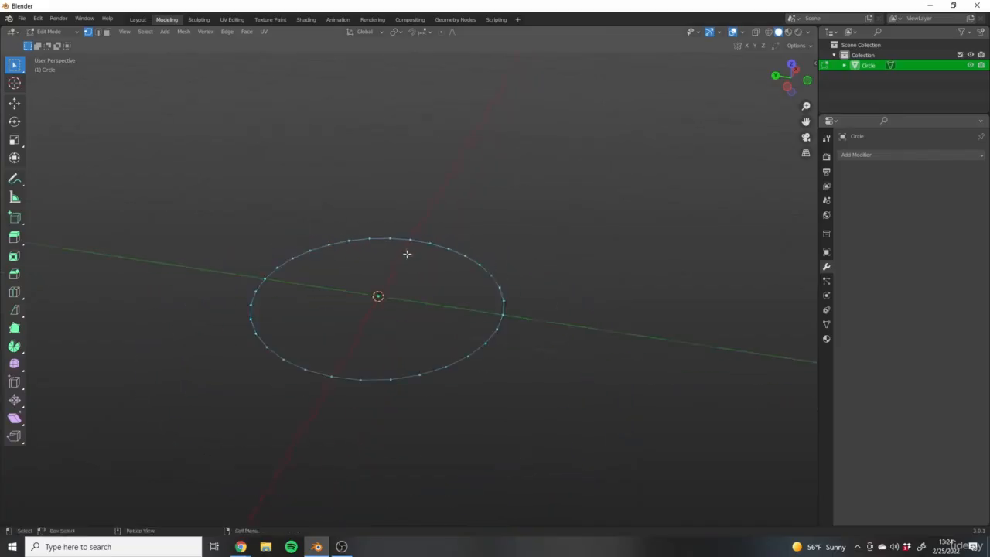
Duplicate the whole circle and place the copy about 0.39 m above it along the Z axis
middle_click_drag(294, 303, 554, 409, "shift")
key("shift+d")
key("z")
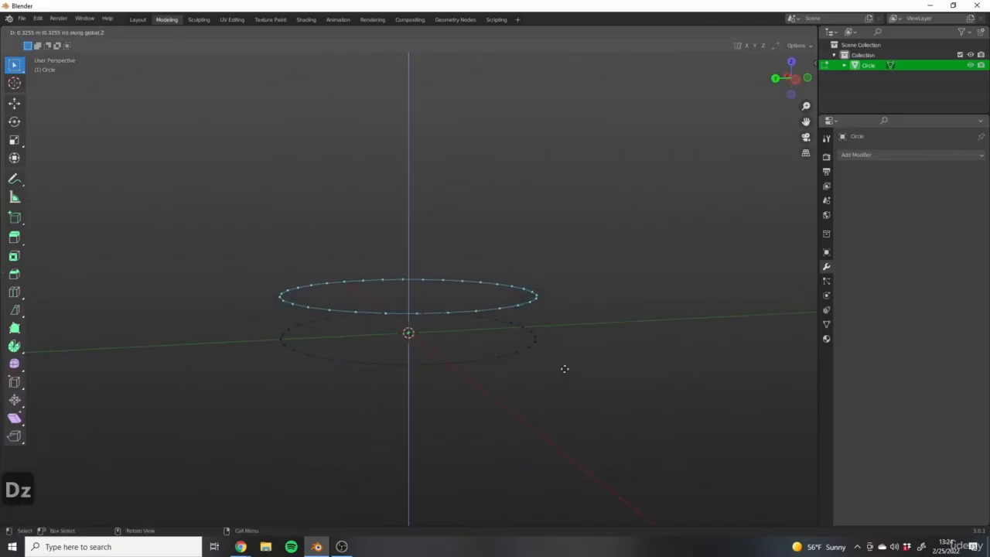
left_click(568, 360)
middle_click_drag(473, 239, 424, 241)
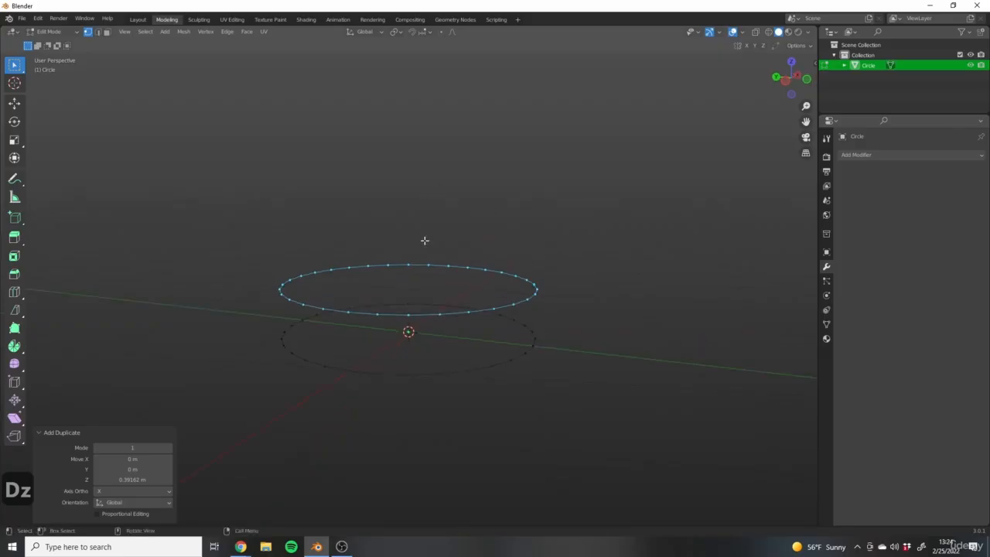
Fill a face between two adjacent vertices on the upper circle and the matching two vertices on the lower circle
middle_click_drag(347, 335, 574, 356)
left_click(557, 278)
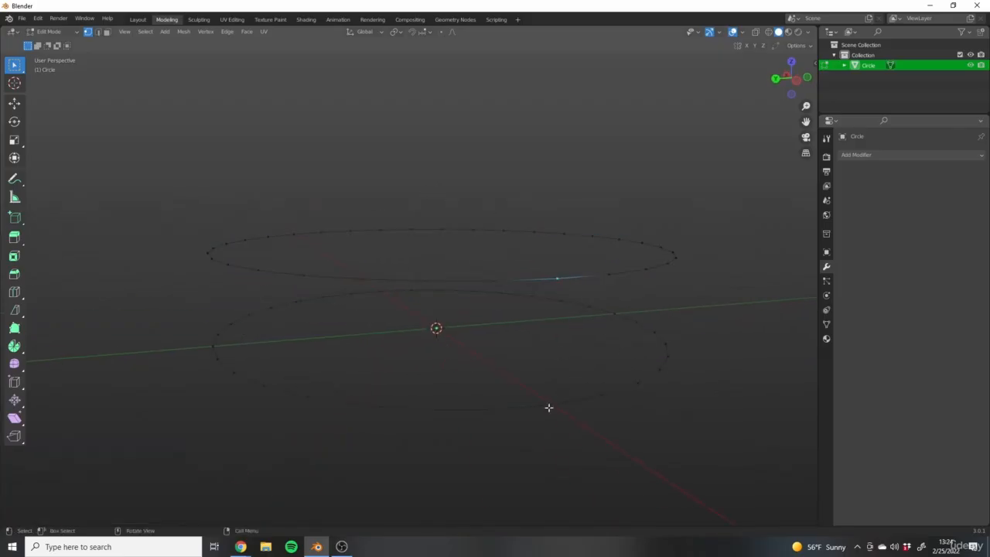
left_click(551, 404, "shift")
left_click(608, 273, "shift")
left_click(603, 394, "shift")
middle_click_drag(370, 356, 384, 419)
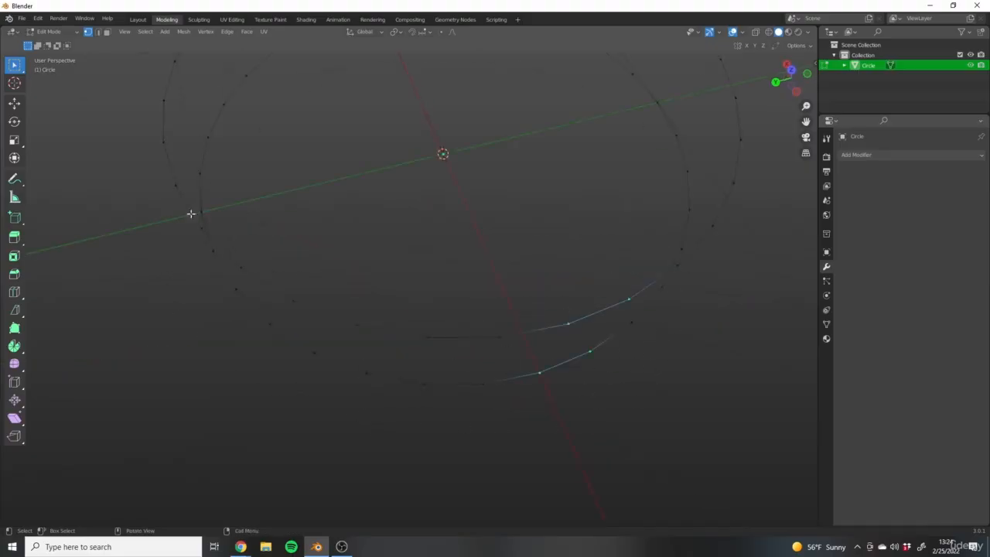
scroll(306, 365, "down", 4)
middle_click_drag(413, 299, 430, 341, "shift")
middle_click_drag(480, 424, 470, 263)
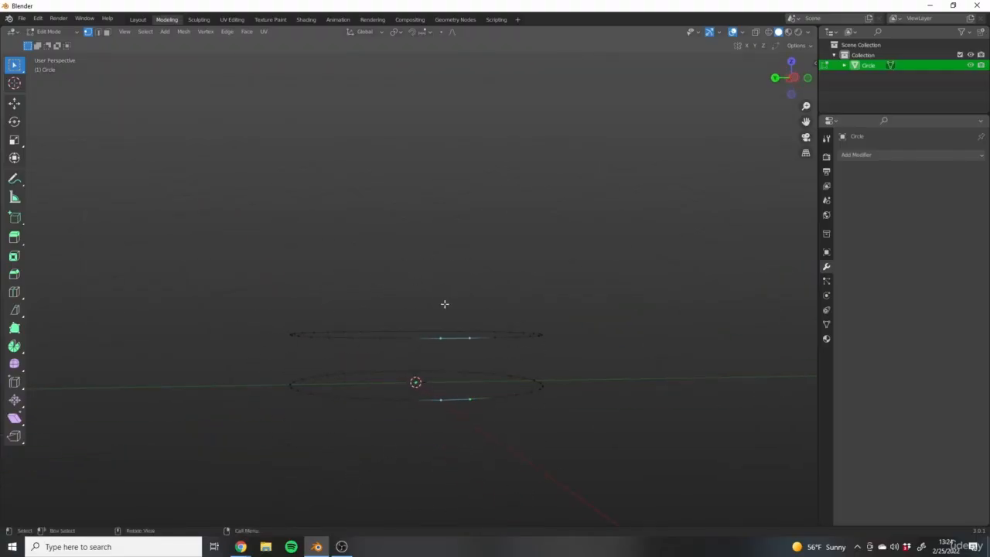
middle_click_drag(444, 304, 531, 310)
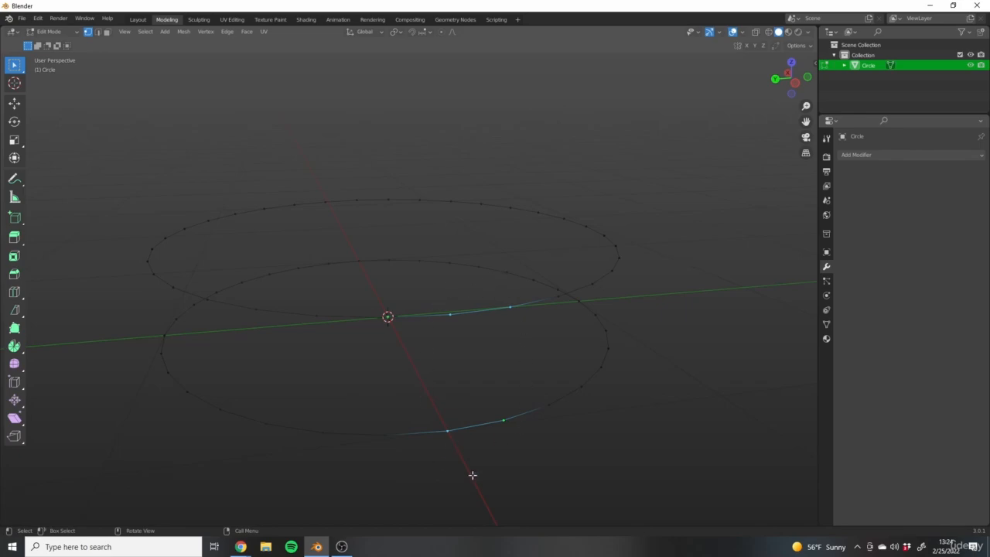
key("f")
middle_click_drag(602, 445, 620, 449)
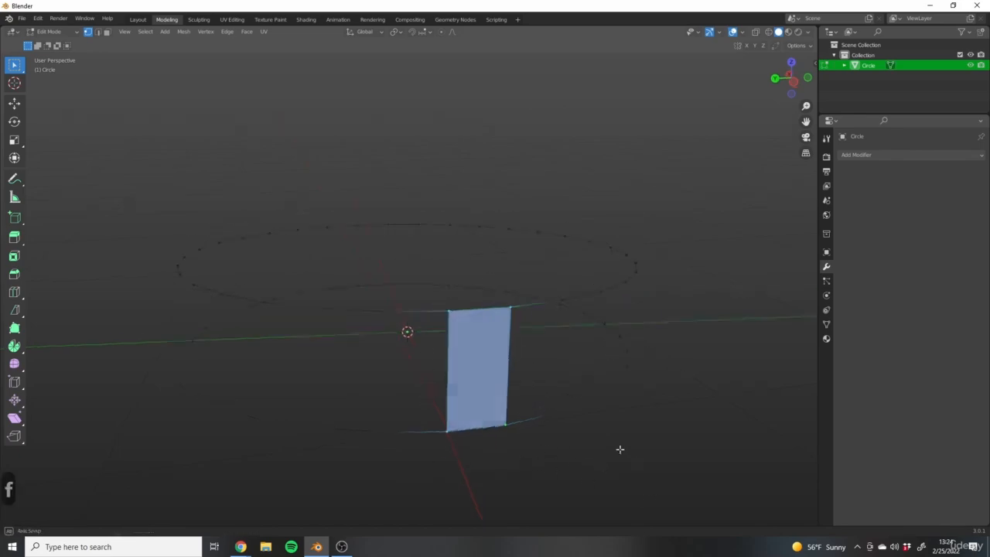
In edge selection mode, fill eleven more wall faces around the circles, starting from the vertical side edge of the first face
left_click(97, 32)
middle_click_drag(444, 284, 422, 268, "shift")
left_click(613, 312)
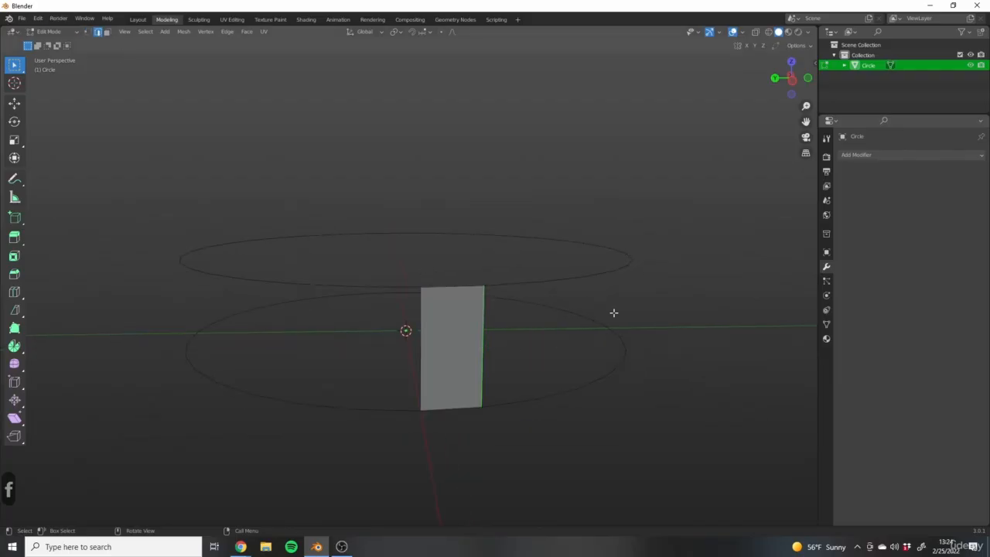
middle_click_drag(544, 292, 618, 369)
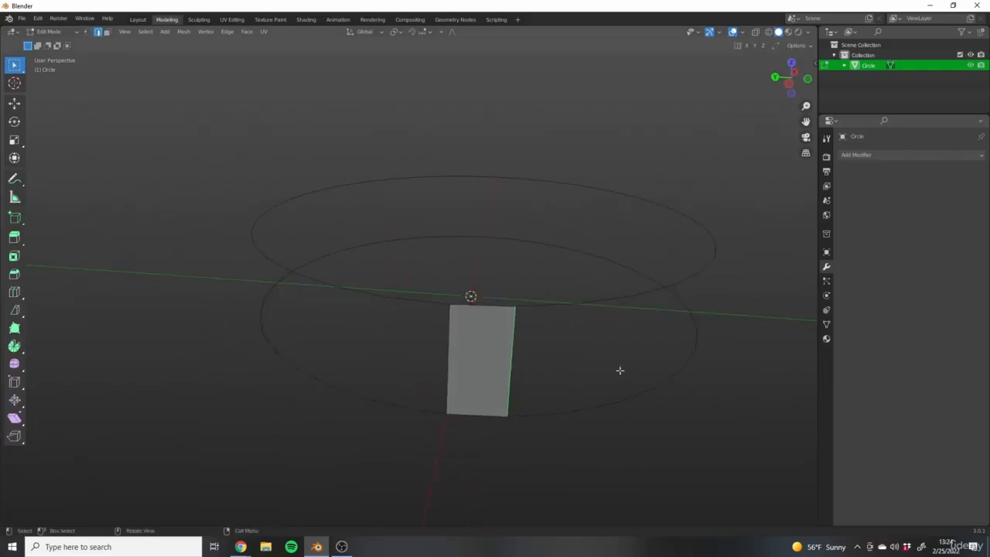
key("f")
key("f")
key("f")
key("f")
key("f")
key("f")
key("f")
key("f")
key("f")
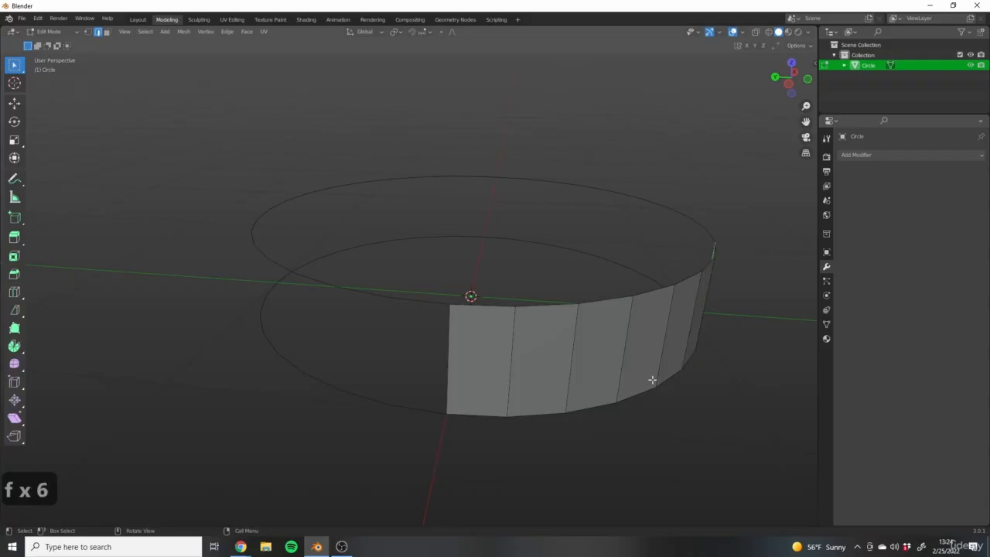
key("f")
key("f")
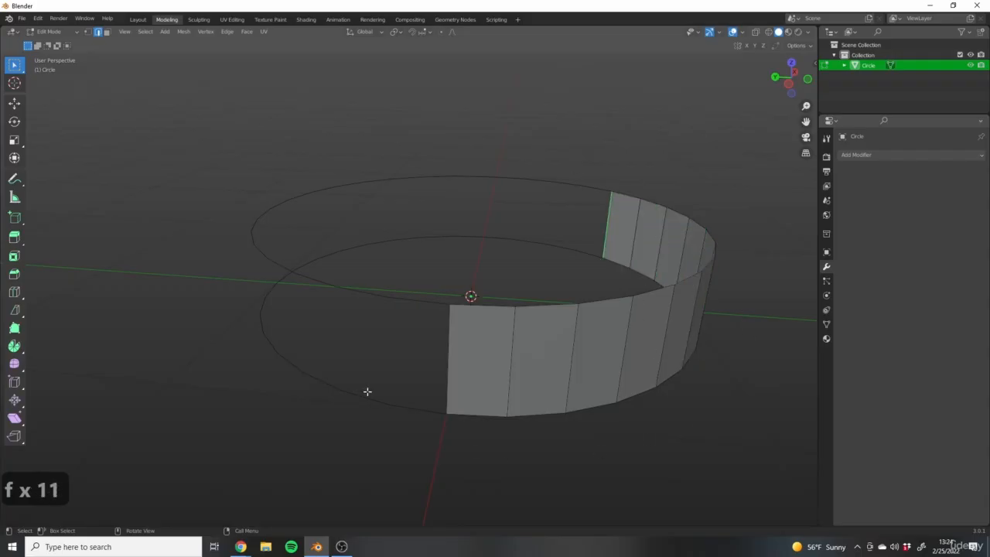
middle_click_drag(627, 294, 720, 379)
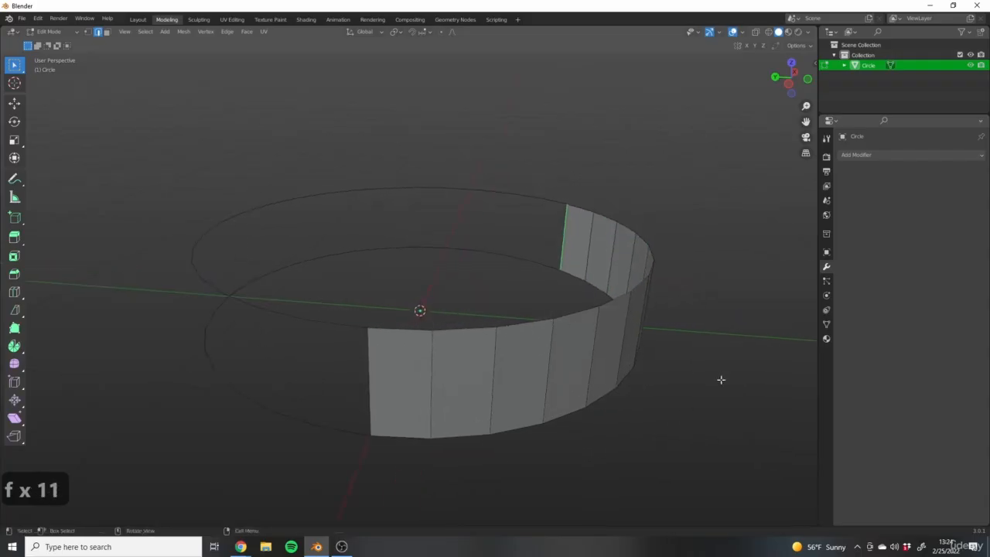
Undo all the wall face fills between the circles, including the first face
key("ctrl+z")
key("ctrl+z")
key("ctrl+z")
key("ctrl+z")
key("ctrl+z")
key("ctrl+z")
key("ctrl+z")
key("ctrl+z")
key("ctrl+z")
key("ctrl+z")
key("ctrl+z")
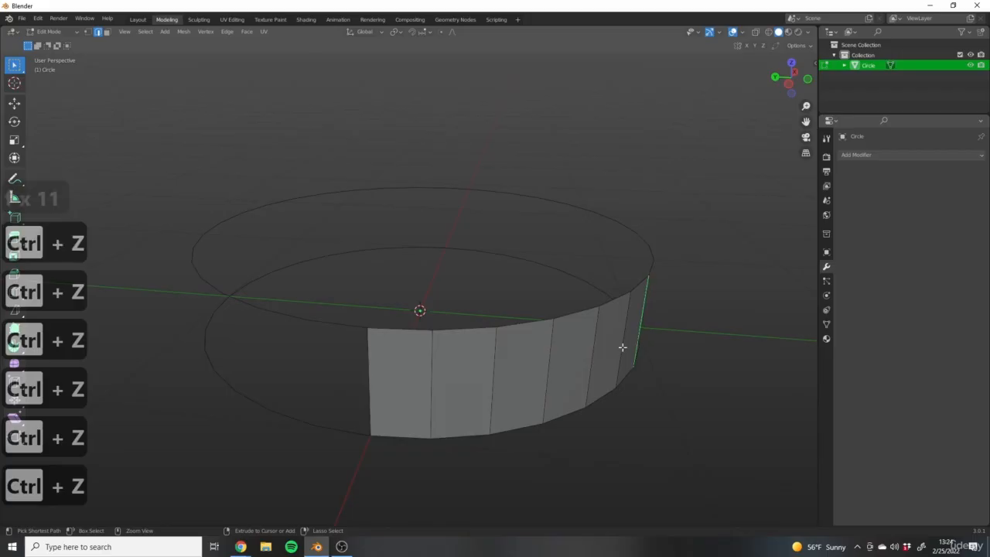
key("ctrl+z")
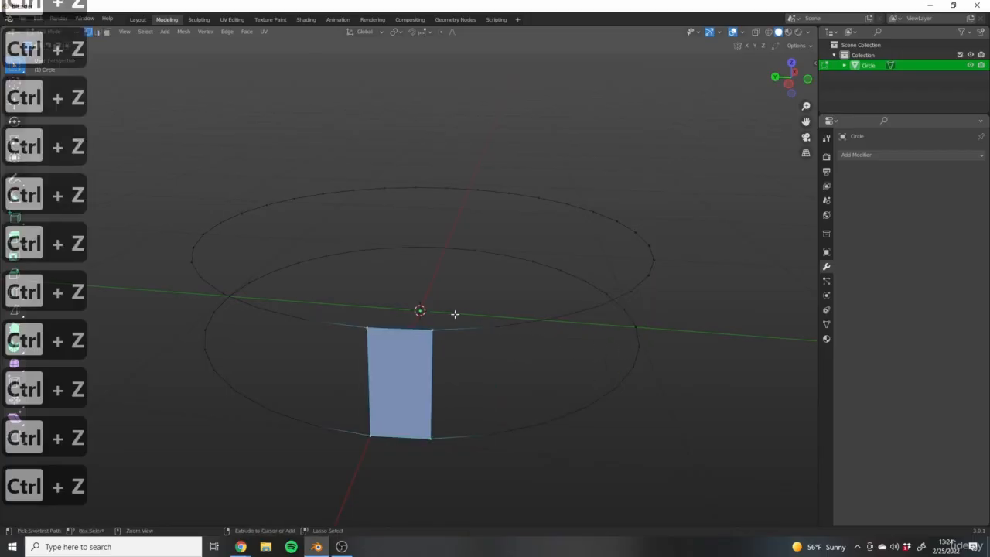
key("ctrl+z")
Select the full loops of both the lower and upper circles and switch to edge selection
middle_click_drag(230, 249, 335, 258, "shift")
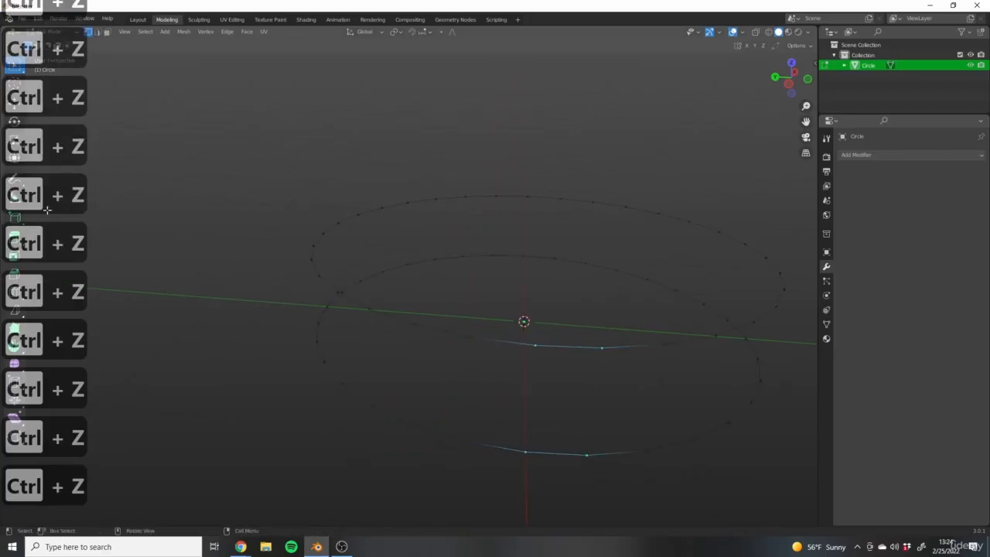
middle_click_drag(408, 111, 354, 97, "shift")
middle_click_drag(590, 236, 598, 170)
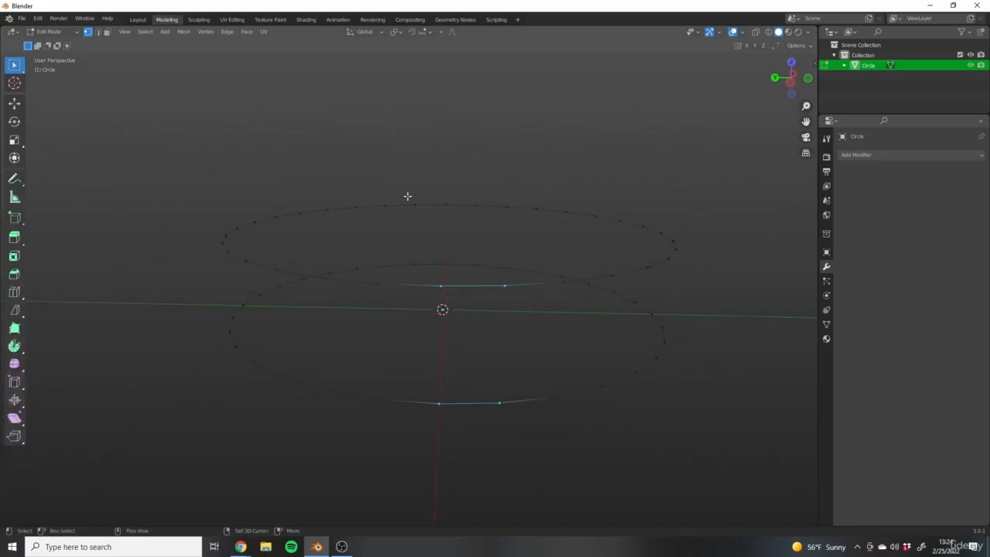
middle_click_drag(406, 194, 333, 194)
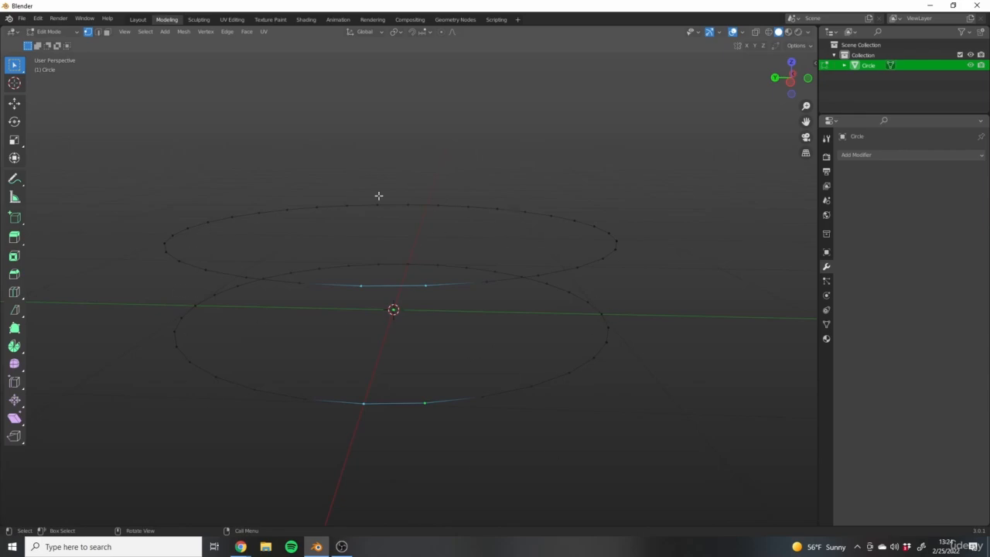
middle_click_drag(392, 325, 416, 343, "shift")
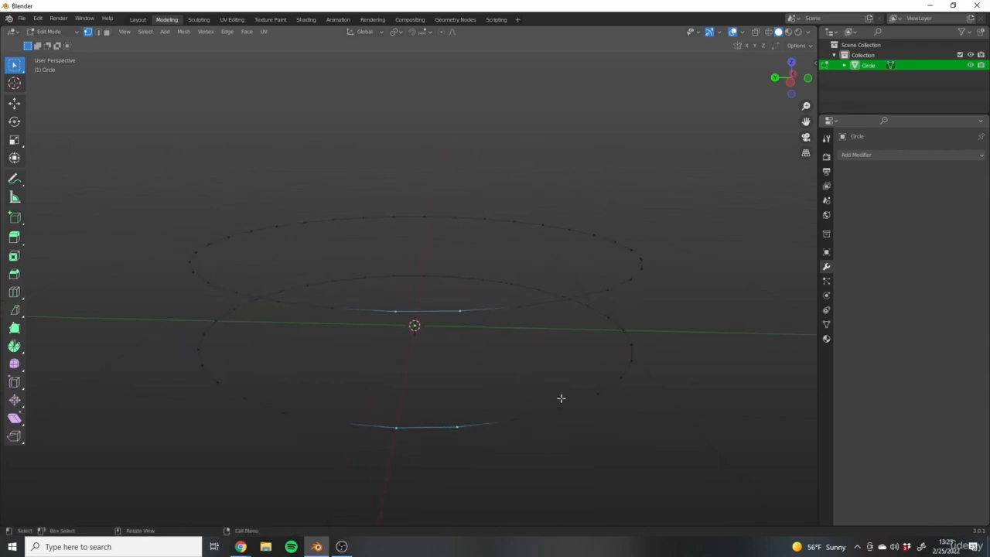
left_click(486, 421, "alt")
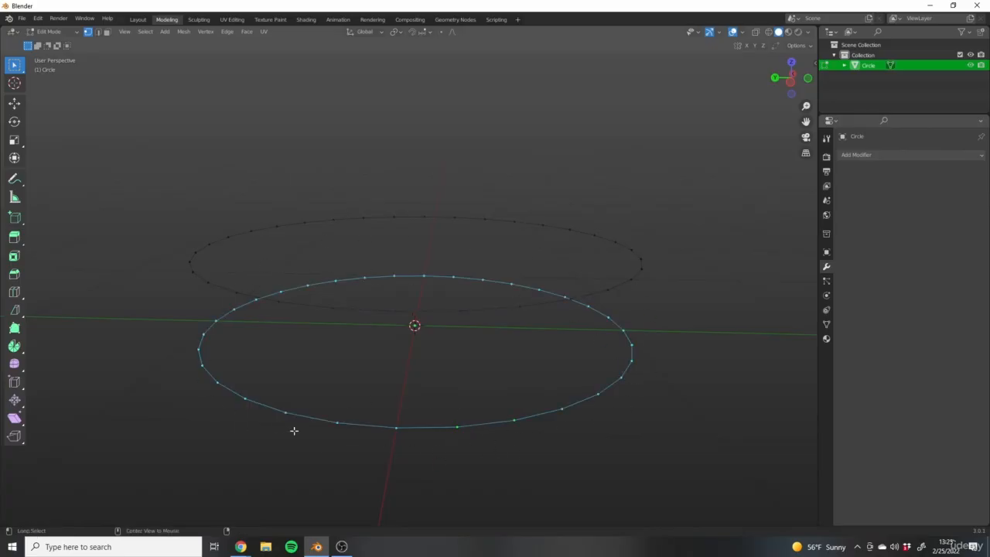
left_click(492, 307, "alt+shift")
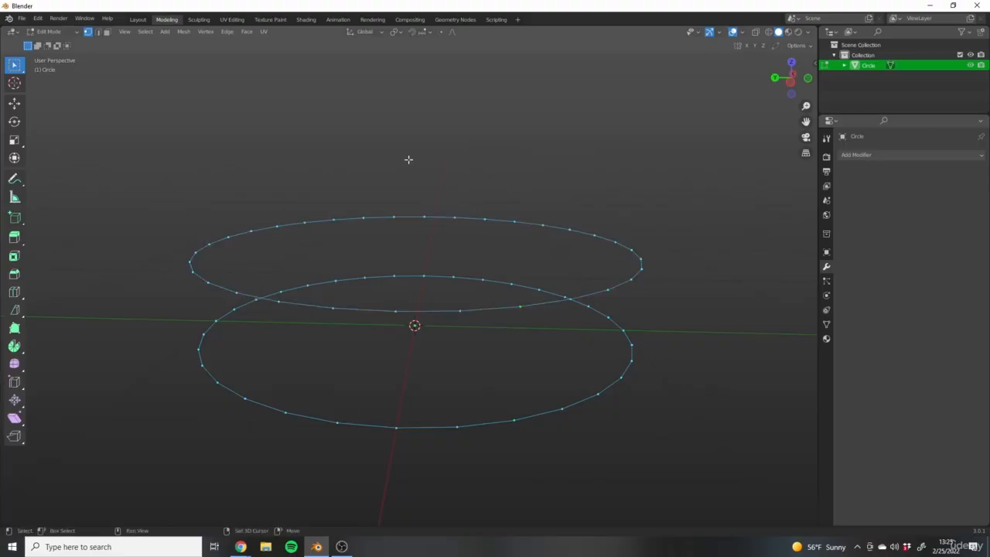
middle_click_drag(407, 159, 420, 154)
left_click(97, 32)
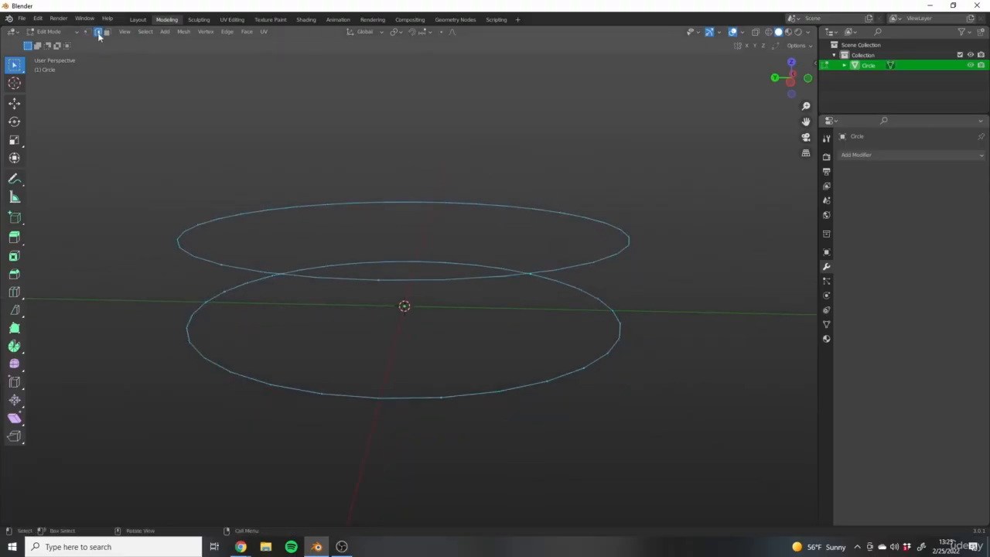
middle_click_drag(487, 206, 386, 163)
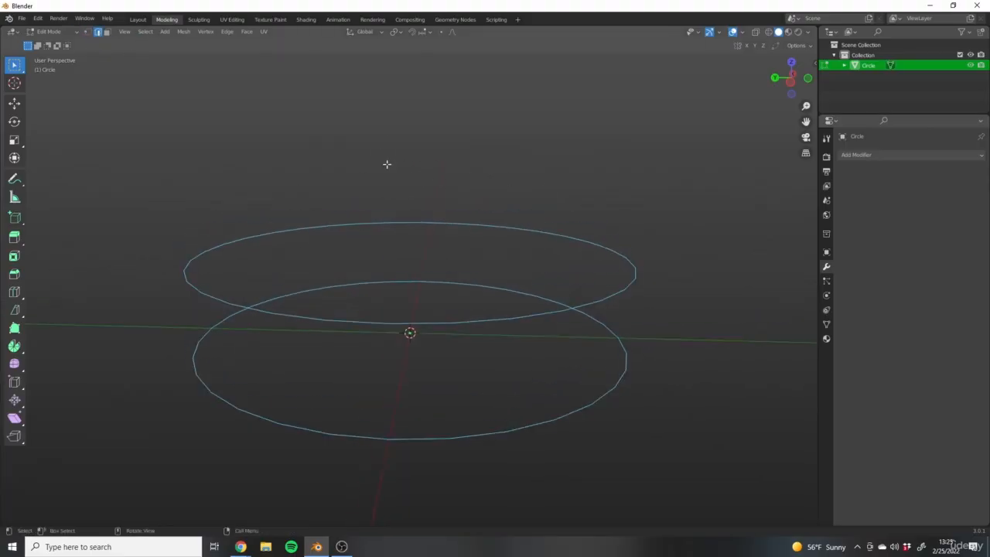
Bridge the two selected edge loops to form a ring of wall faces, and undo the bridge
left_click(228, 32)
right_click(507, 183)
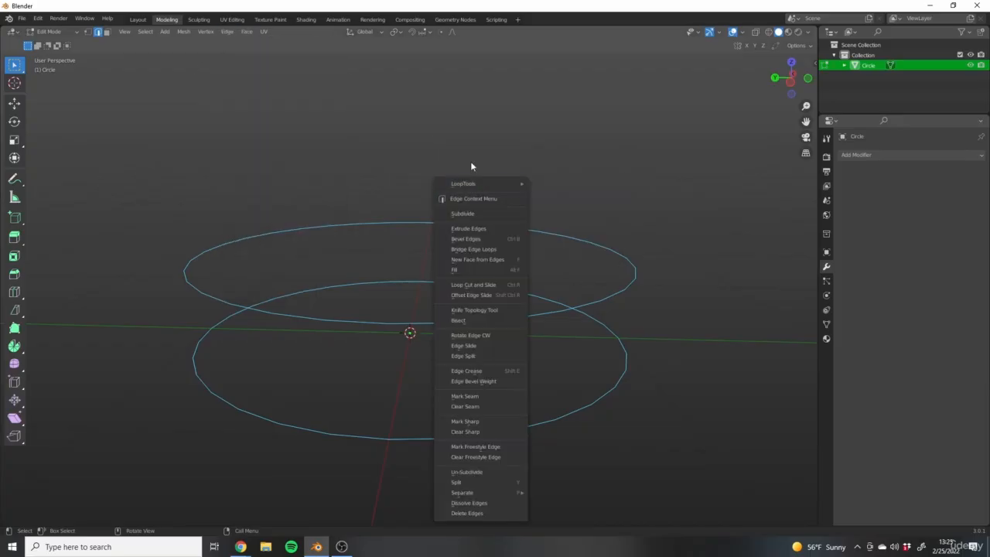
left_click(477, 251)
scroll(447, 335, "down", 3)
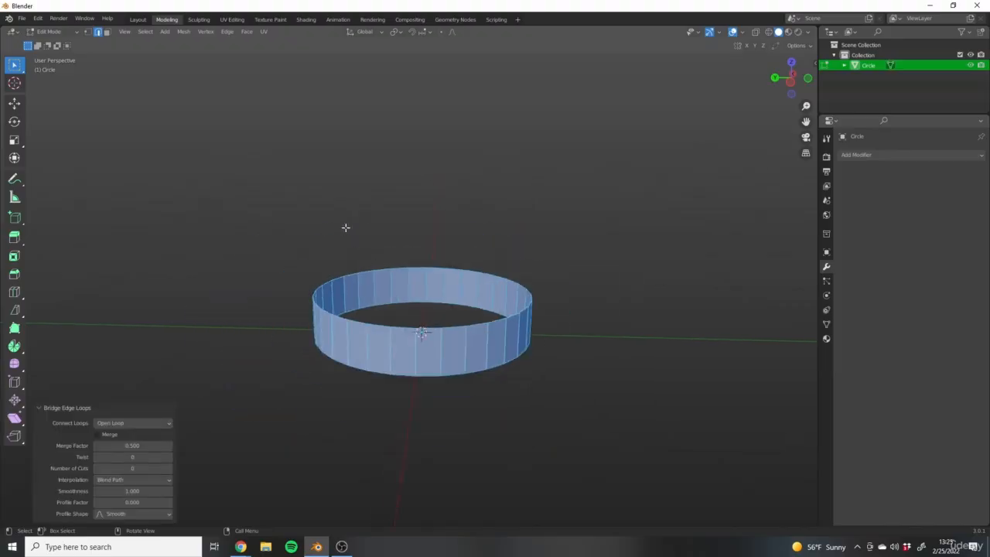
middle_click_drag(342, 225, 541, 371)
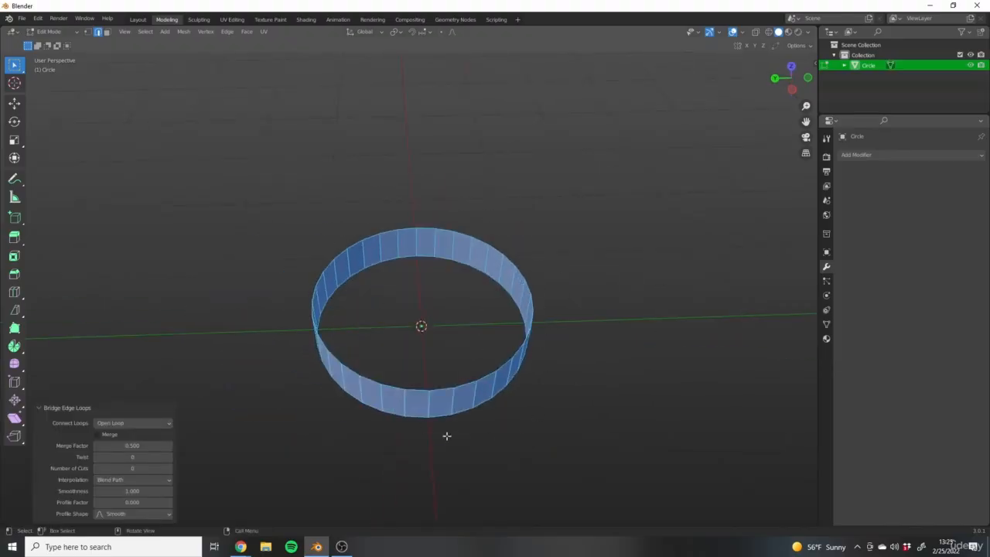
middle_click_drag(375, 355, 590, 396)
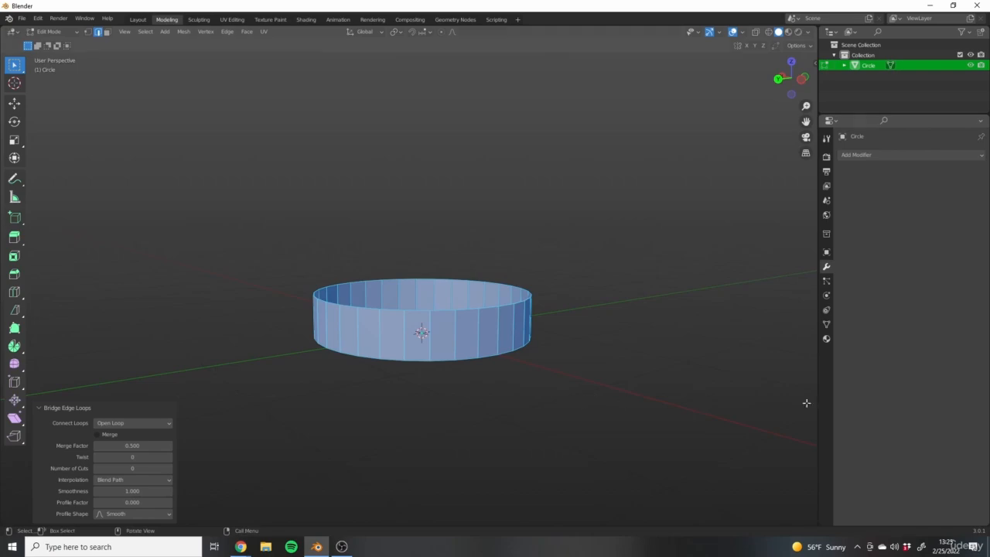
middle_click_drag(587, 269, 344, 275)
scroll(518, 265, "up", 3)
key("ctrl+z")
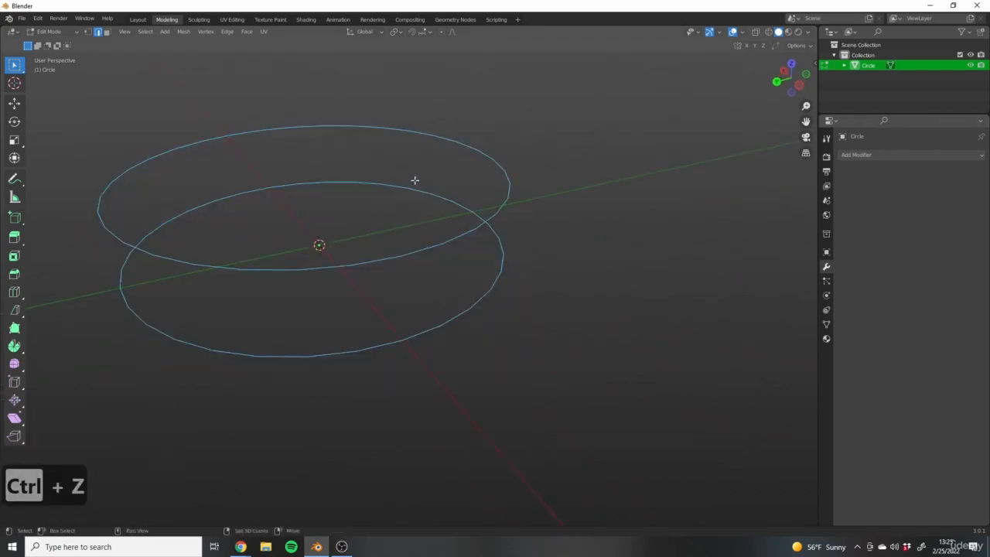
In vertex selection mode, select matching partial arcs of the upper and lower circles with shortest-path picking
middle_click_drag(413, 179, 518, 265, "shift")
key("ctrl+z")
middle_click_drag(467, 290, 397, 267, "shift")
left_click(401, 262)
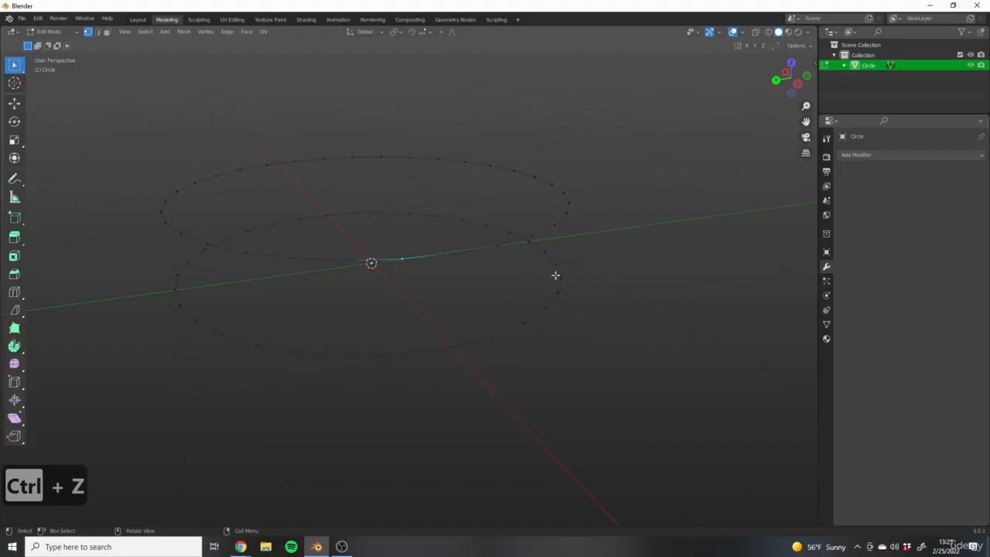
middle_click_drag(589, 251, 421, 344)
left_click(524, 199, "ctrl")
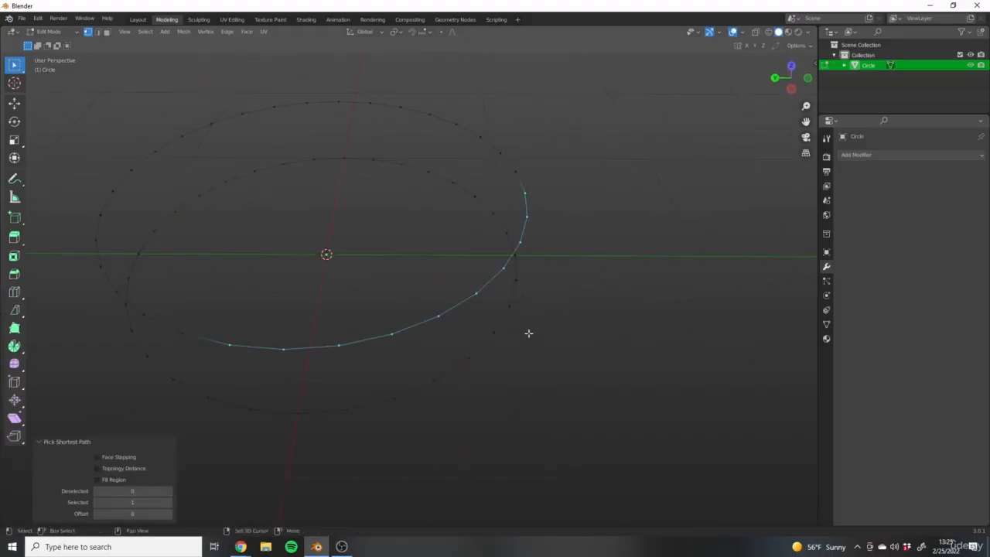
middle_click_drag(336, 365, 564, 332)
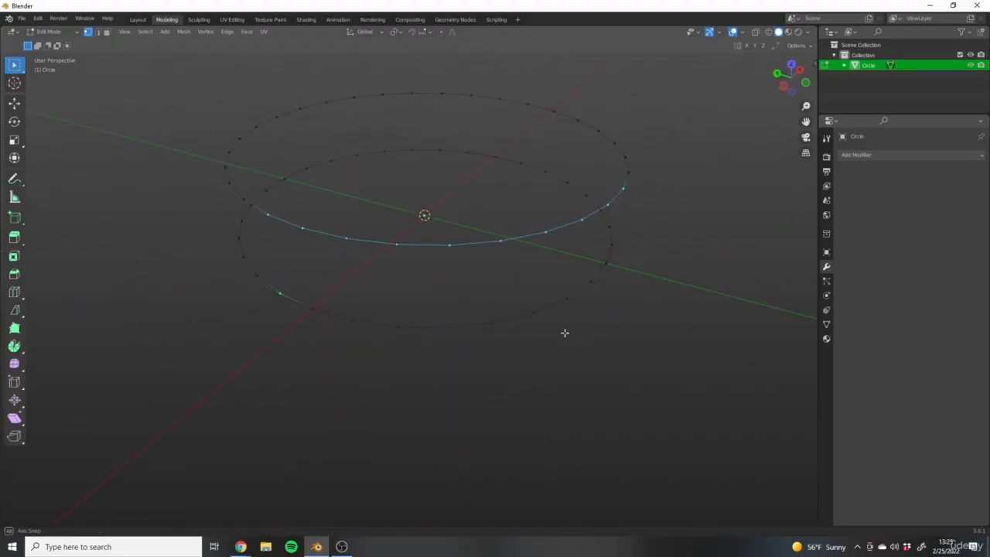
left_click(610, 267, "ctrl")
middle_click_drag(662, 306, 491, 392)
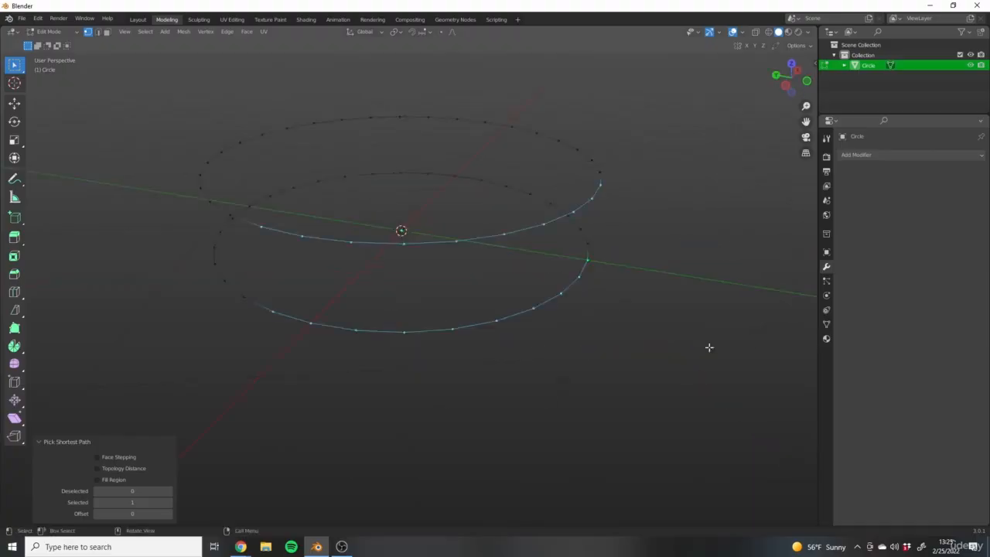
middle_click_drag(446, 256, 291, 349)
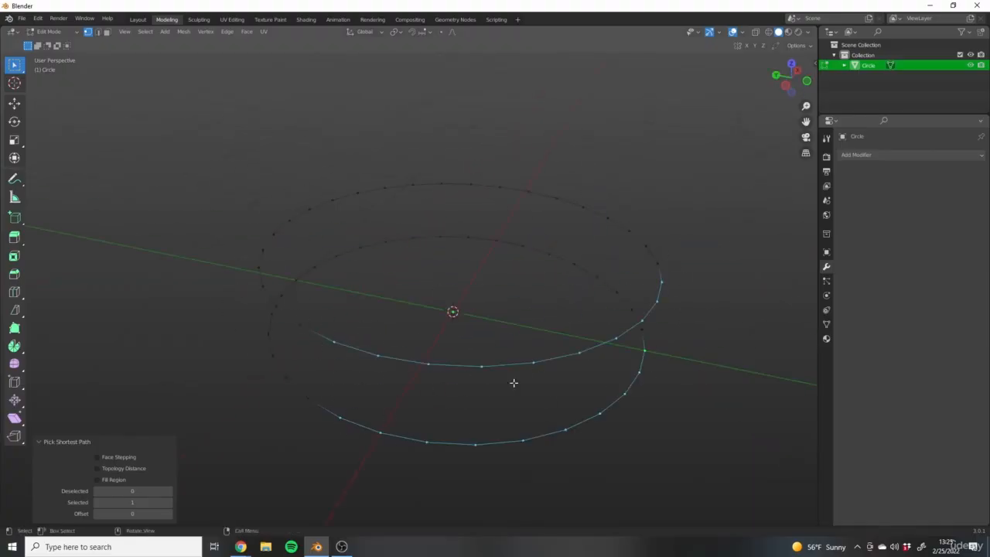
Switch to edge selection and bridge the two selected arcs with Connect Loops set to Open Loop
right_click(527, 308)
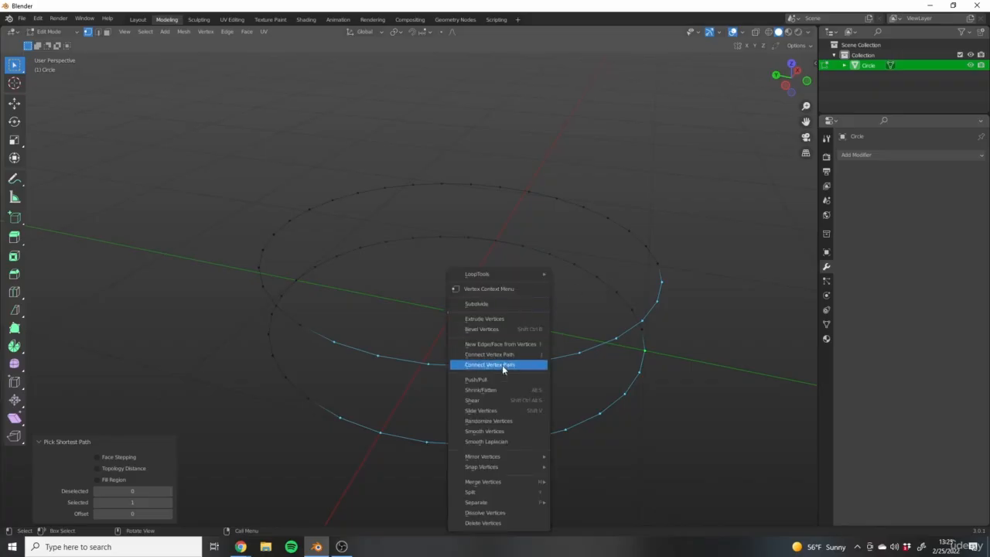
left_click(99, 32)
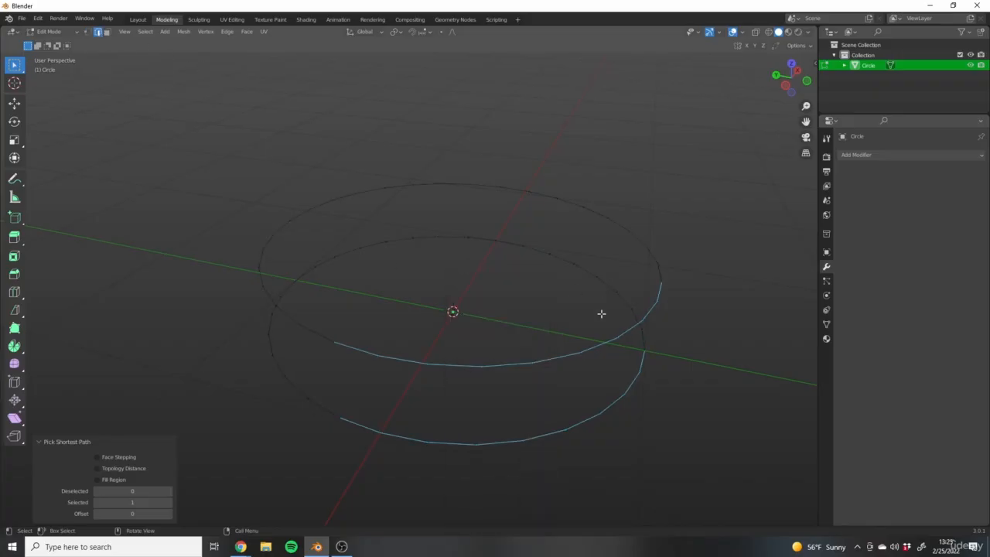
right_click(600, 312)
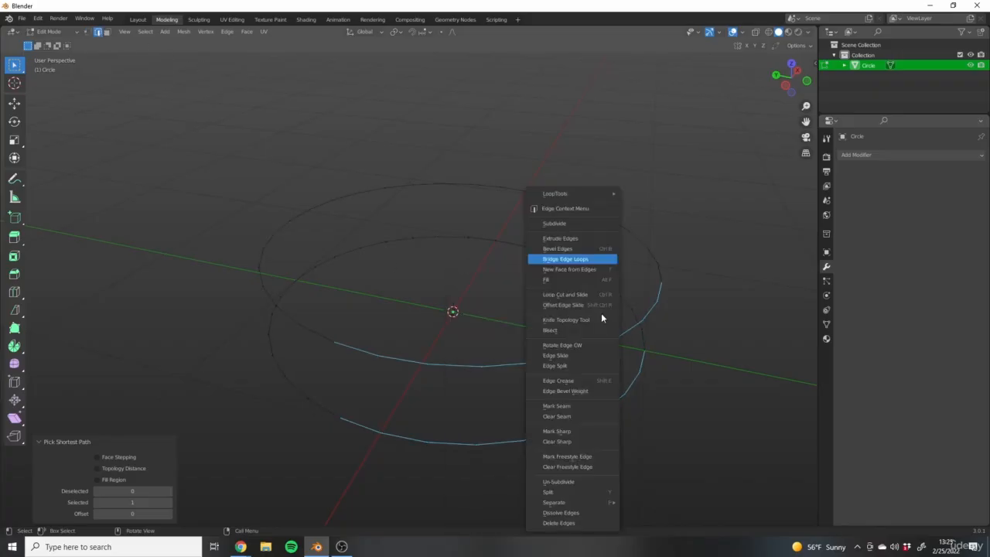
left_click(579, 260)
middle_click_drag(714, 364, 770, 321)
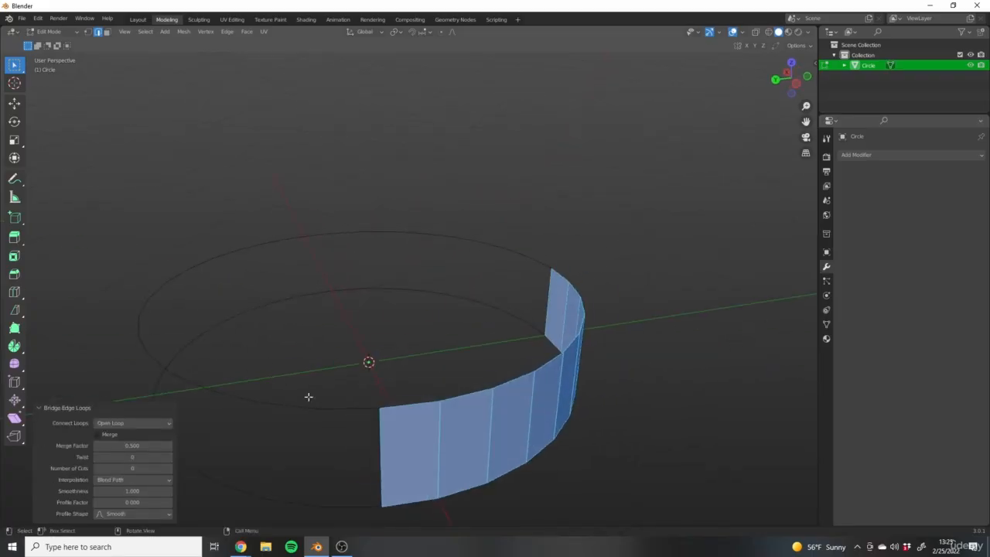
middle_click_drag(507, 391, 521, 290)
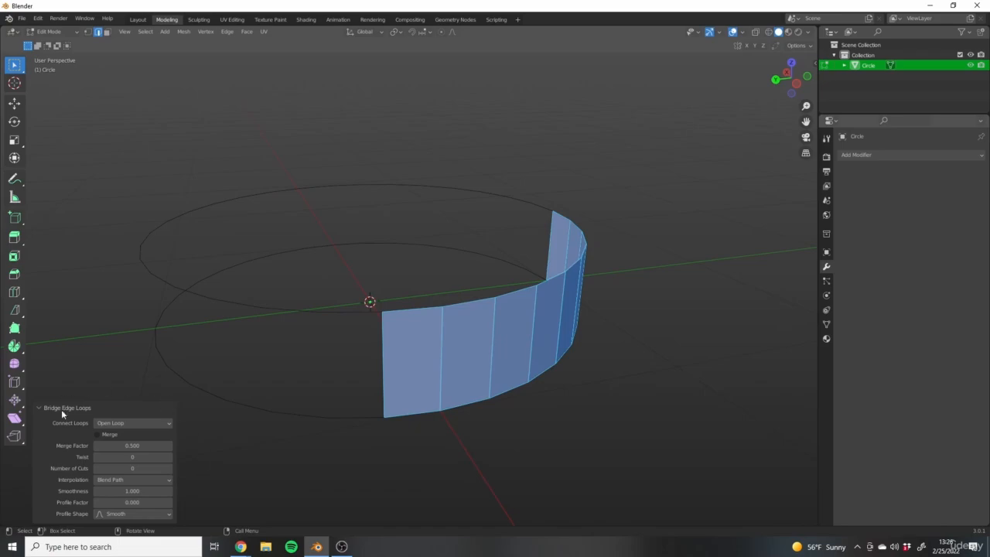
left_click(164, 424)
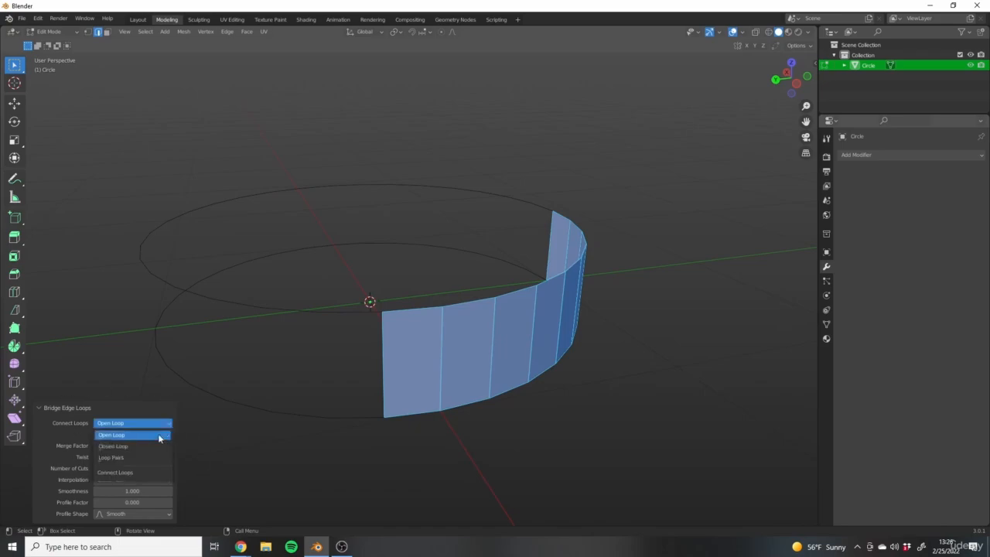
left_click(161, 434)
left_click(150, 425)
left_click(157, 433)
Undo the partial bridge and the arc selections, back to both full circles selected
middle_click_drag(325, 397, 251, 395, "shift")
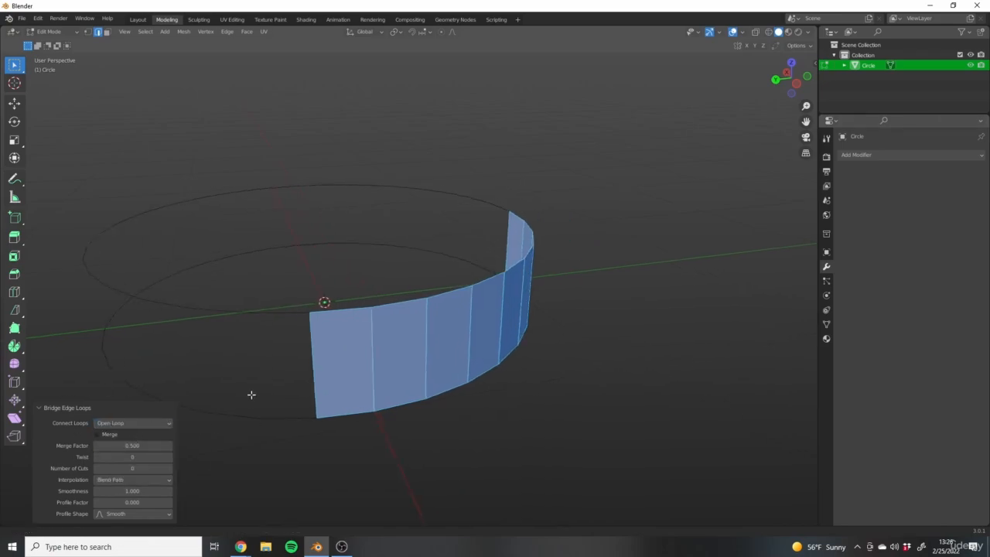
middle_click_drag(432, 384, 383, 393)
key("ctrl+z")
Bridge the two fully selected circle edge loops into a ring of wall faces
key("KP_1")
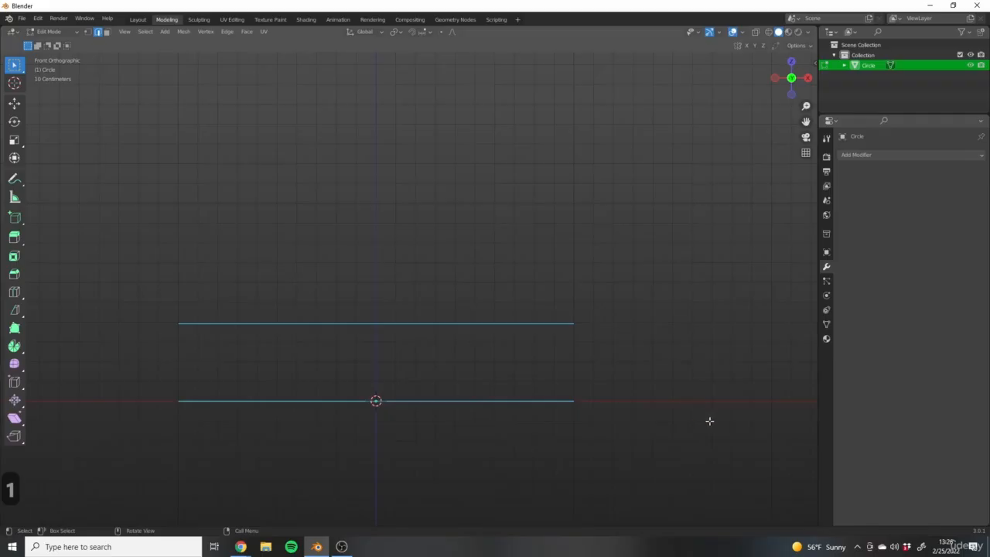
mouse_move(320, 347)
middle_mouse_down()
mouse_move(260, 361)
mouse_move(366, 338)
mouse_move(285, 312)
mouse_move(322, 372)
mouse_move(354, 312)
mouse_move(353, 457)
mouse_move(294, 365)
mouse_move(343, 385)
mouse_move(406, 338)
middle_mouse_up()
key("Tab")
key("Tab")
key("z")
middle_click_drag(520, 291, 497, 307, "shift")
right_click(552, 397)
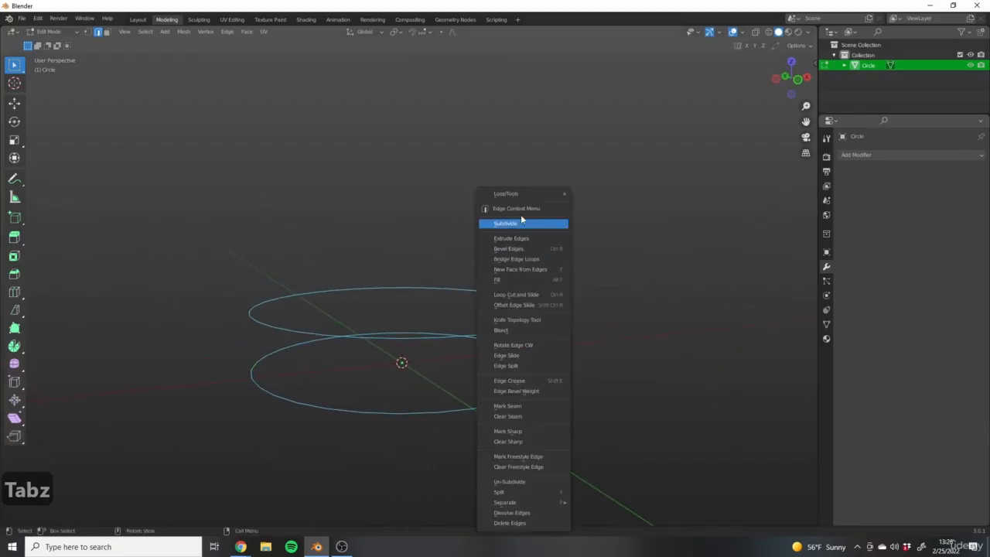
right_click(542, 346)
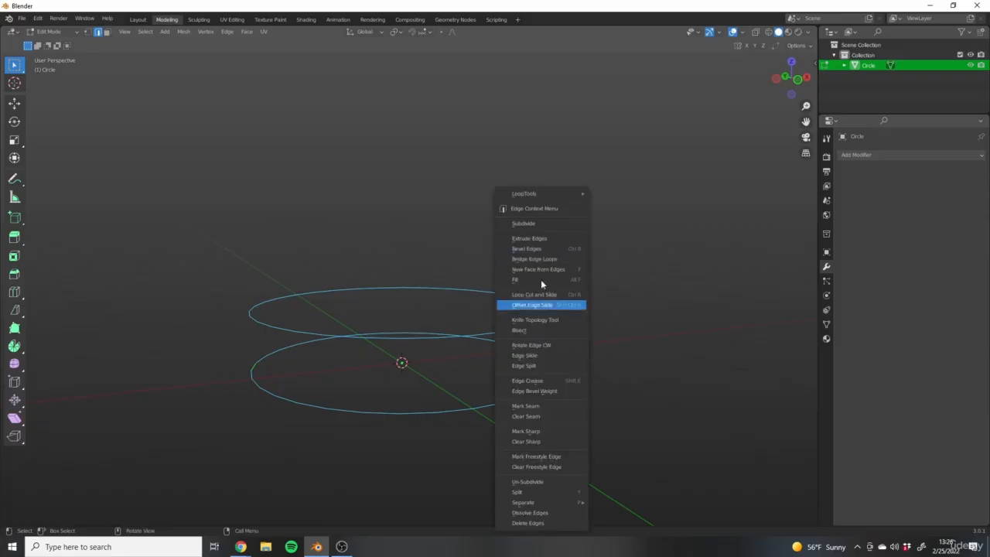
left_click(535, 259)
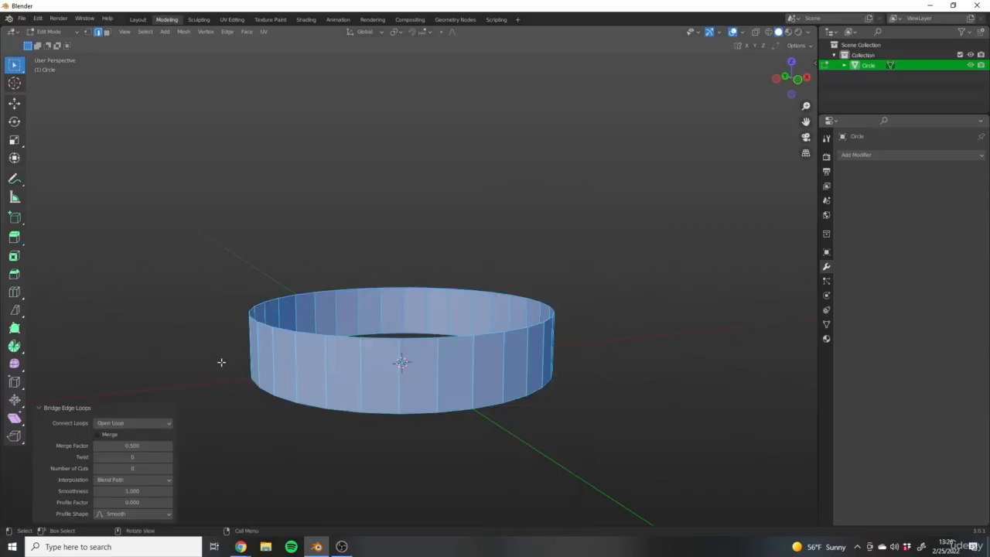
Turn on Merge for the bridge, inspect the merged circle in vertex selection, and turn Merge off again
left_click(97, 435)
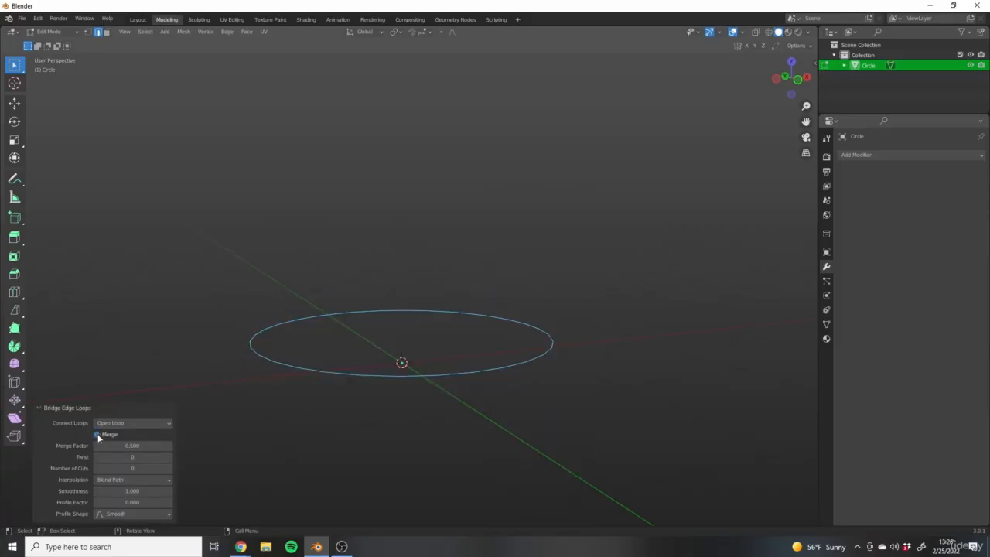
left_click(87, 32)
middle_click_drag(624, 346, 543, 331, "shift")
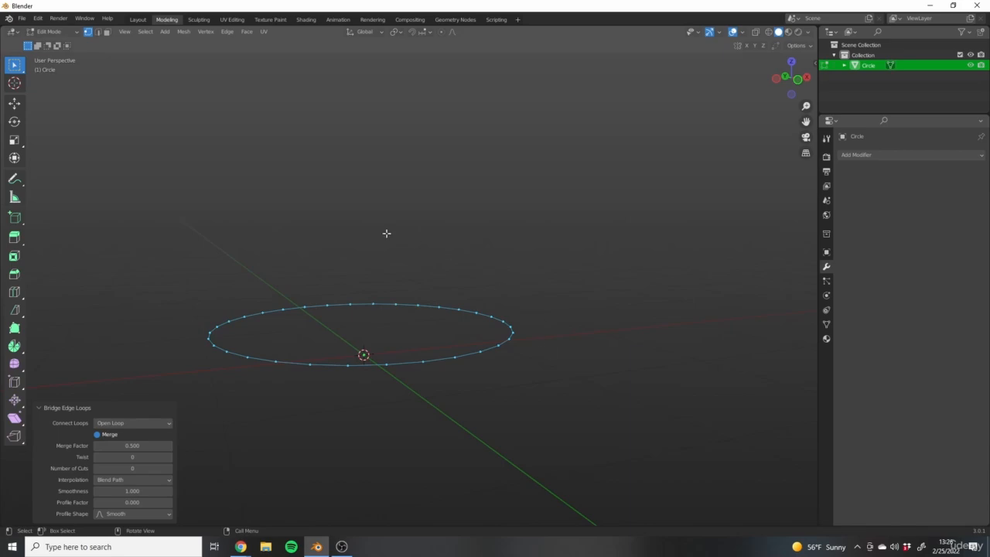
left_click(97, 434)
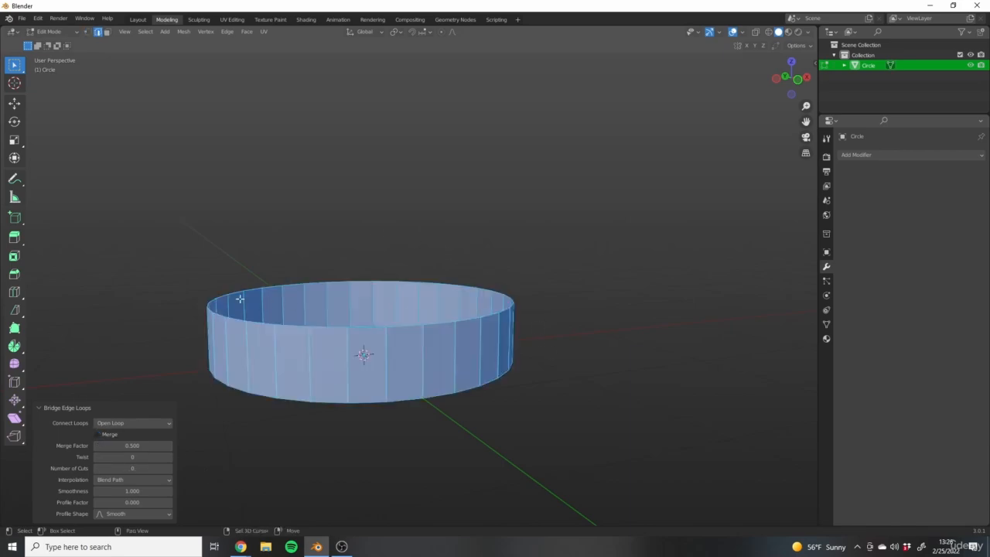
Set the bridge's Twist to 1, inspect how the upper and lower vertices connect, and reset Twist to 0
scroll(239, 299, "up", 3)
mouse_move(121, 457)
left_mouse_down()
mouse_move(158, 458)
mouse_move(100, 457)
mouse_move(122, 458)
left_mouse_up()
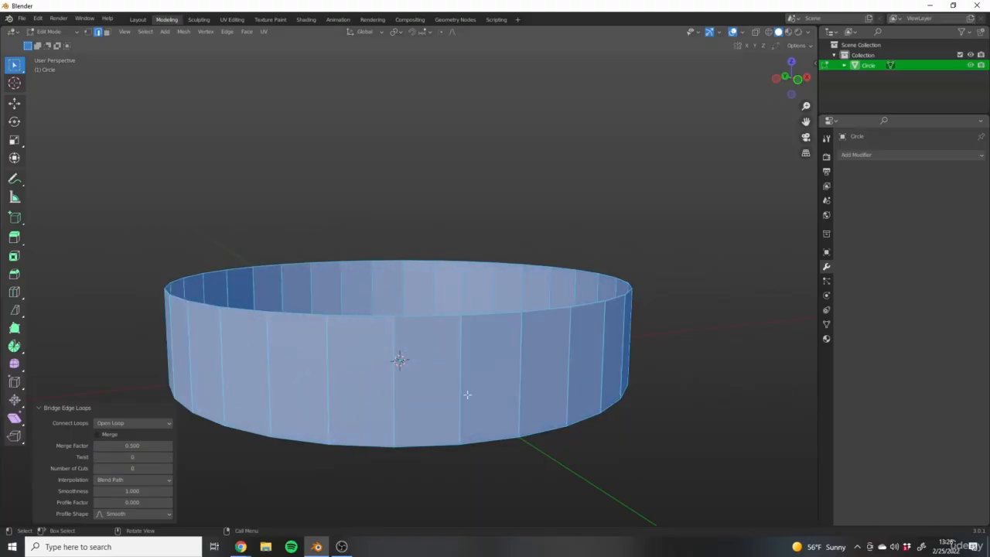
middle_click_drag(496, 361, 405, 304)
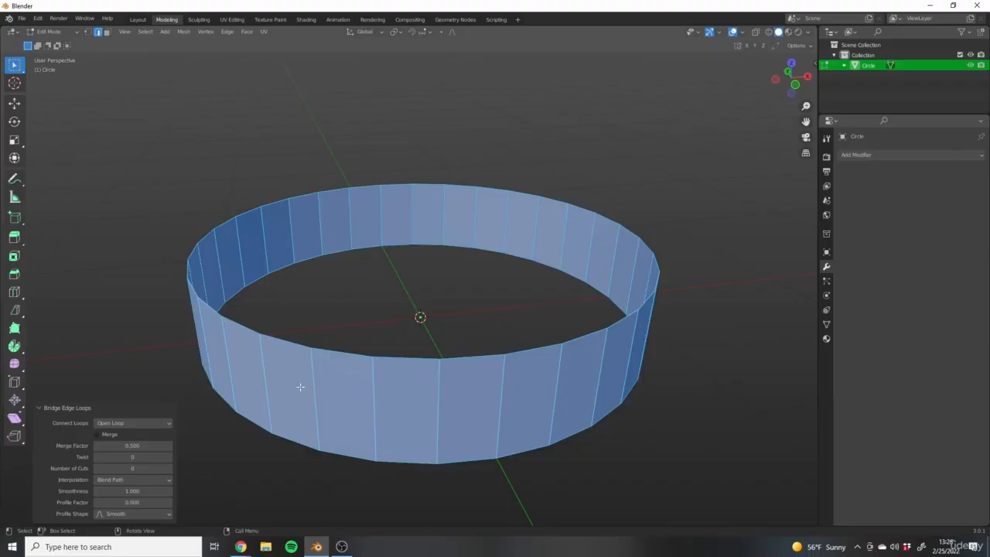
middle_click_drag(300, 387, 571, 428)
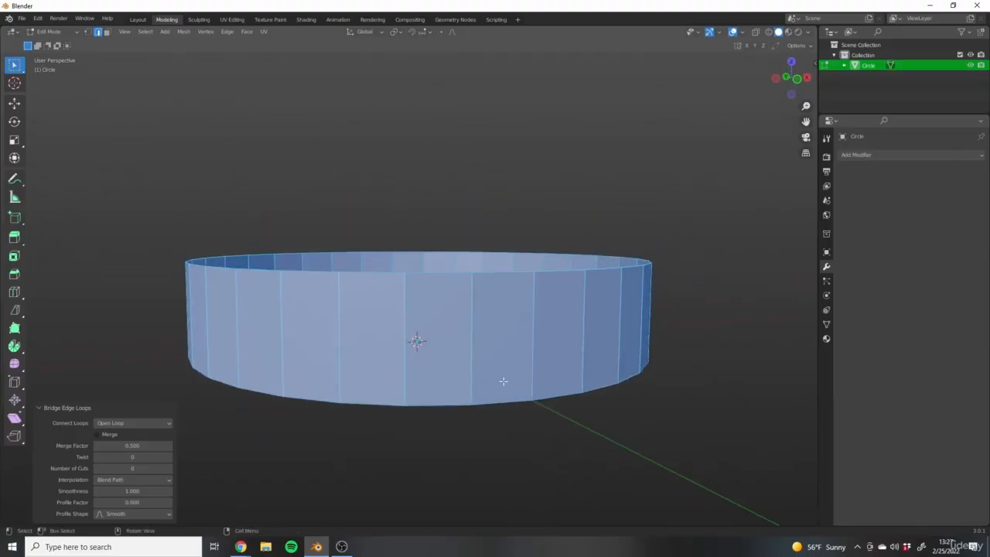
middle_click_drag(467, 365, 454, 313)
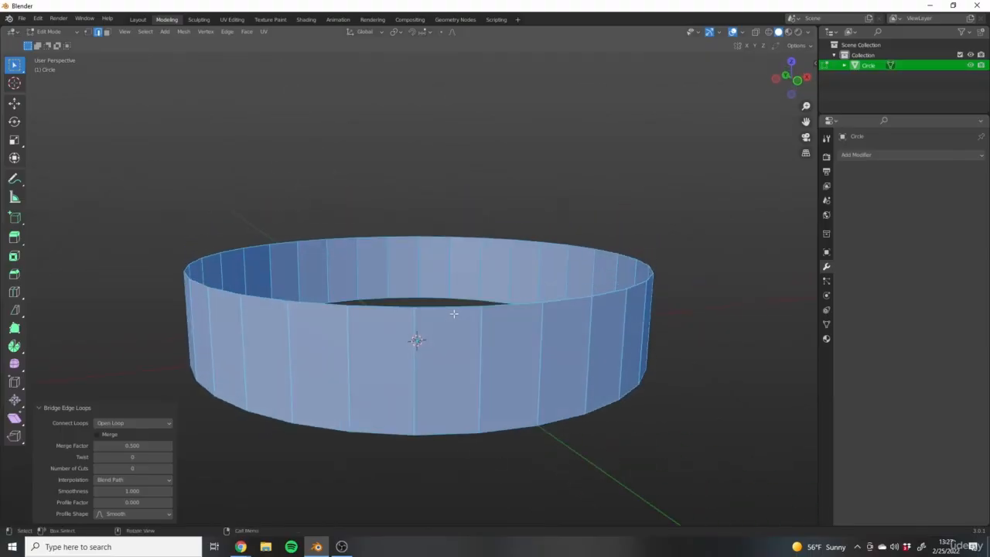
left_click(168, 457)
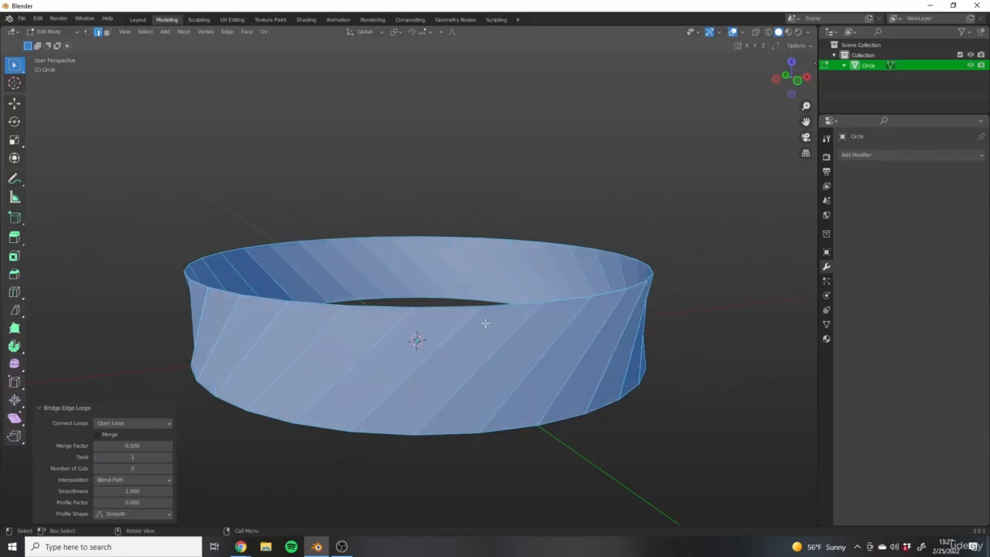
middle_click_drag(502, 367, 380, 469)
left_click(89, 32)
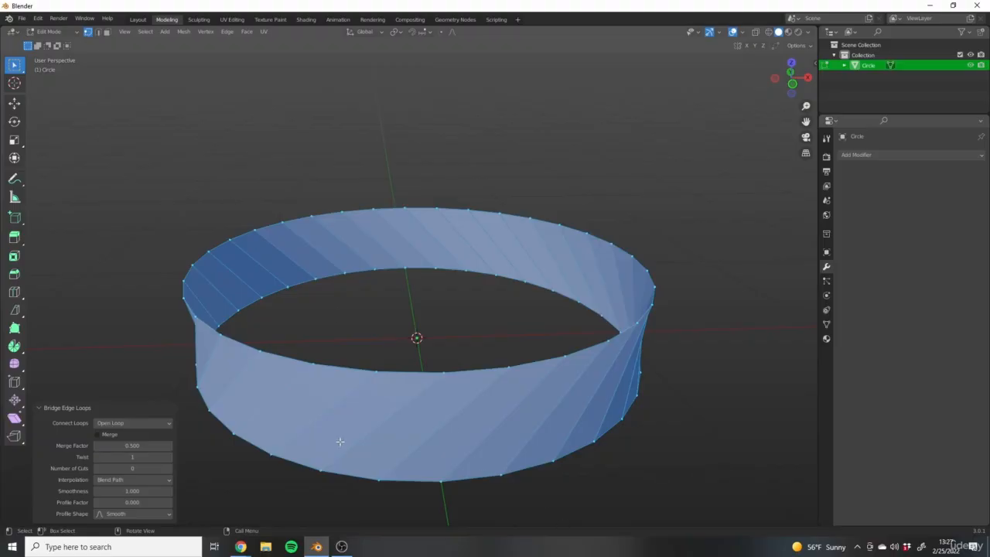
middle_click_drag(340, 442, 459, 287)
middle_click_drag(362, 363, 466, 406)
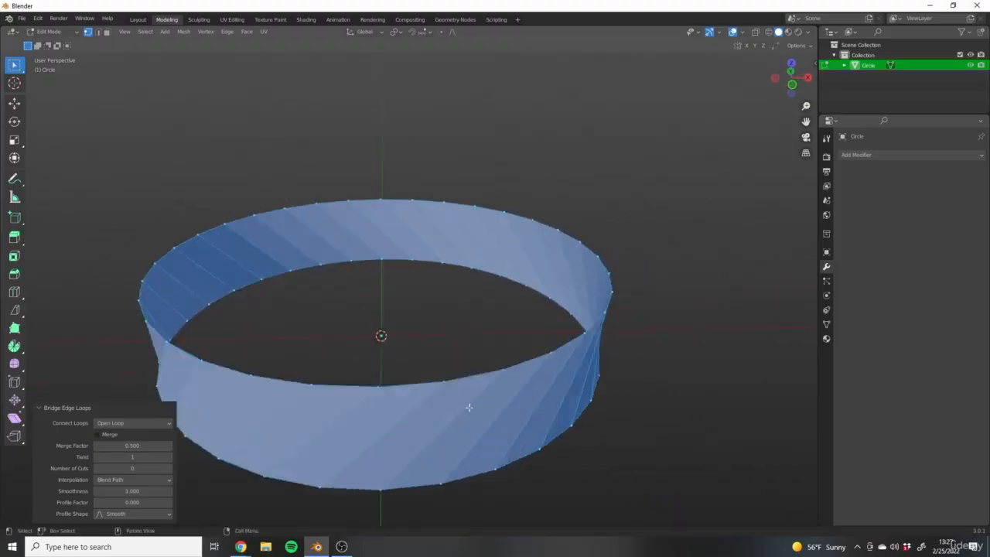
middle_click_drag(436, 340, 587, 396)
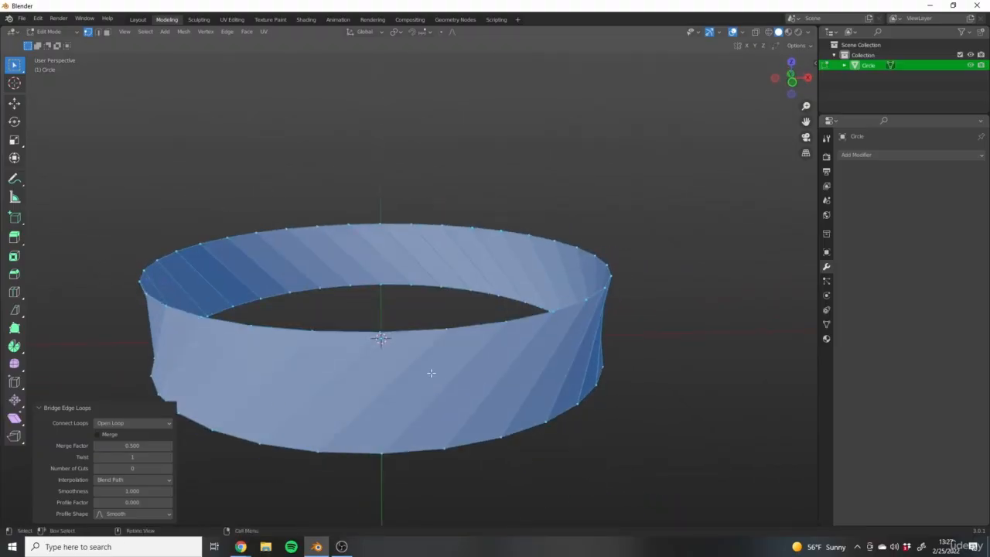
middle_click_drag(436, 359, 422, 340)
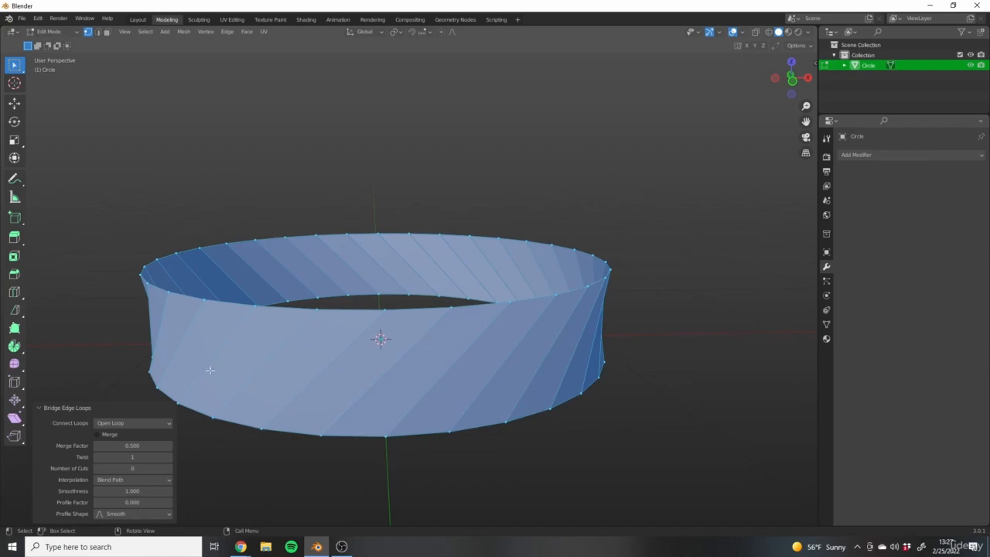
left_click(96, 457)
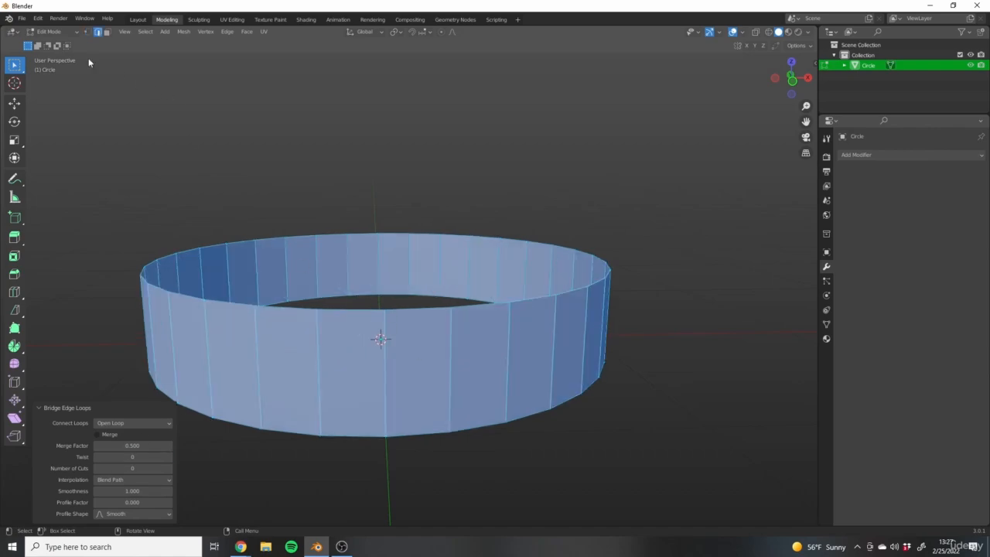
left_click(88, 32)
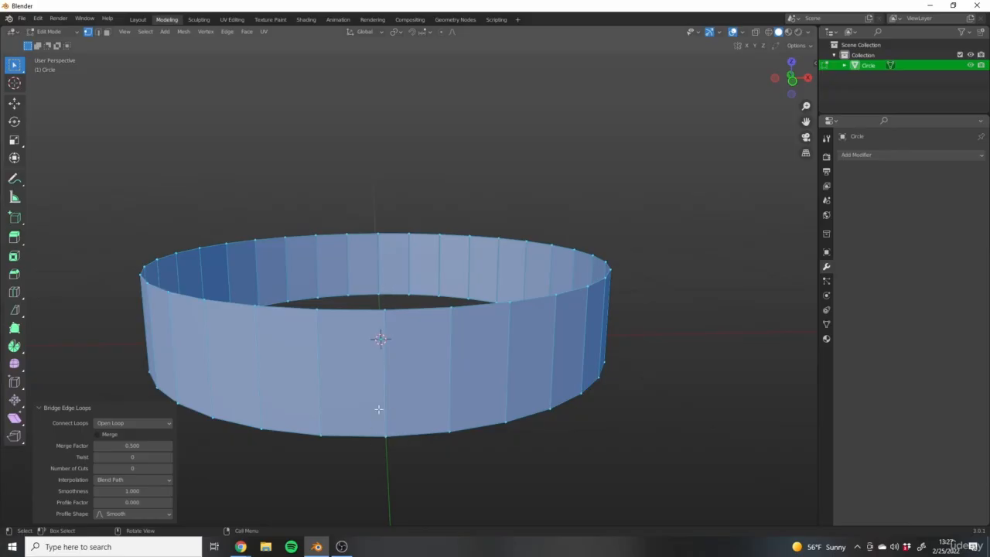
Raise the bridge's Twist to 5 and bring it back to 0
left_click(167, 456)
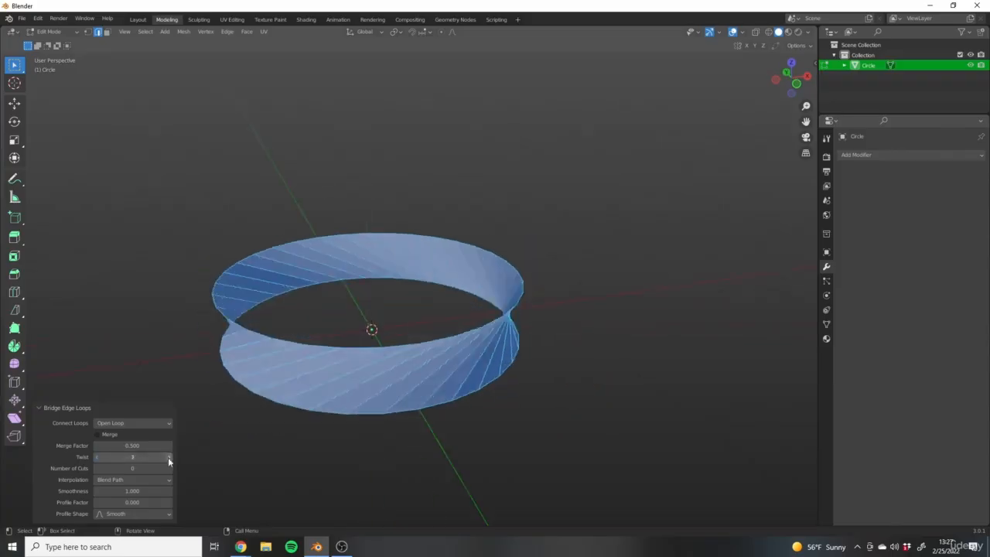
left_click(167, 457)
left_click(168, 457)
left_click(95, 457)
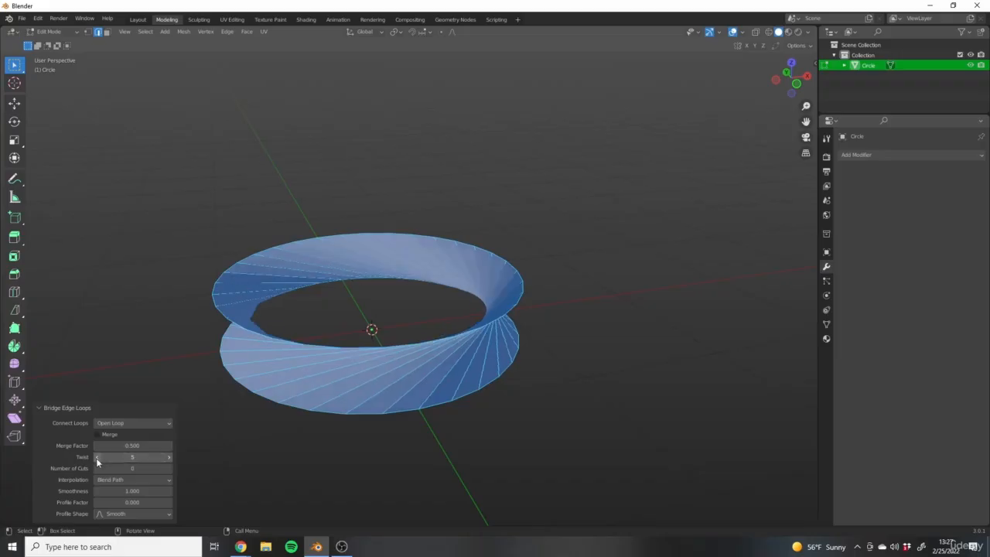
left_click(96, 457)
left_click(96, 457)
left_click(96, 457)
left_click(96, 457)
left_click(96, 457)
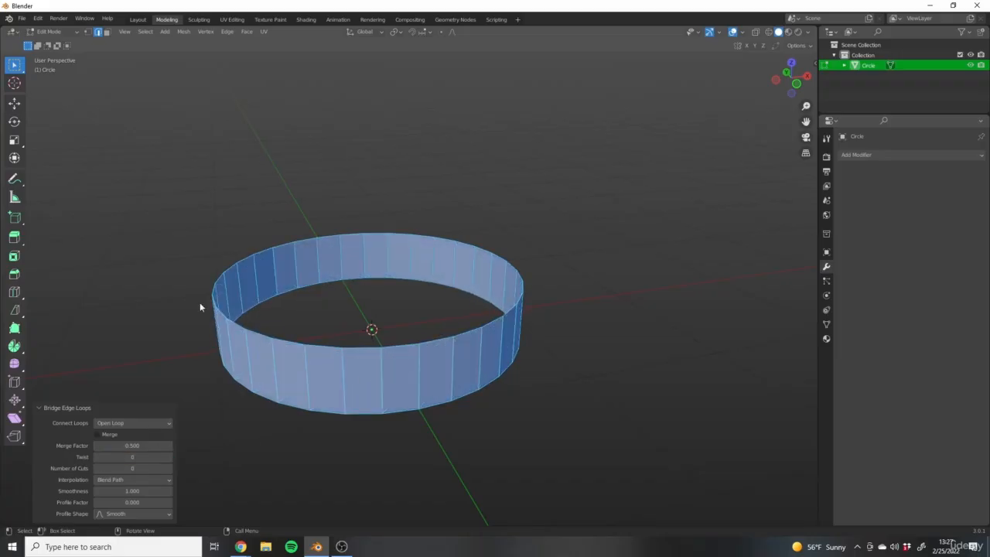
Set the bridge's Number of Cuts to 3 to subdivide the ring's walls horizontally
left_click(167, 467)
left_click(168, 467)
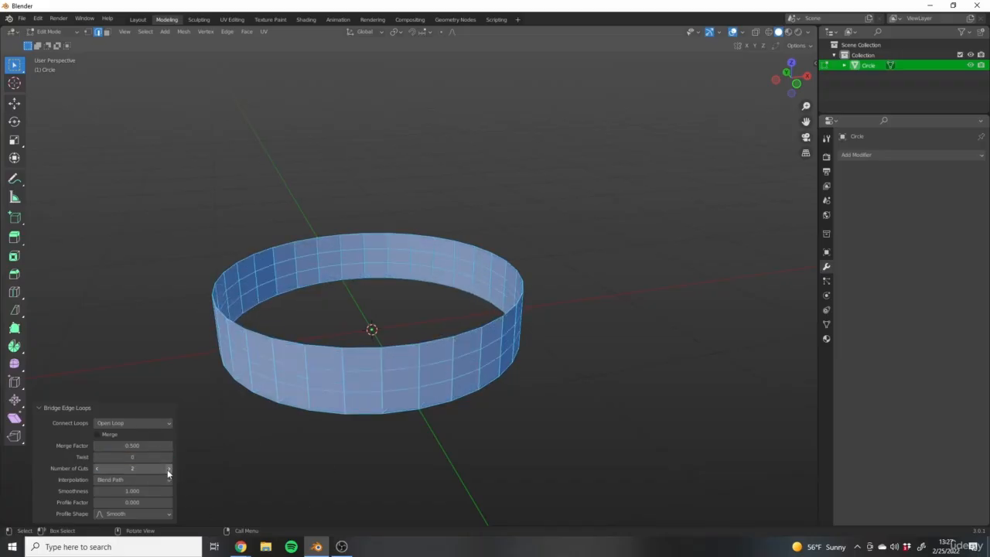
left_click(168, 467)
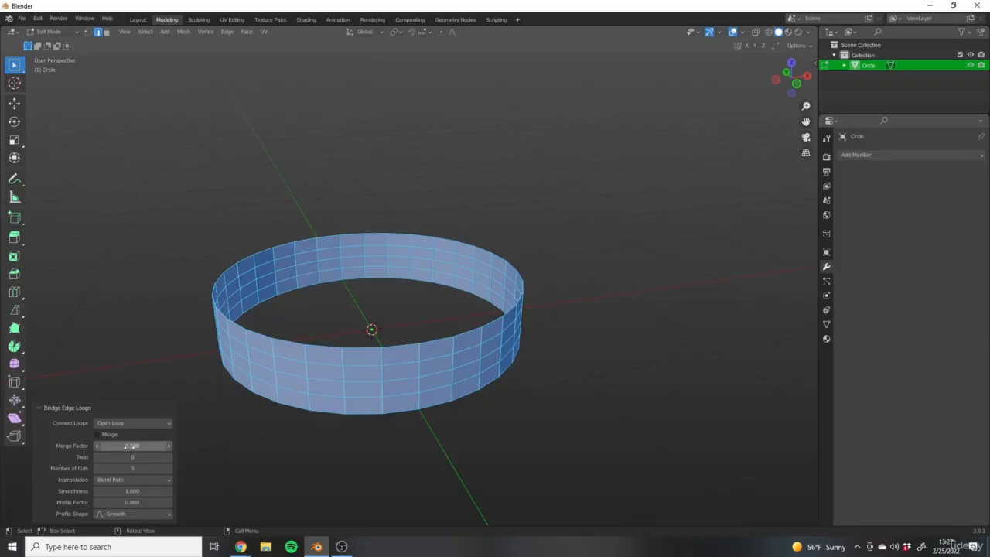
Vary the bridge's Number of Cuts and return it to 3, and lower its Smoothness to 0.450
left_click(97, 467)
left_click(96, 468)
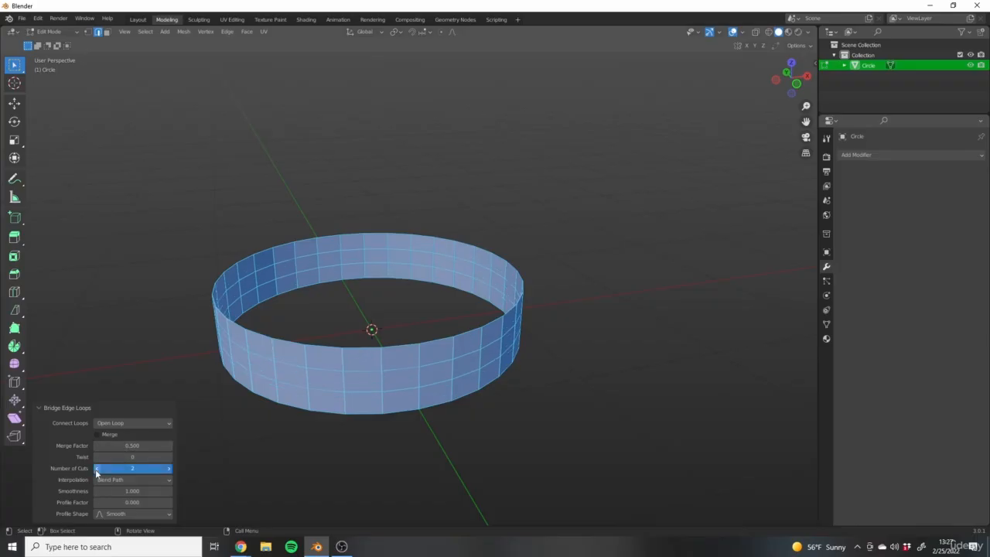
left_click(169, 470)
left_click(169, 469)
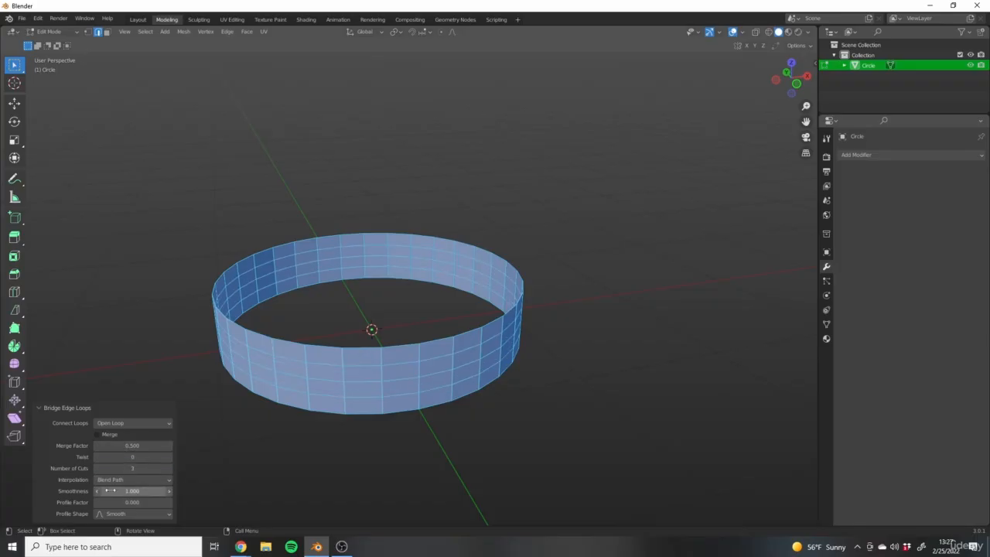
left_click_drag(147, 491, 120, 491)
middle_click_drag(317, 391, 272, 482)
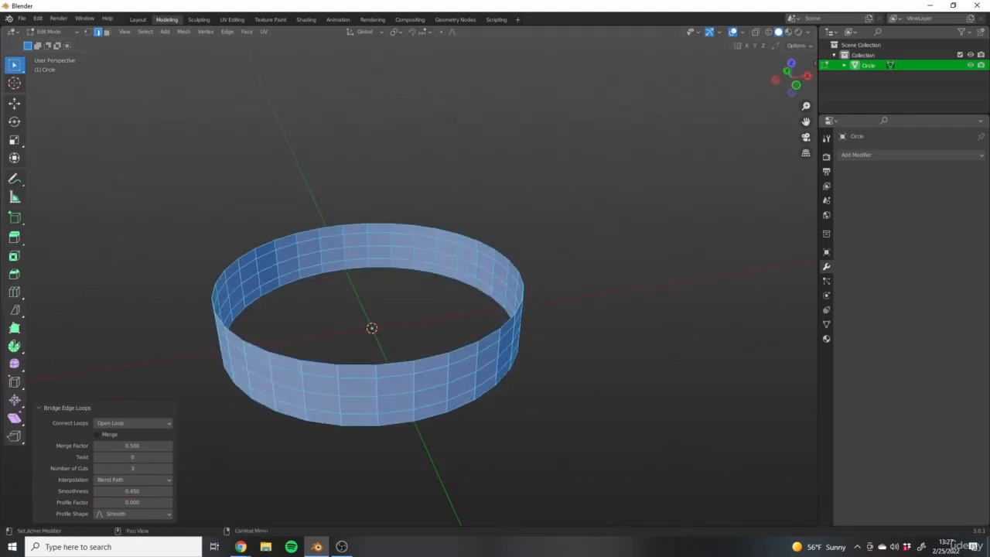
Undo the bridge between the upper and lower circles, staying in Edit Mode
key("ctrl+z")
key("ctrl+z")
key("Tab")
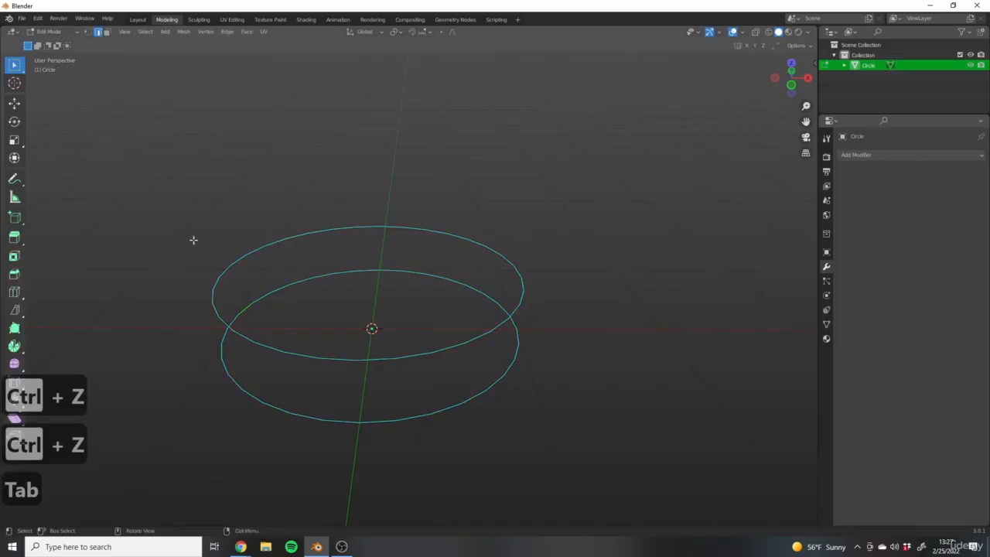
middle_click_drag(194, 238, 255, 240)
Select the upper circle's loop in vertex selection and rotate it about 4.7 degrees around the Z axis
left_click(87, 32)
middle_click_drag(352, 308, 475, 325)
left_click(473, 320, "alt")
middle_click_drag(393, 310, 548, 348)
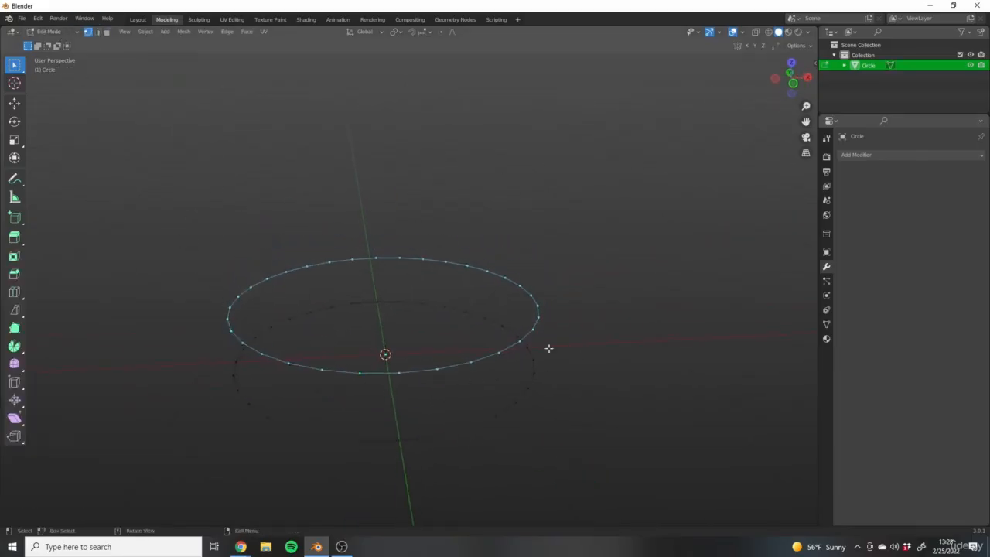
middle_click_drag(344, 333, 429, 406)
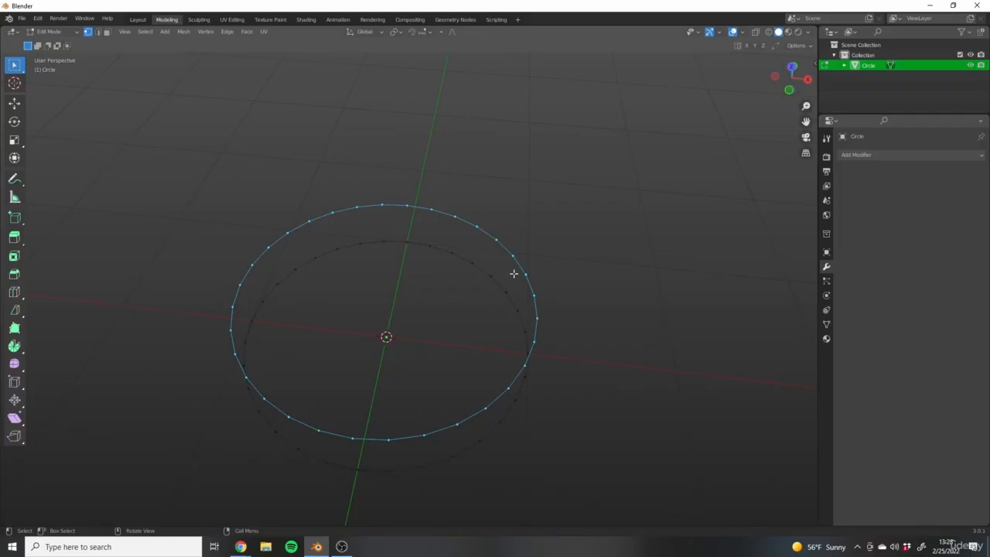
middle_click_drag(356, 474, 426, 417)
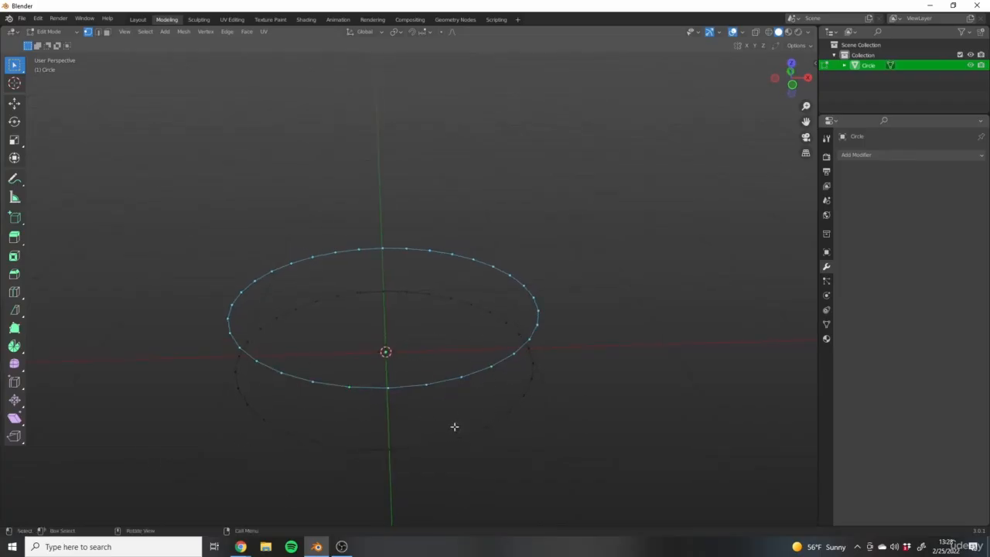
middle_click_drag(481, 435, 508, 459)
key("r")
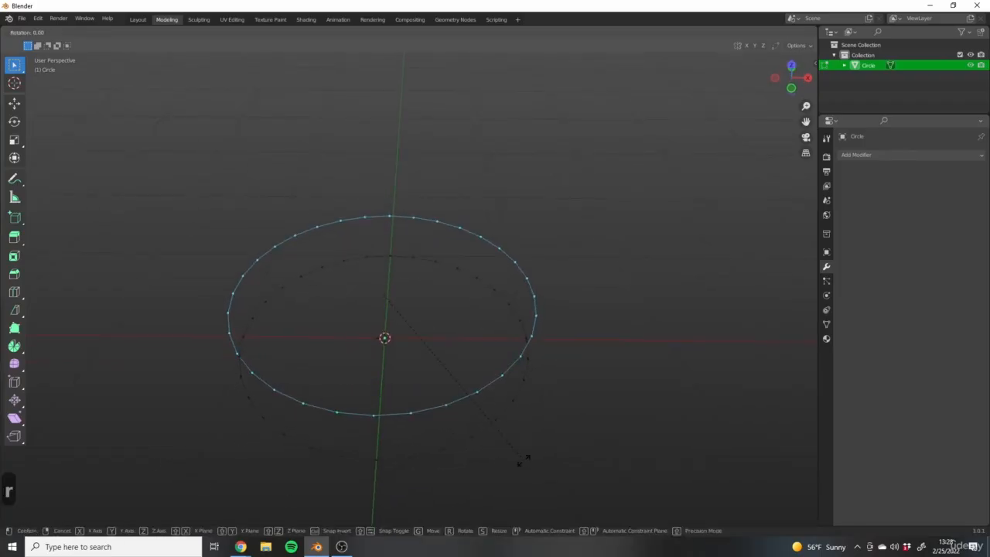
key("z")
left_click(509, 464)
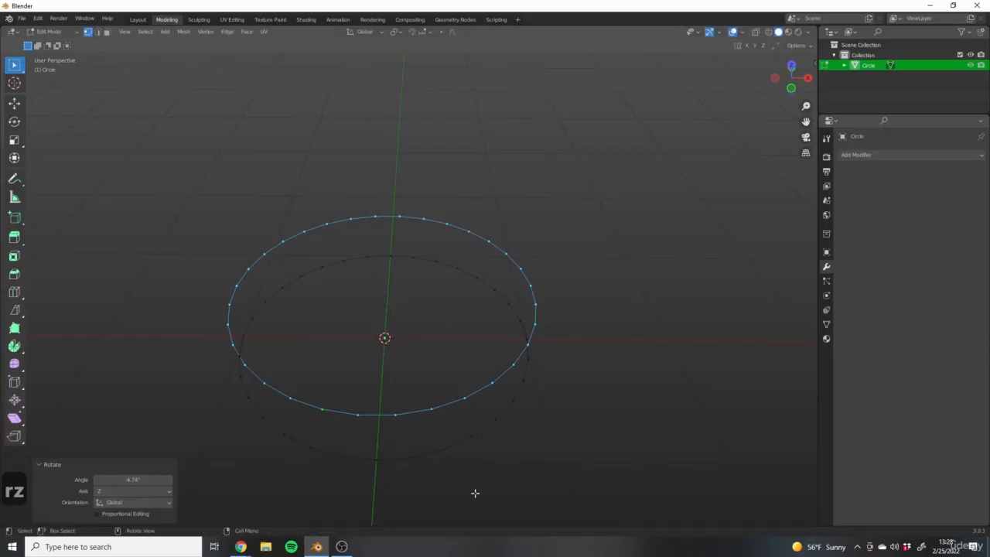
middle_click_drag(473, 492, 480, 319)
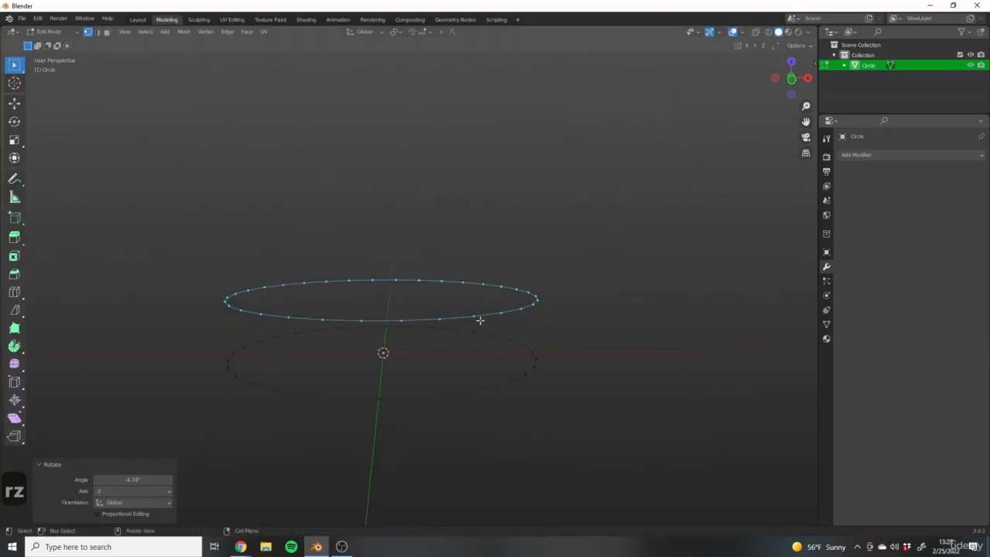
Bridge the rotated upper circle to the lower circle, inspect the connecting faces, and undo the bridge
left_click(437, 396, "alt+shift")
middle_click_drag(442, 361, 475, 431)
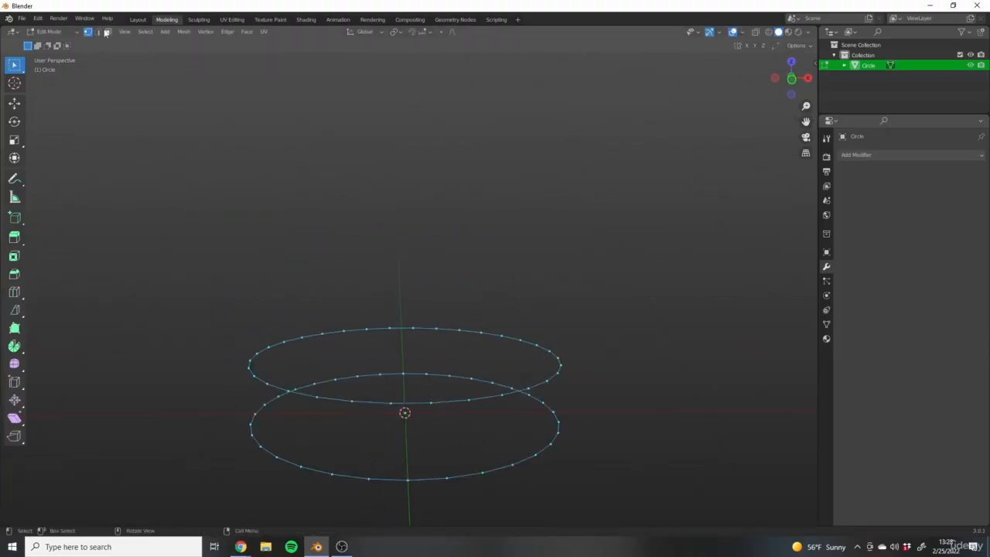
left_click(227, 32)
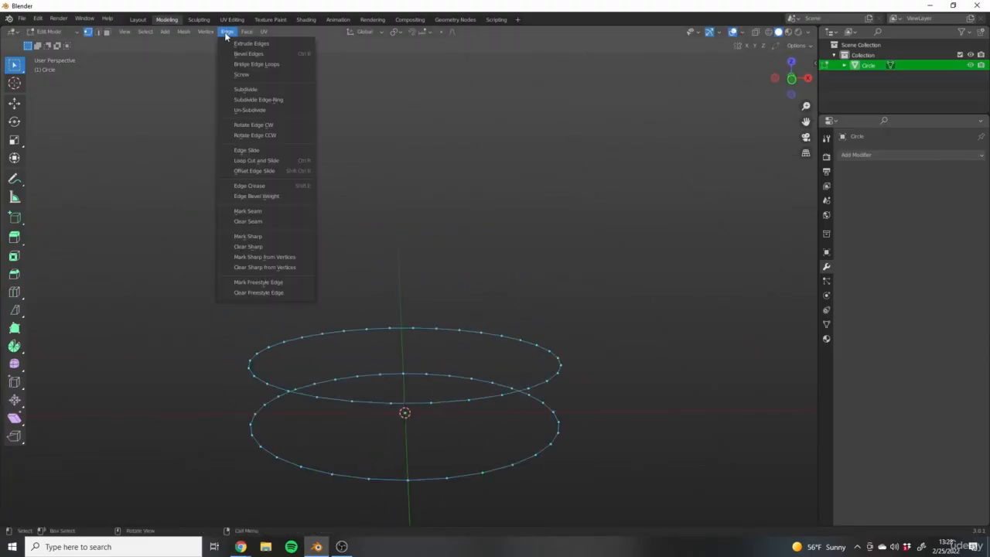
left_click(272, 64)
middle_click_drag(334, 148, 446, 395, "shift")
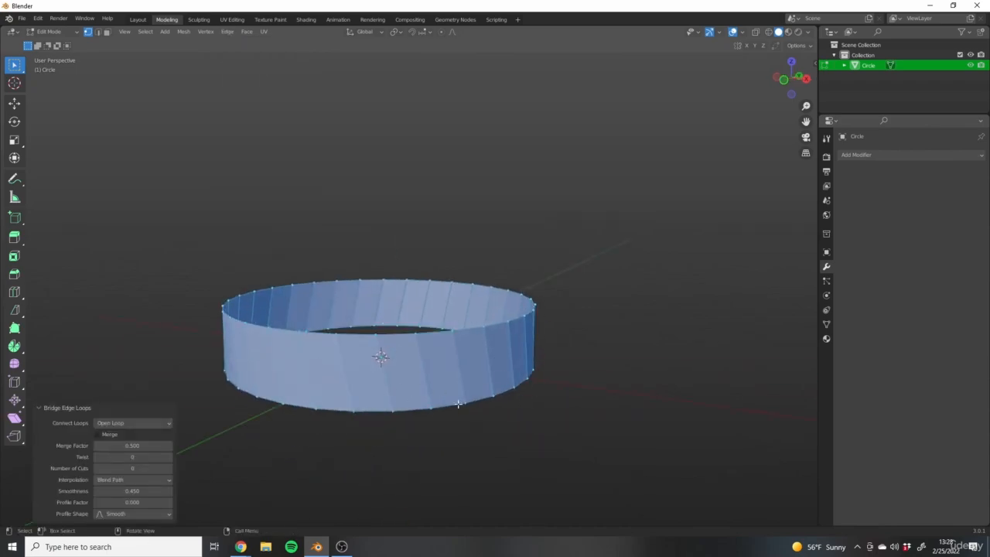
middle_click_drag(473, 344, 359, 366)
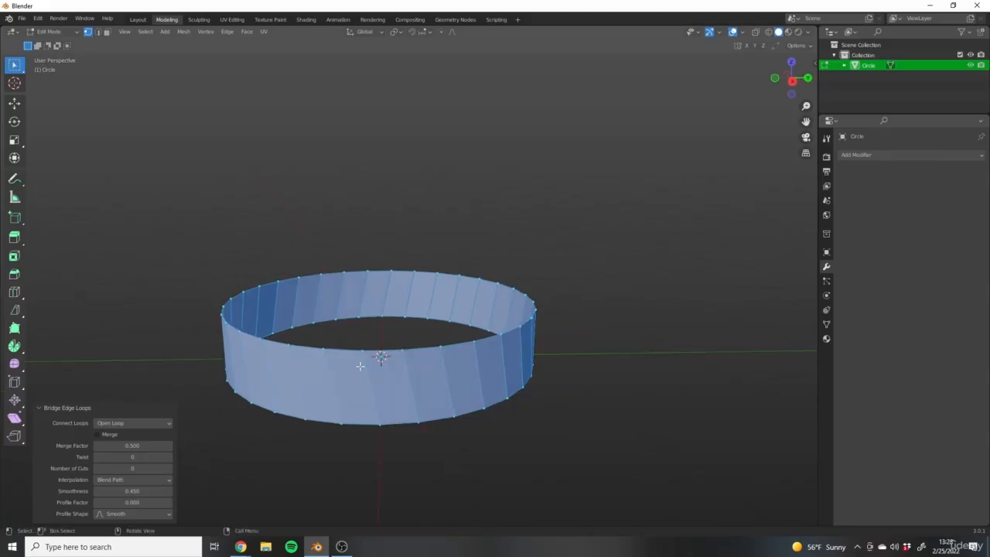
middle_click_drag(471, 403, 361, 359)
key("ctrl+z")
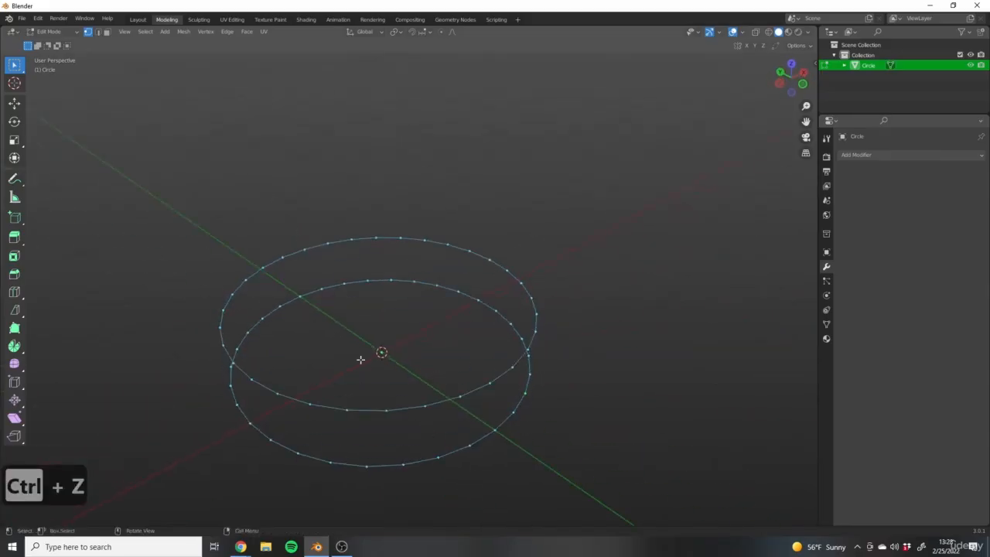
Select a single vertex at the front of the upper circle and dissolve it
middle_click_drag(482, 397, 355, 330)
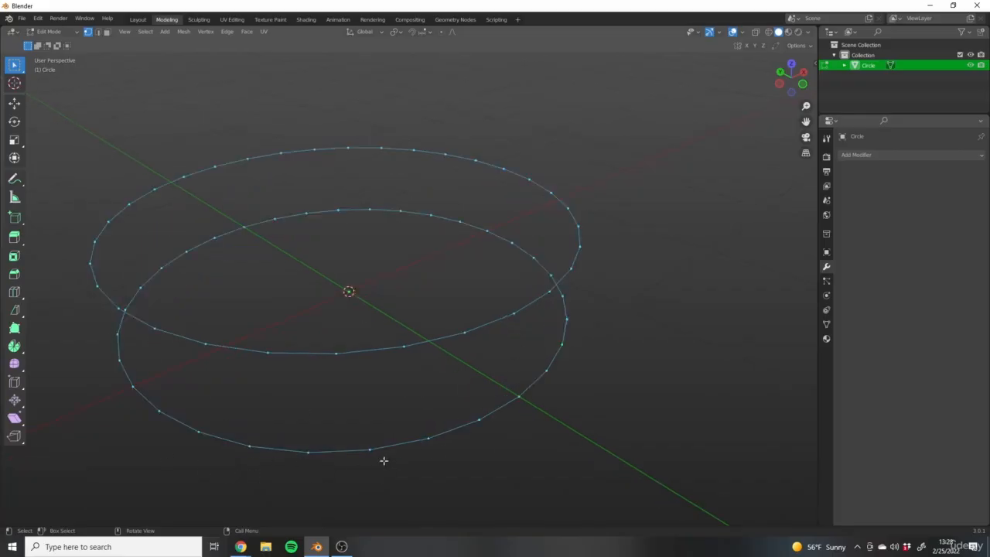
middle_click_drag(379, 369, 395, 386)
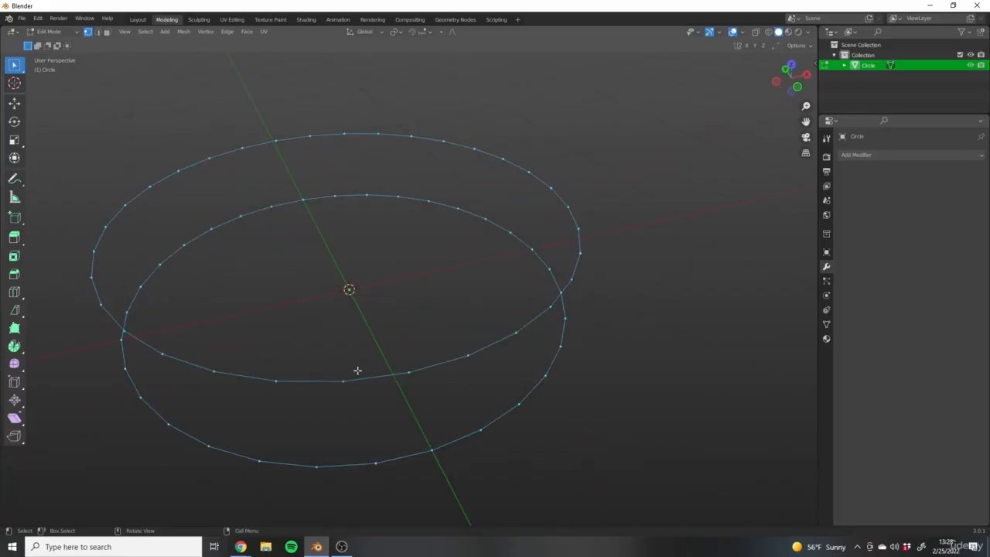
left_click_drag(324, 370, 348, 384)
middle_click_drag(323, 378, 432, 300)
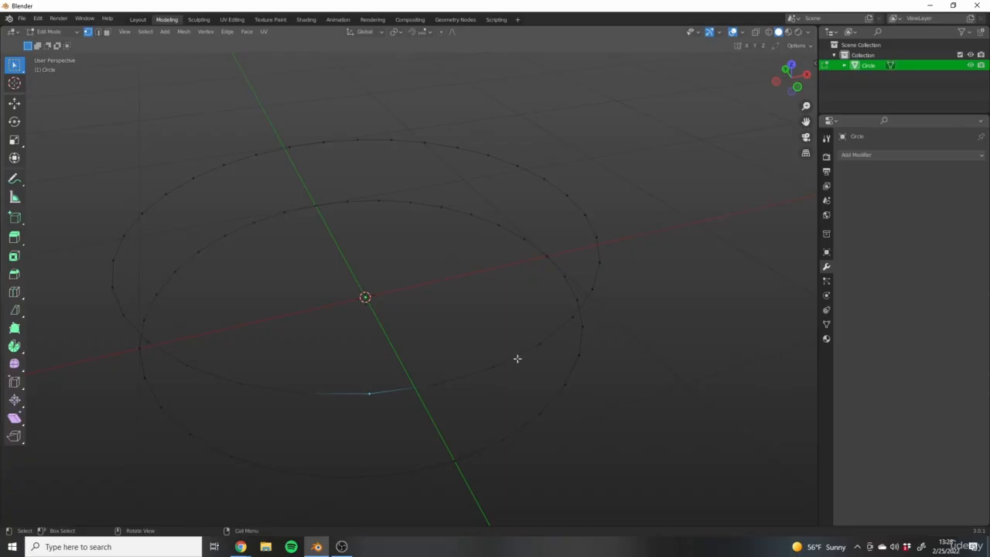
middle_click_drag(404, 405, 517, 453)
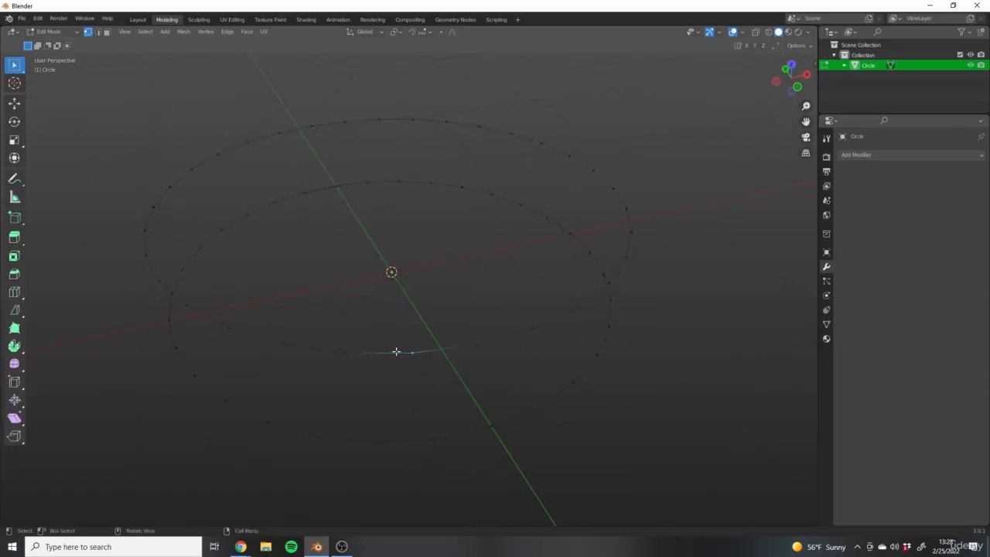
middle_click_drag(396, 352, 440, 391)
middle_click_drag(370, 375, 586, 337)
scroll(480, 336, "up", 2)
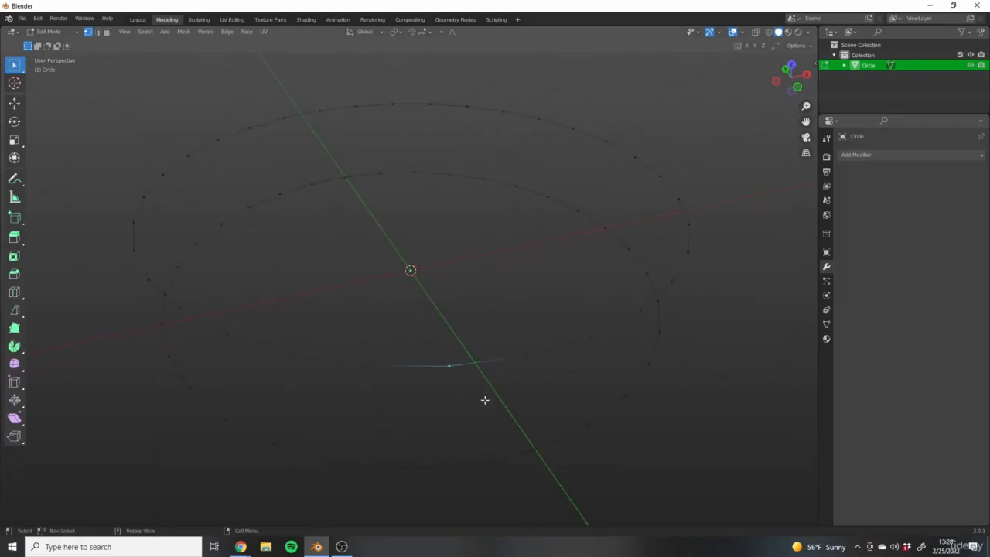
middle_click_drag(432, 368, 465, 383)
left_click_drag(418, 362, 457, 402)
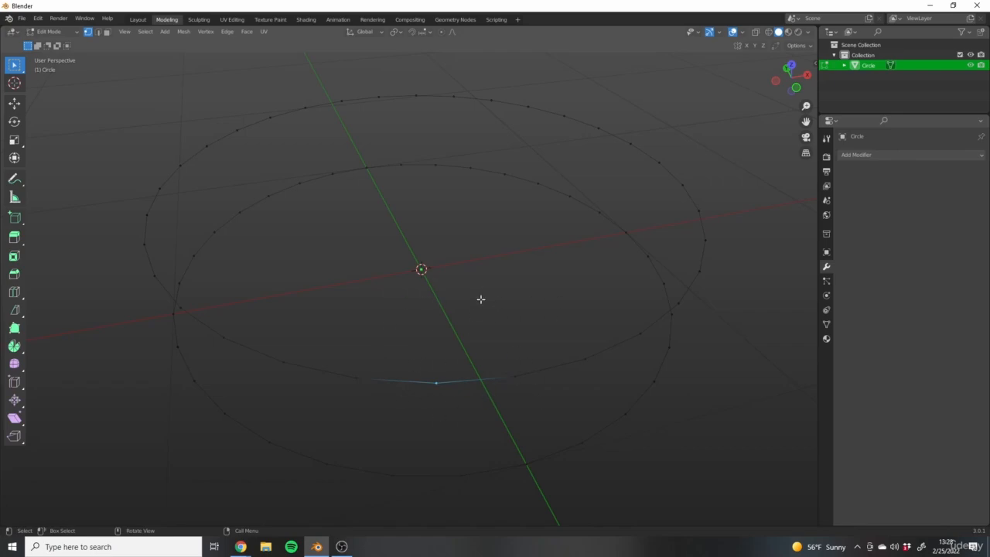
key("x")
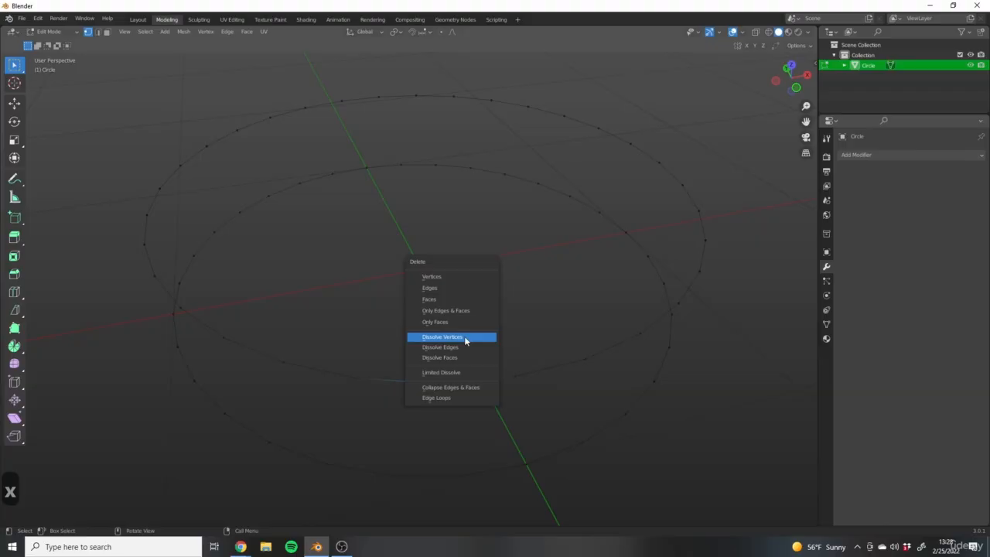
left_click(433, 338)
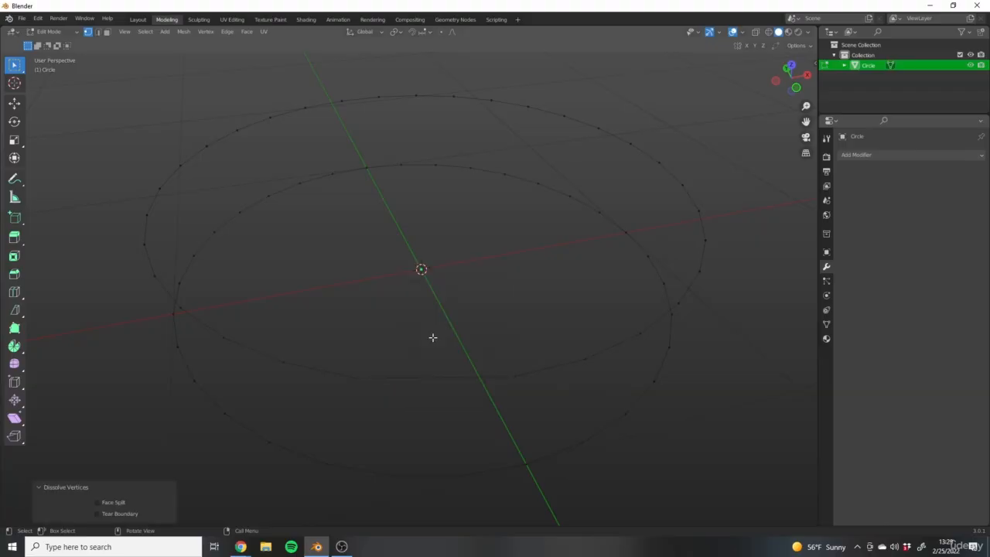
Check the edge spanning the dissolved vertex by selecting it in edge selection, and return to vertex selection
left_click(97, 32)
left_click(417, 375)
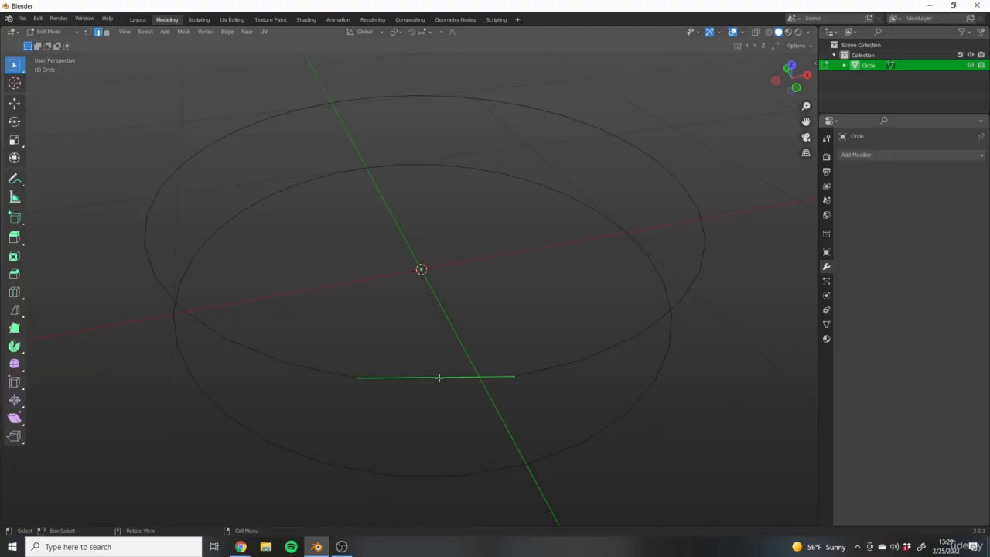
left_click(87, 32)
scroll(485, 360, "down", 2)
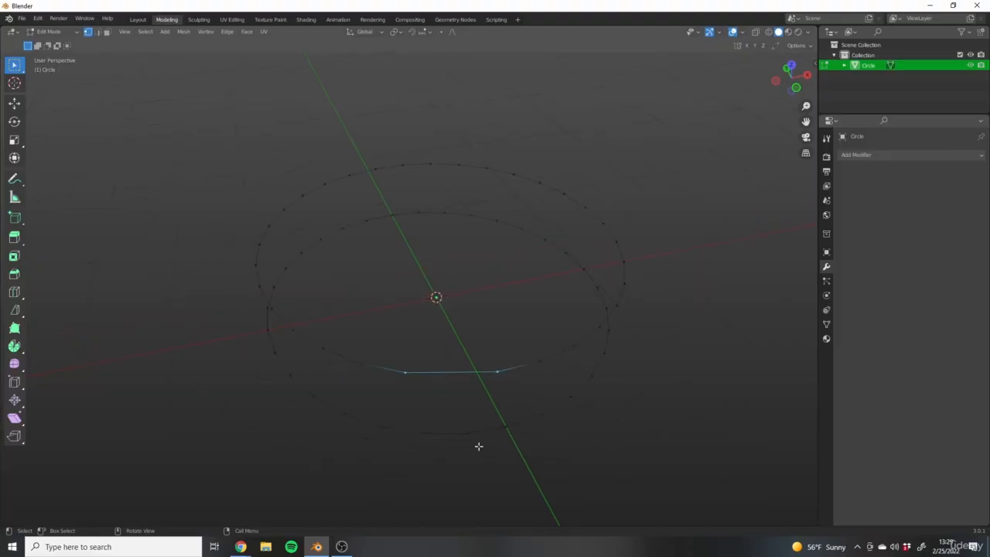
Select both the upper and lower circle loops, bridge their edge loops, and inspect the connecting faces
key("ctrl+l")
middle_click_drag(453, 431, 425, 283)
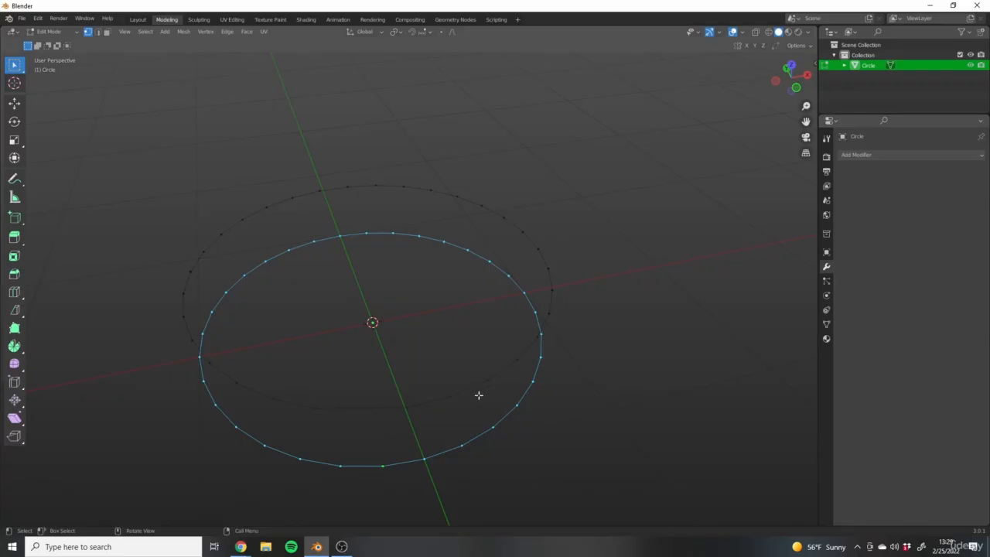
left_click(433, 400, "alt")
middle_click_drag(431, 357, 438, 332, "shift")
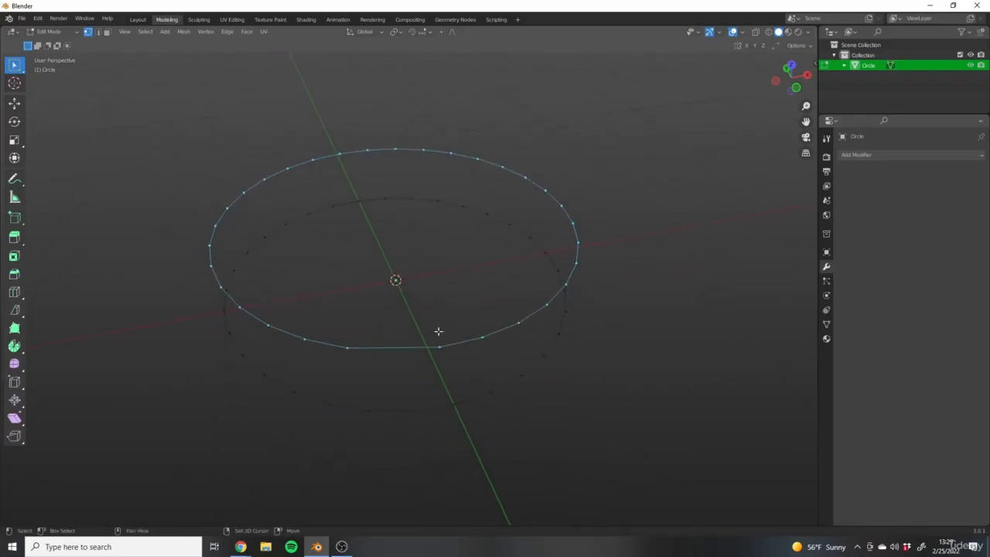
left_click(426, 410, "alt+shift")
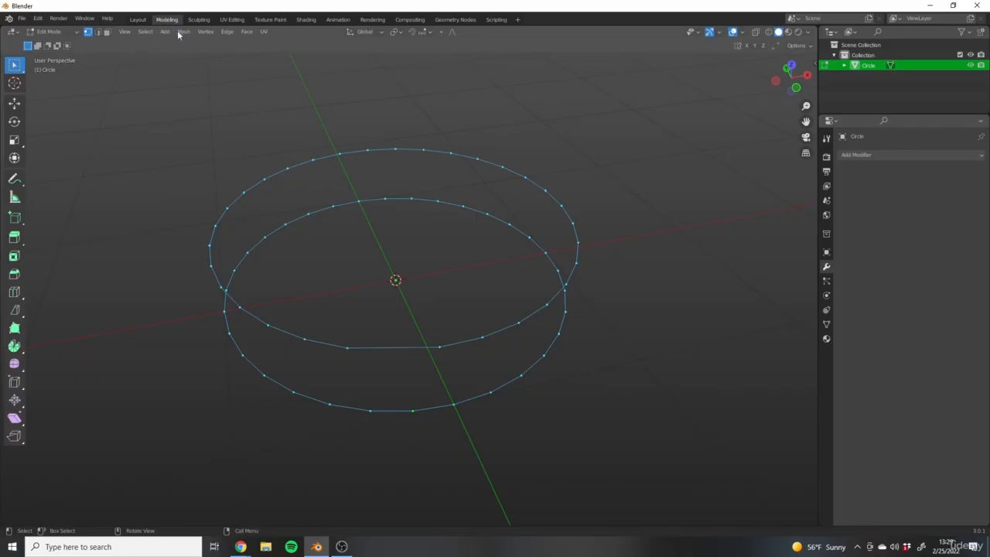
left_click(226, 32)
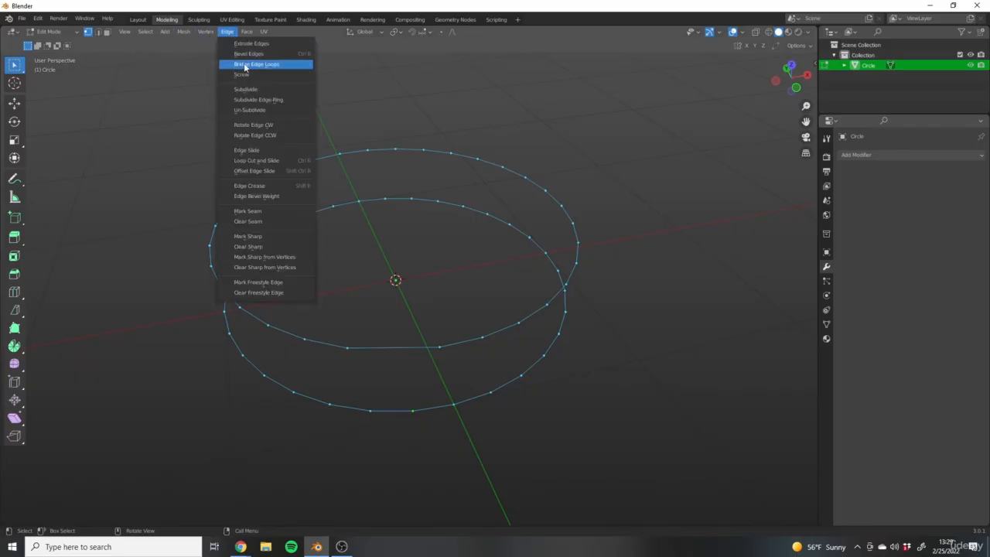
left_click(244, 67)
middle_click_drag(456, 332, 481, 233)
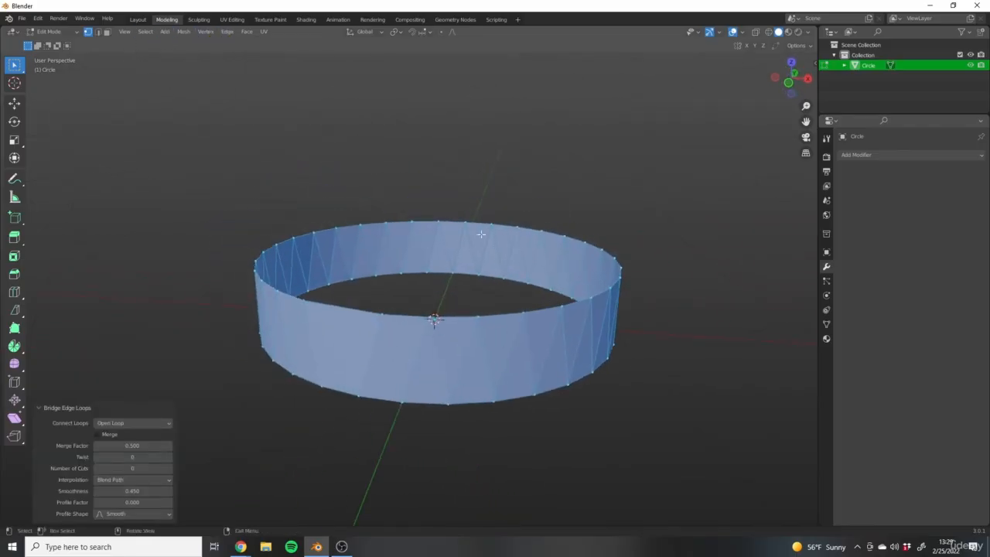
mouse_move(602, 354)
middle_mouse_down()
mouse_move(552, 358)
mouse_move(495, 268)
middle_mouse_up()
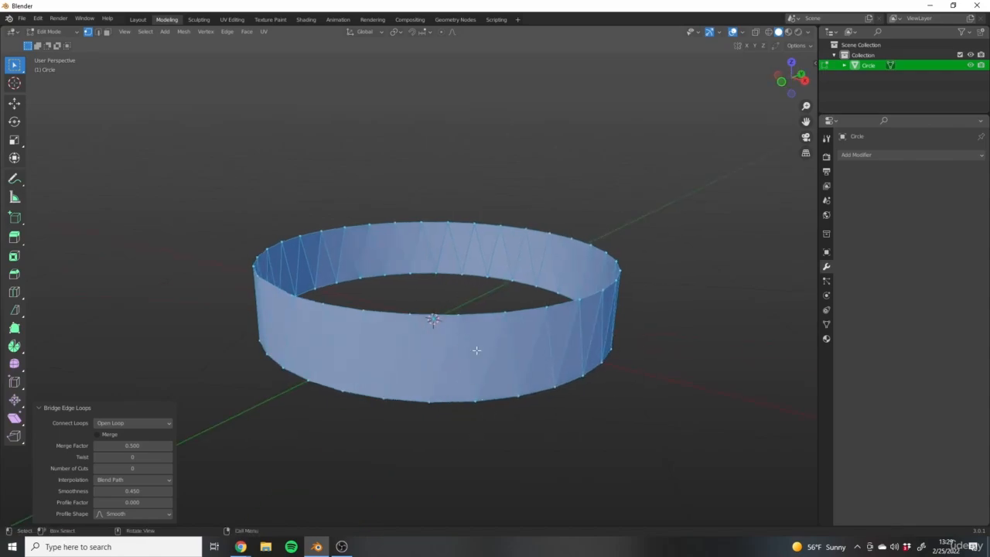
middle_click_drag(521, 411, 459, 314)
Delete the bridged ring in Object Mode and add a UV sphere
key("Tab")
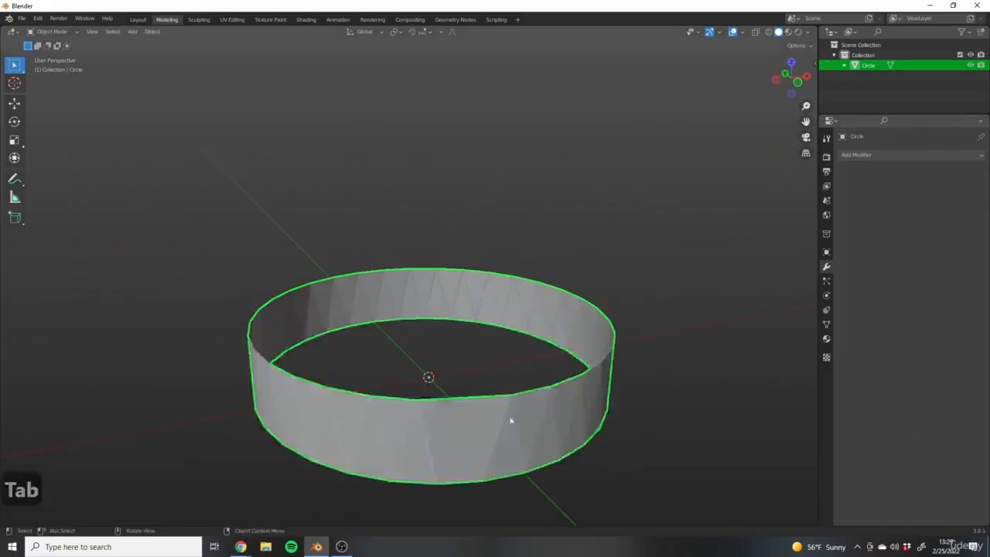
key("x")
left_click(495, 357)
key("shift+a")
left_click(547, 327)
middle_click_drag(574, 383, 566, 364, "shift")
In Edit Mode face selection, select two adjacent face loops around the sphere's middle and delete their faces
key("Tab")
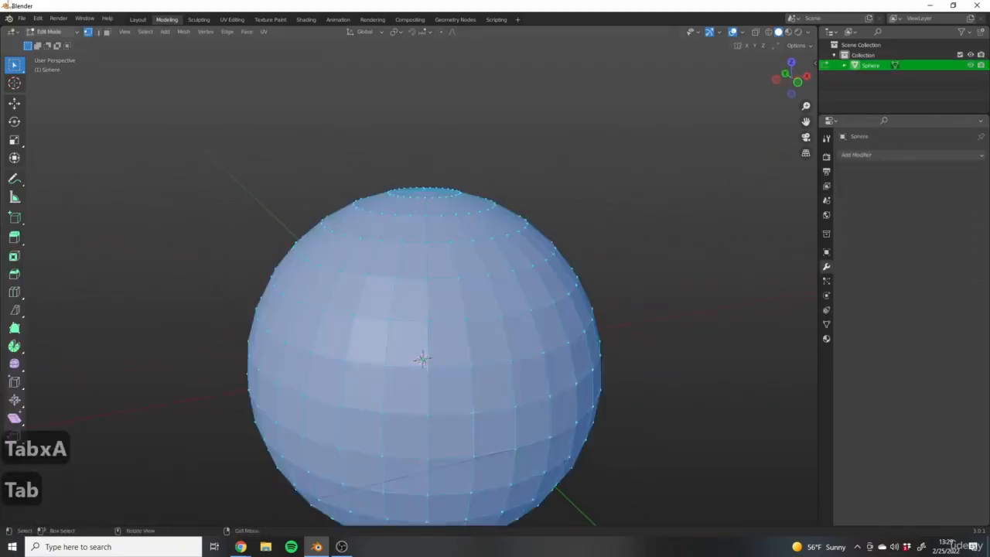
left_click(107, 33)
middle_click_drag(407, 331, 397, 307, "shift")
left_click(410, 313, "alt")
left_click(424, 349, "alt+shift")
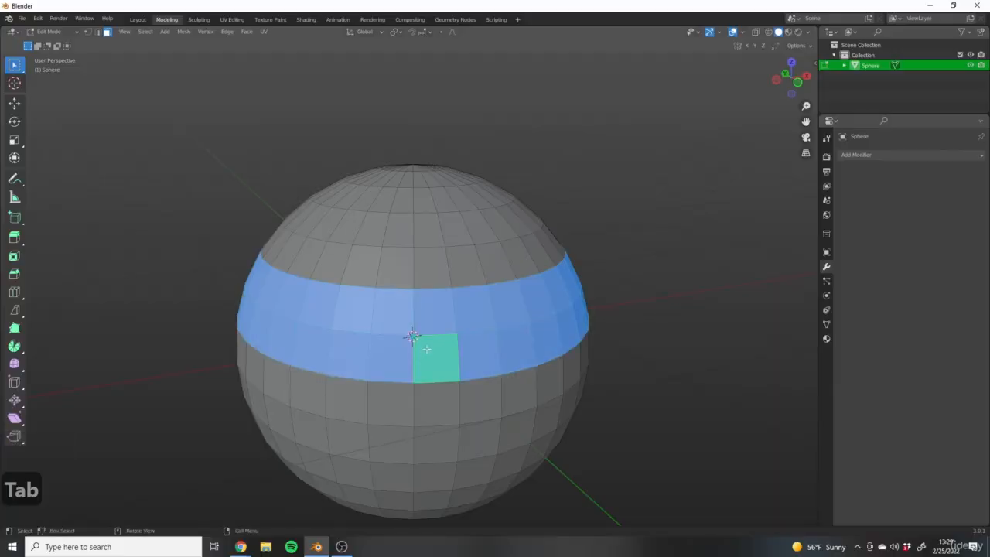
right_click(523, 296)
key("x")
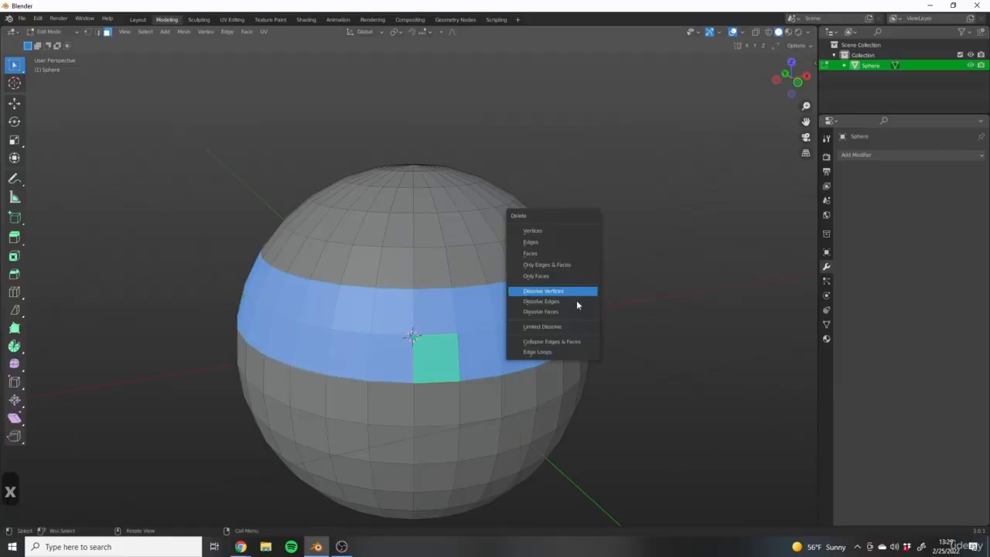
left_click(533, 253)
middle_click_drag(587, 323, 448, 232)
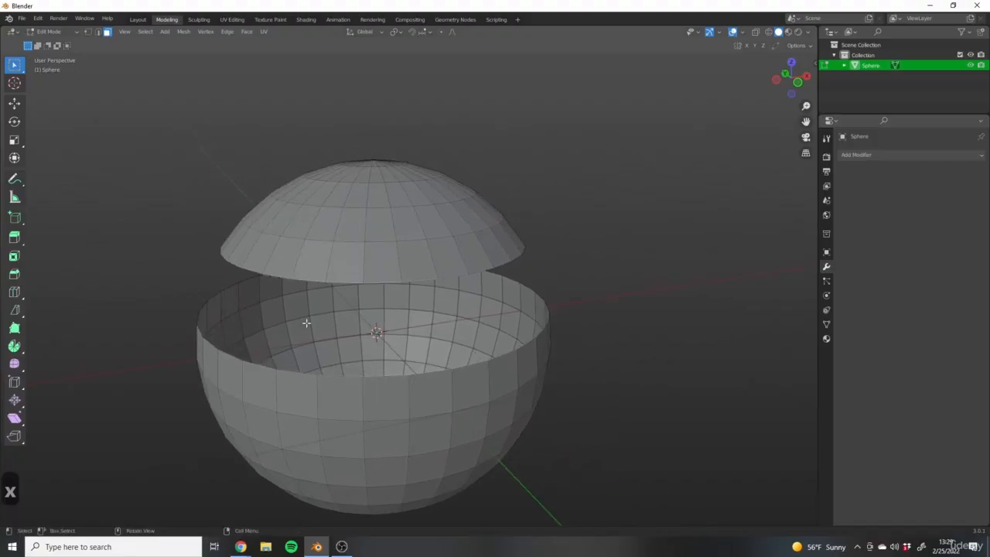
Select the face loops along the upper and lower rims of the gap and bridge them with Bridge Faces
left_click(398, 263, "alt")
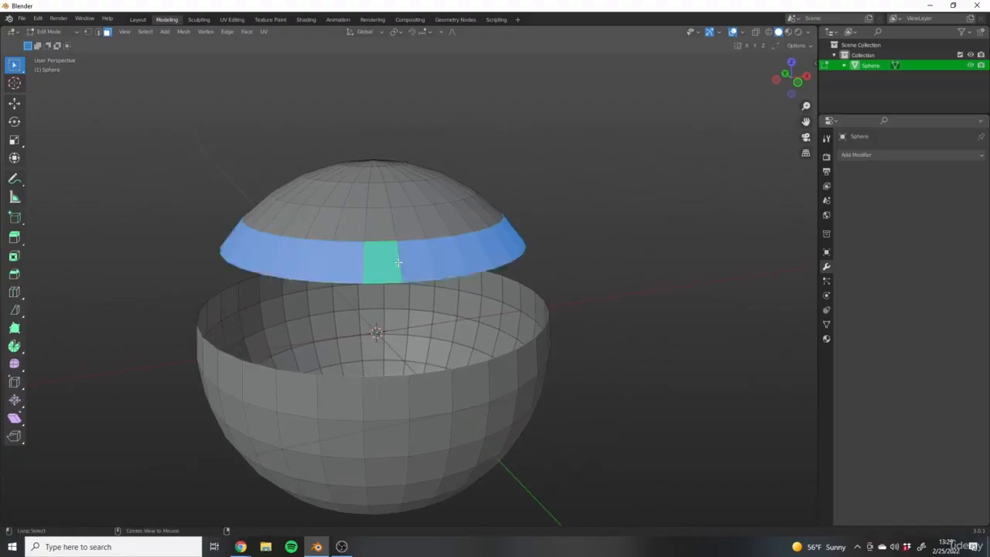
left_click(413, 404, "alt+shift")
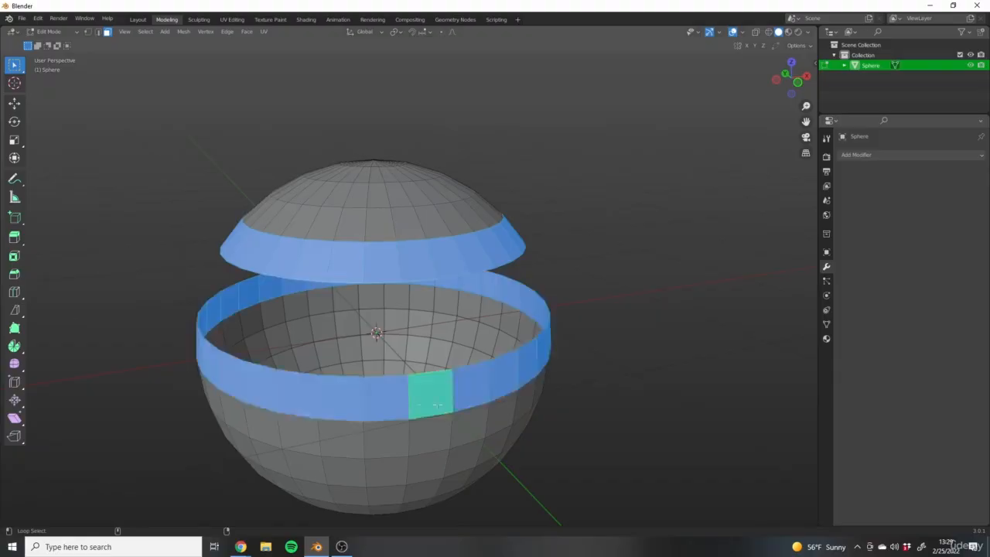
middle_click_drag(494, 307, 576, 273)
right_click(566, 202)
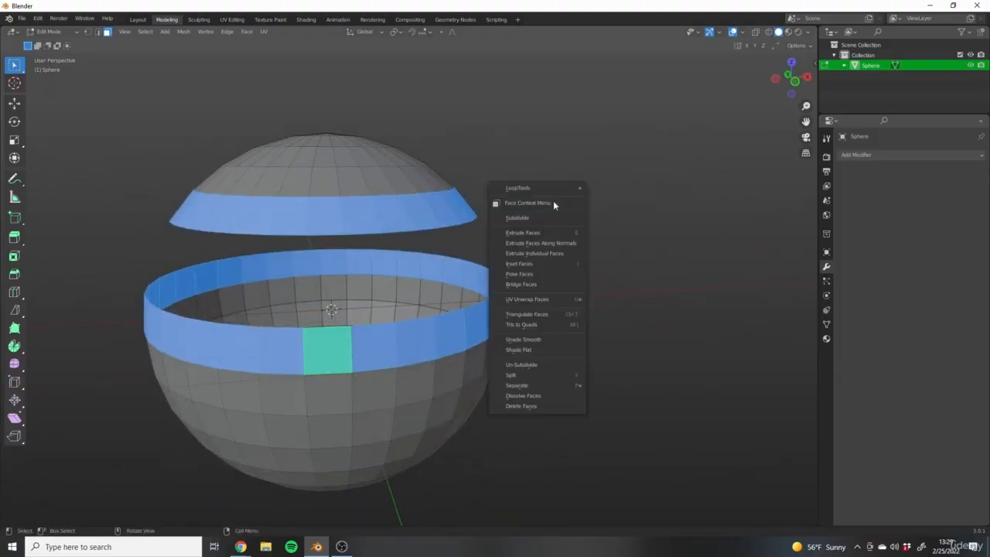
left_click(516, 285)
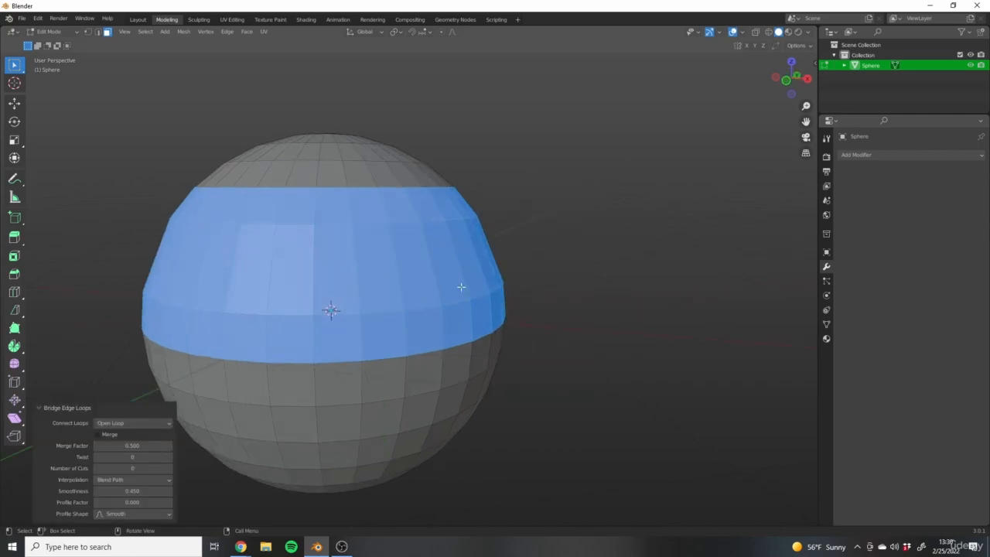
middle_click_drag(461, 287, 293, 298)
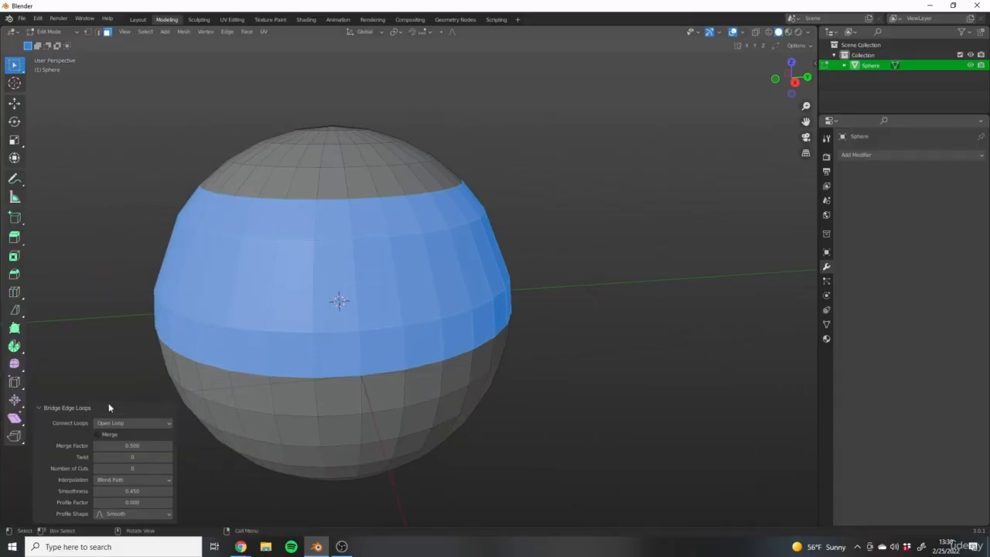
Toggle the bridge's Merge option on and off, and set twist to 1, number of cuts to 2 and smoothness to 2
left_click(96, 434)
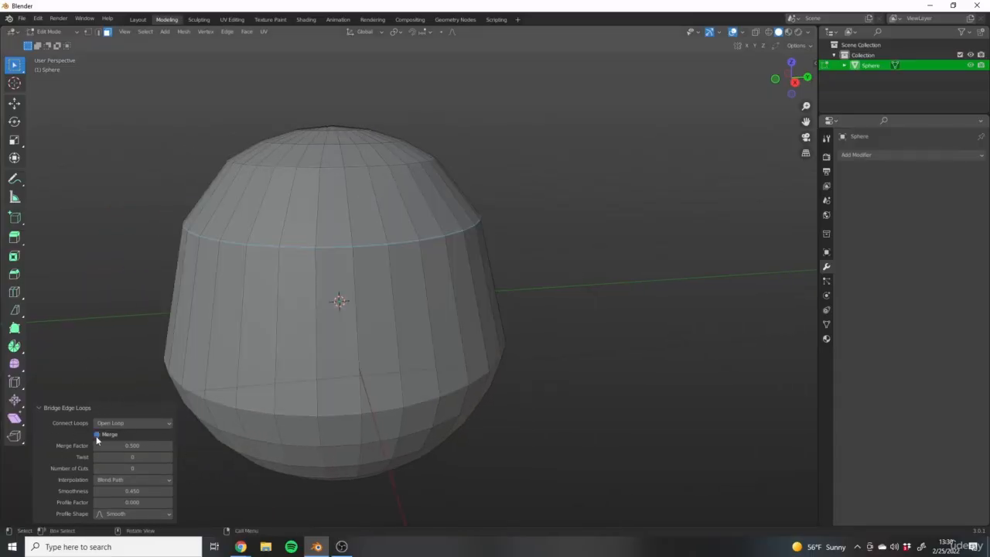
left_click(96, 435)
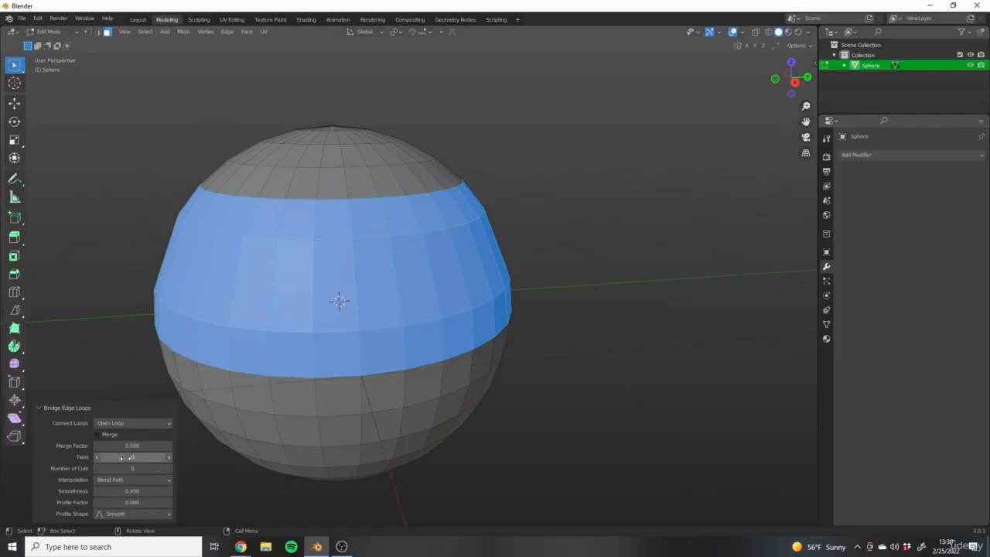
left_click_drag(122, 457, 170, 491)
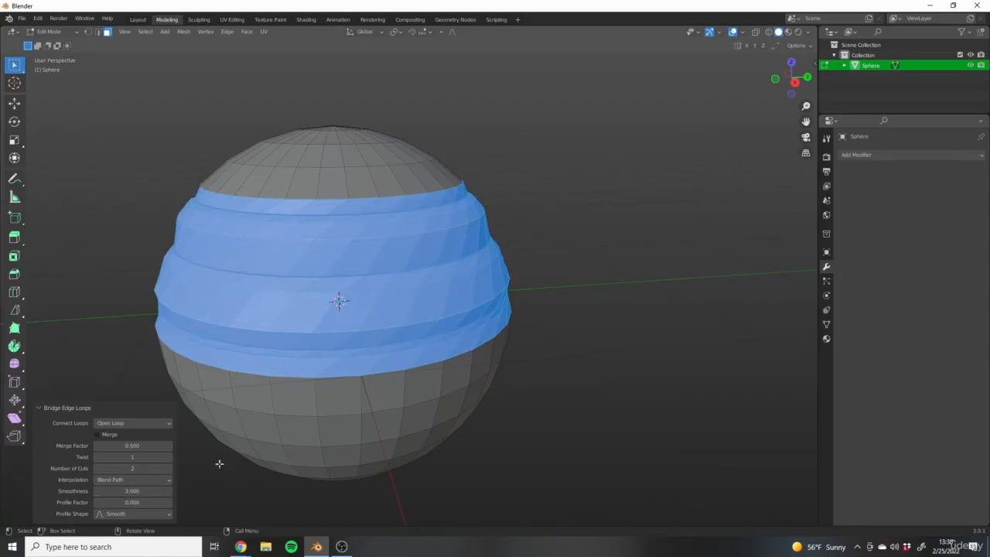
Return to Object Mode and examine the bridged sphere's stepped, twisted surface from several angles
middle_click_drag(396, 300, 413, 298)
key("Tab")
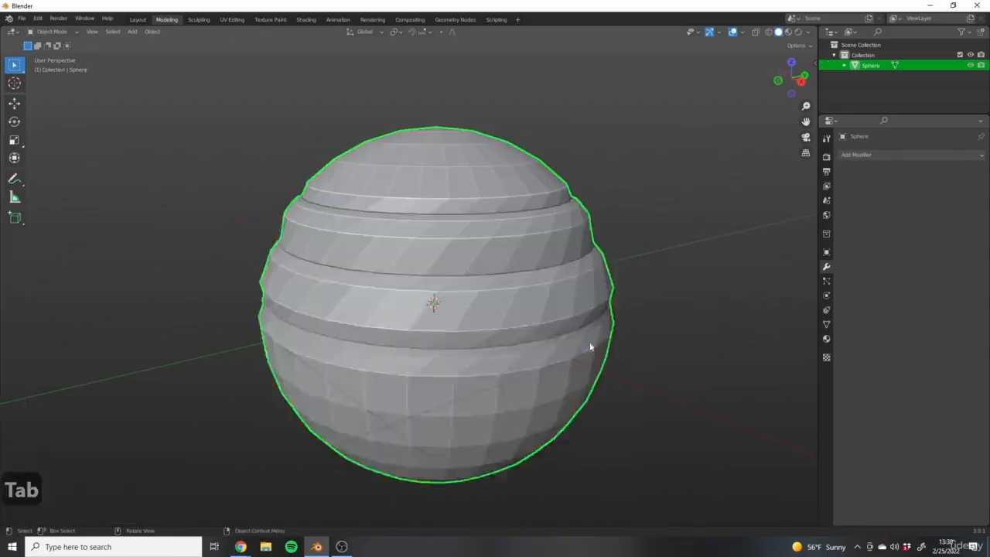
scroll(448, 364, "down", 3)
middle_click_drag(535, 281, 977, 448)
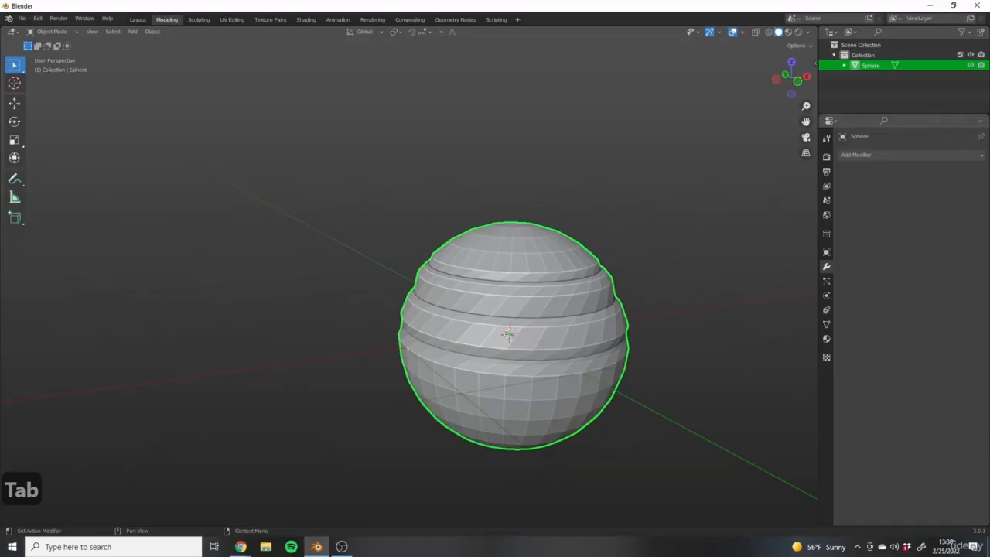
middle_click_drag(696, 363, 543, 314)
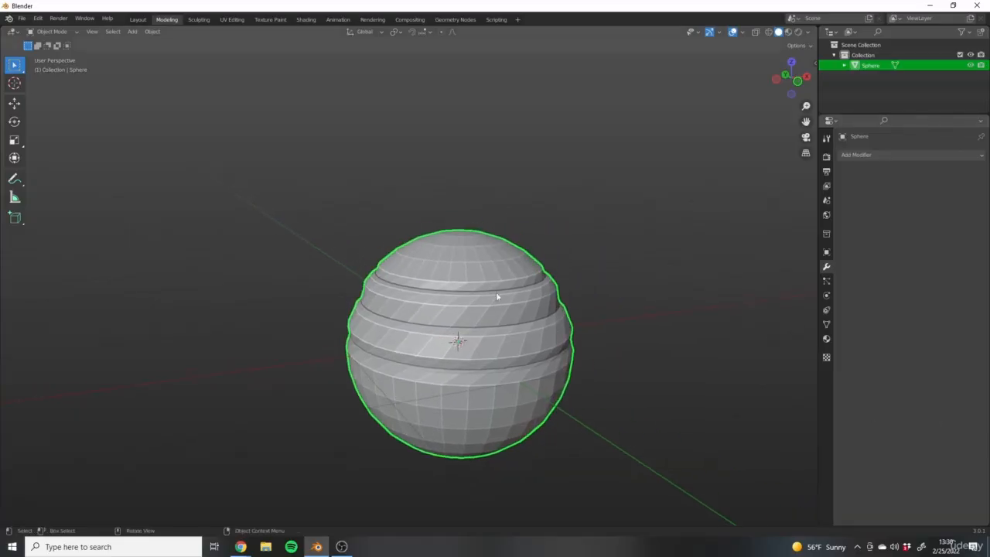
middle_click_drag(496, 292, 390, 243)
right_click(412, 298)
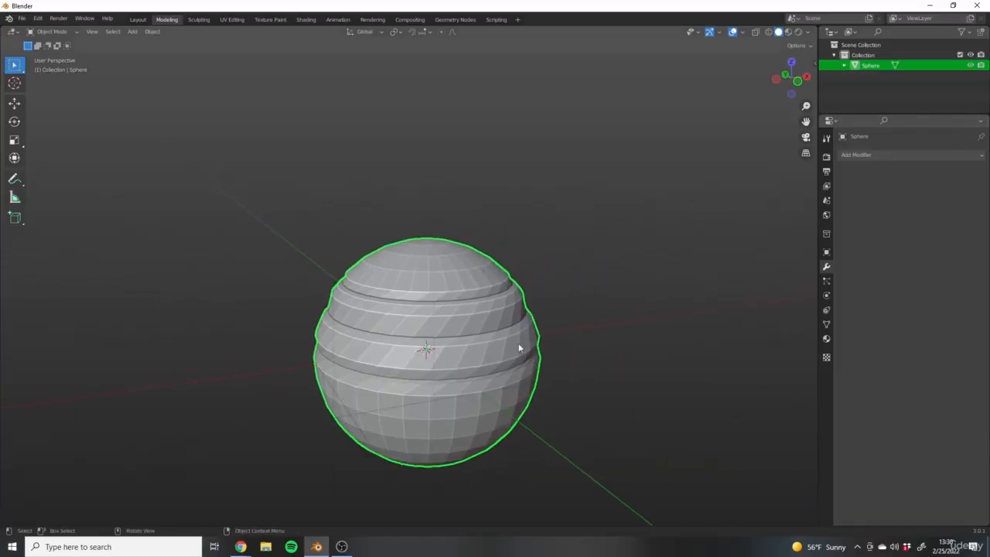
middle_click_drag(519, 344, 450, 337)
middle_click_drag(529, 316, 573, 380)
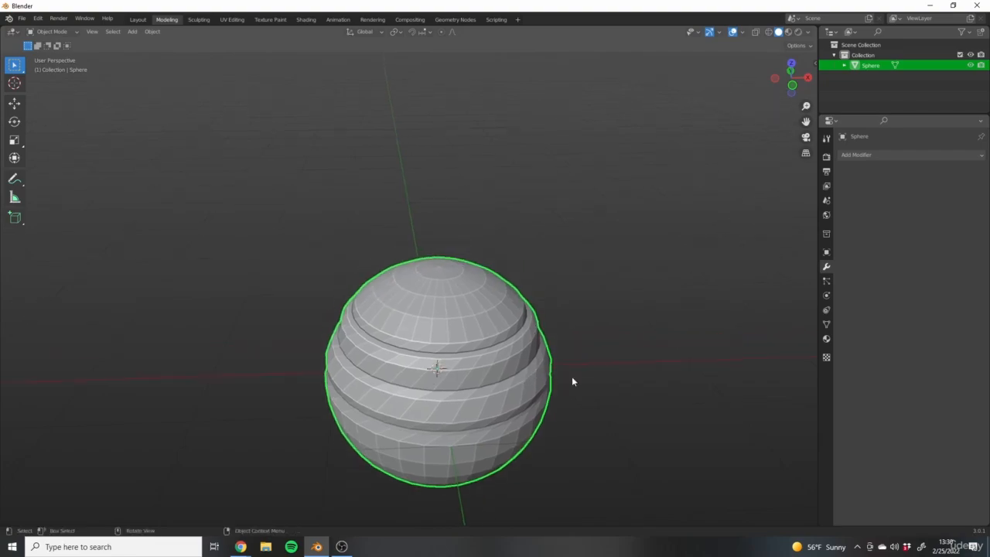
mouse_move(481, 300)
middle_mouse_down()
mouse_move(441, 378)
mouse_move(410, 375)
middle_mouse_up()
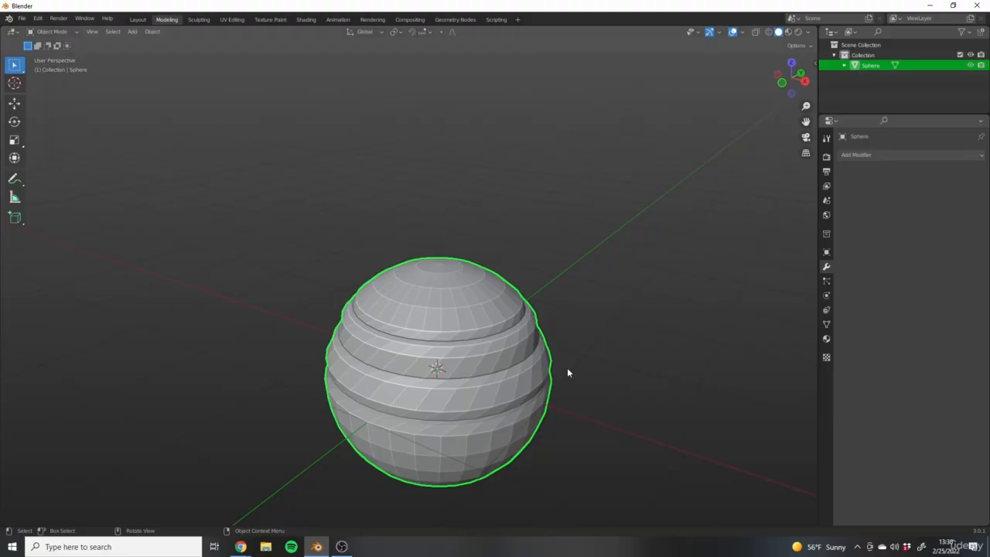
Delete the bridged sphere and add a new UV sphere
key("x")
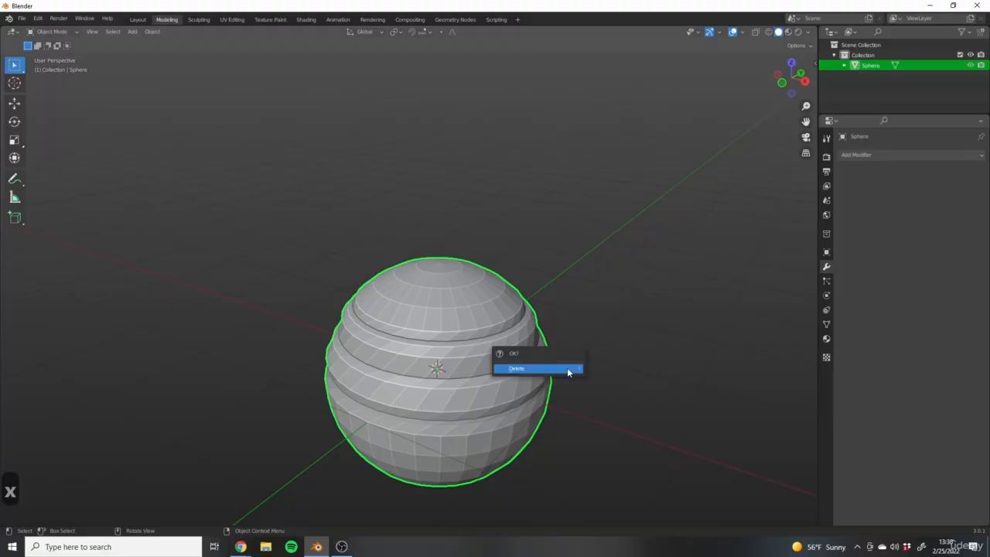
left_click(568, 371)
middle_click_drag(400, 369, 457, 364)
key("a")
key("shift+a")
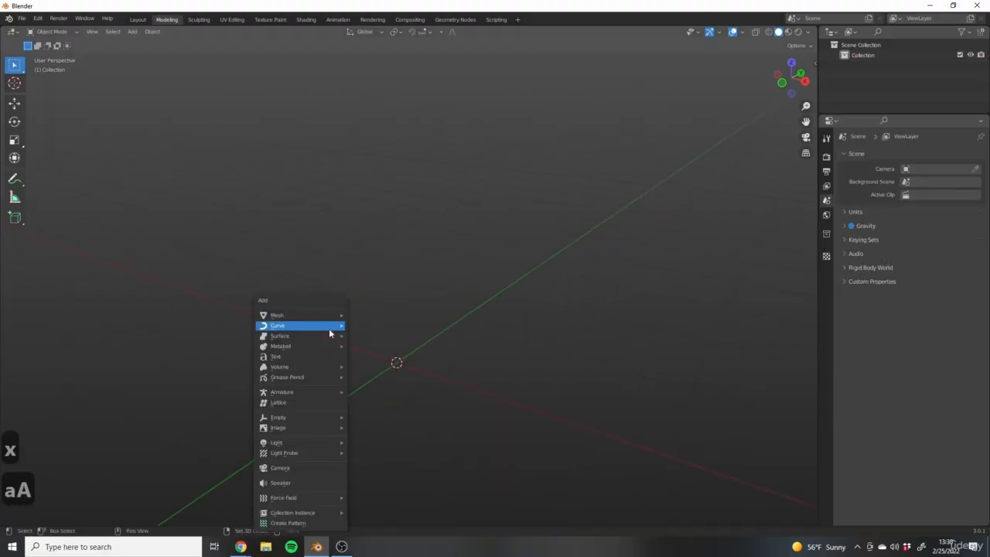
mouse_move(283, 315)
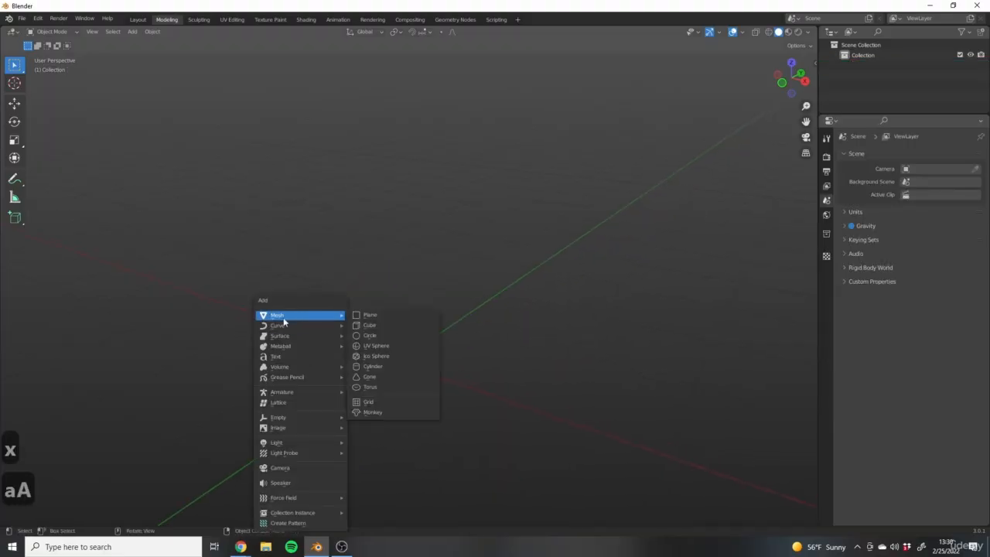
left_click(377, 349)
middle_click_drag(460, 385, 512, 322, "shift")
middle_click_drag(496, 261, 493, 269, "shift")
Enter Edit Mode on the new sphere, review the available LoopTools commands, and leave all faces deselected
key("Tab")
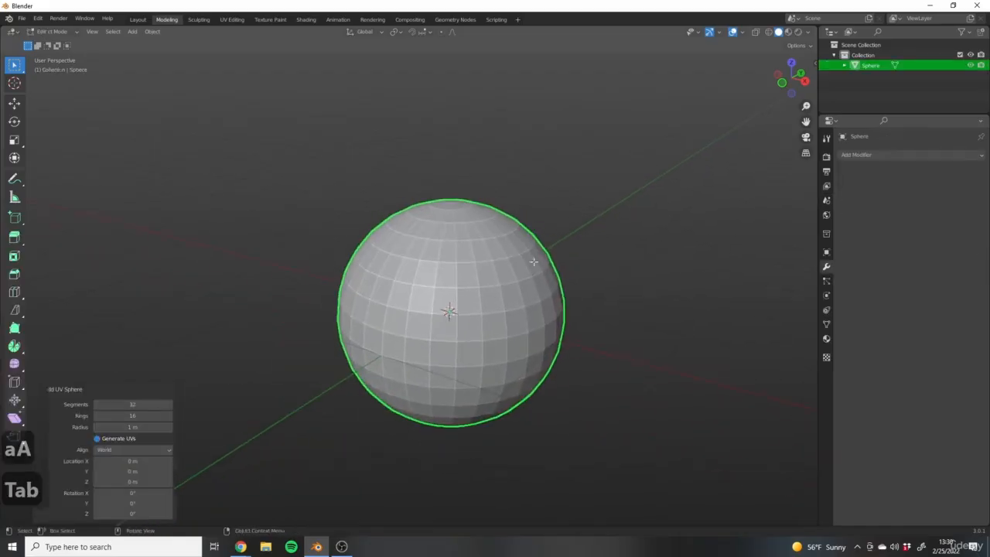
middle_click_drag(482, 230, 508, 210, "shift")
right_click(499, 300)
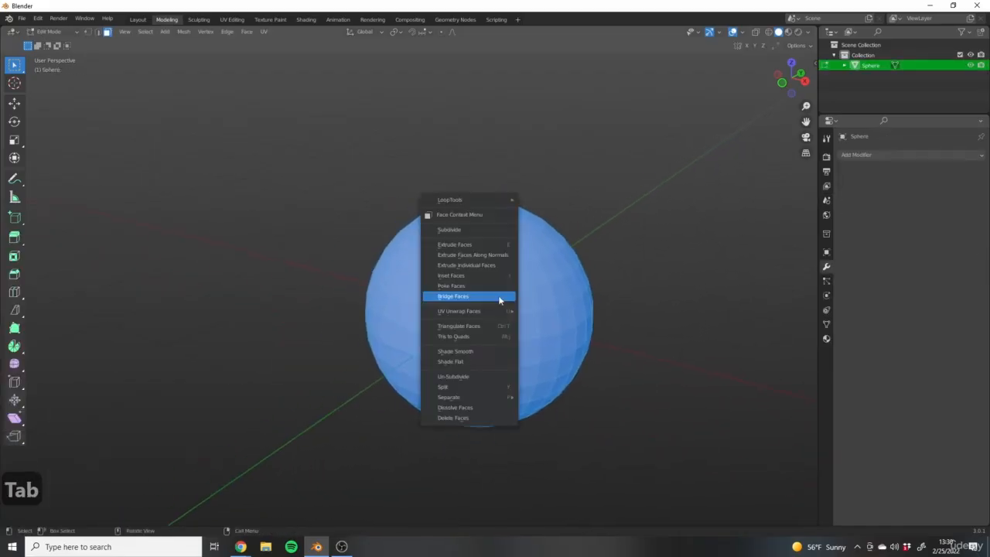
mouse_move(440, 202)
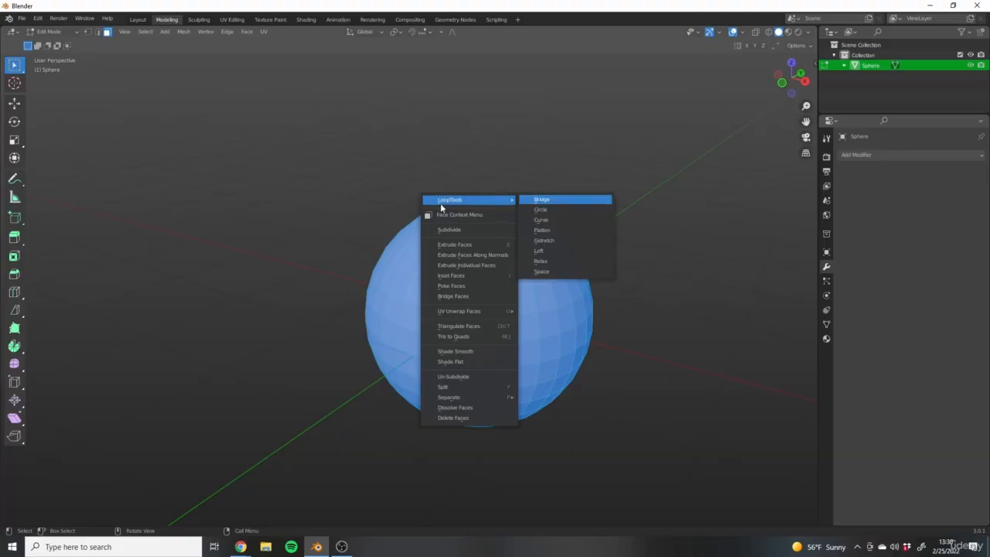
mouse_move(474, 207)
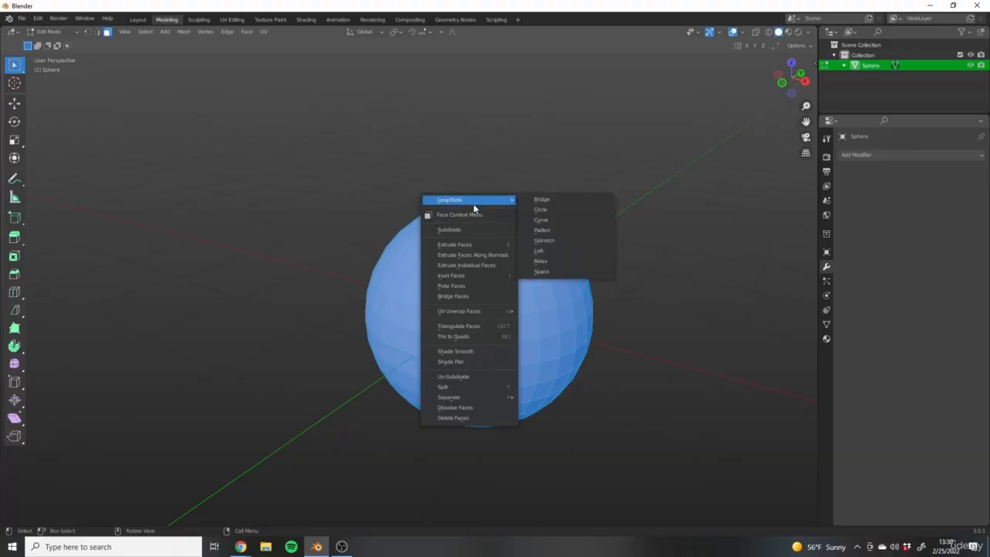
right_click(483, 236)
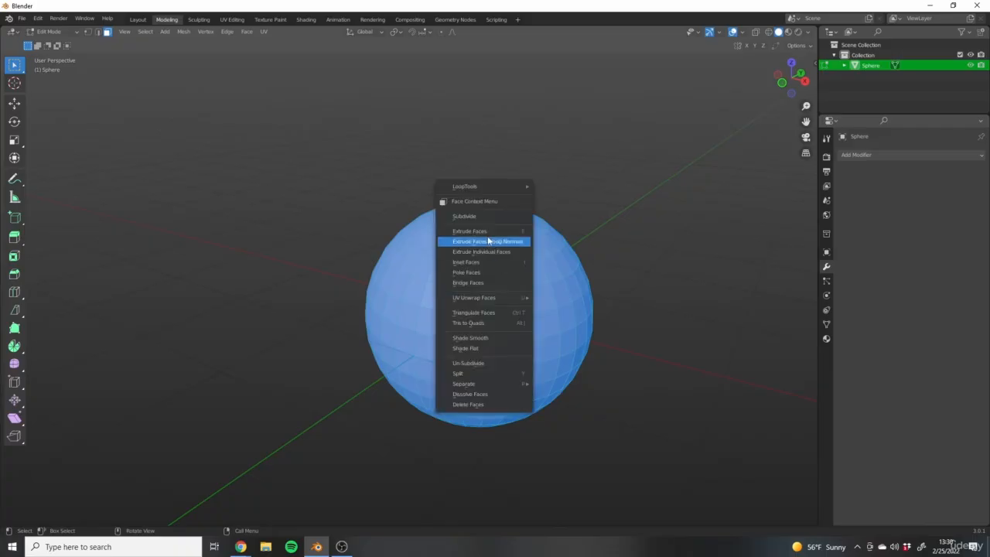
mouse_move(486, 190)
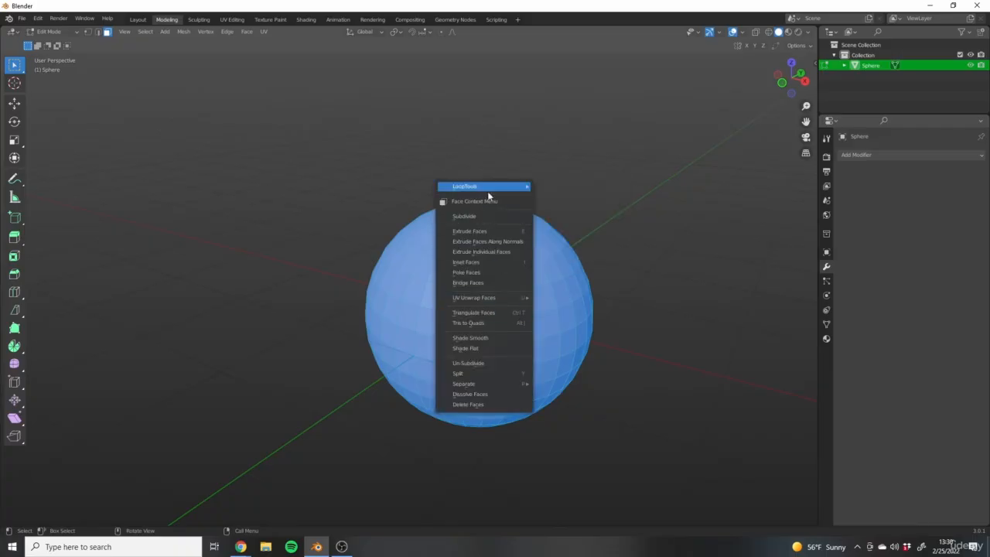
left_click(495, 162)
middle_click_drag(582, 181, 393, 111)
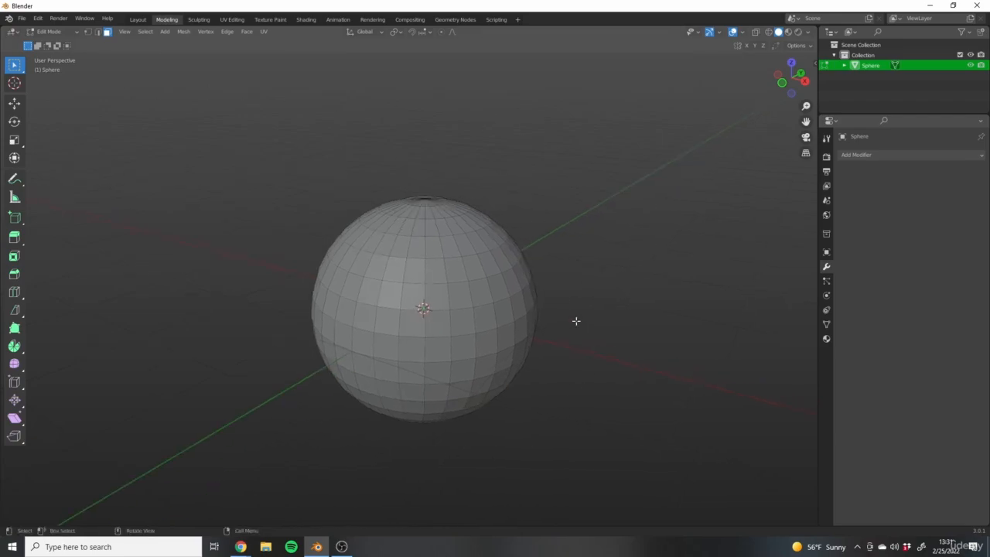
Open the add-on preferences, clear the existing search filter and browse the full add-on list
left_click(38, 20)
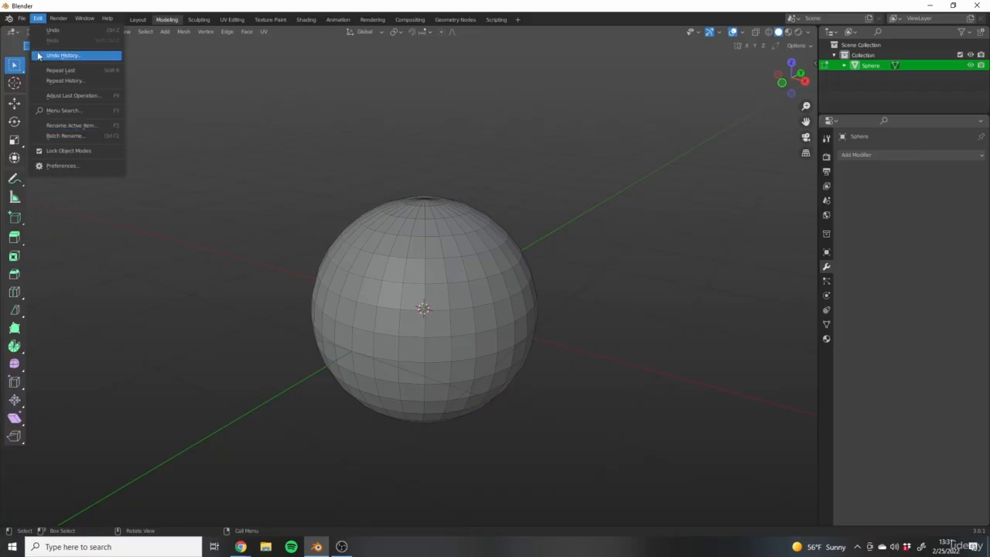
left_click(63, 167)
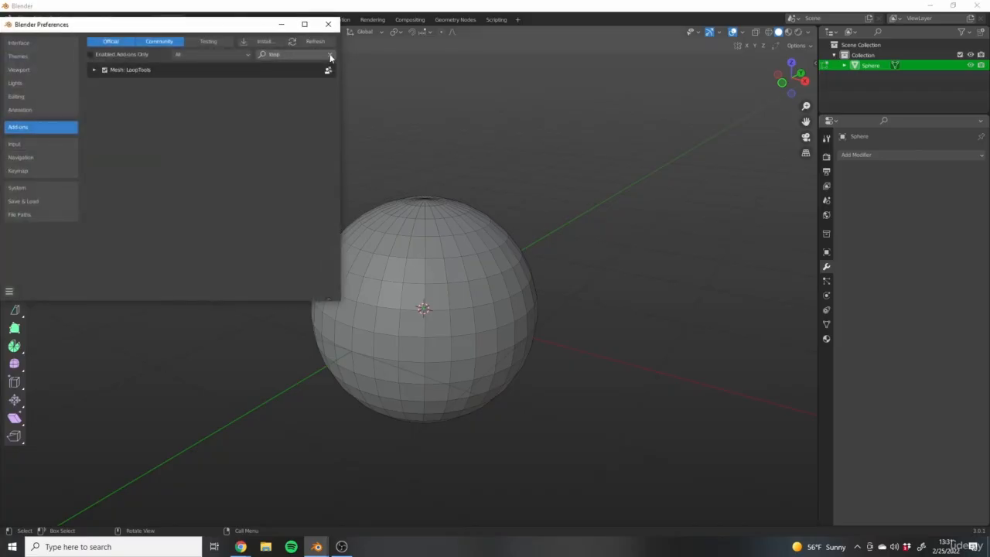
left_click(329, 55)
left_click_drag(248, 25, 446, 53)
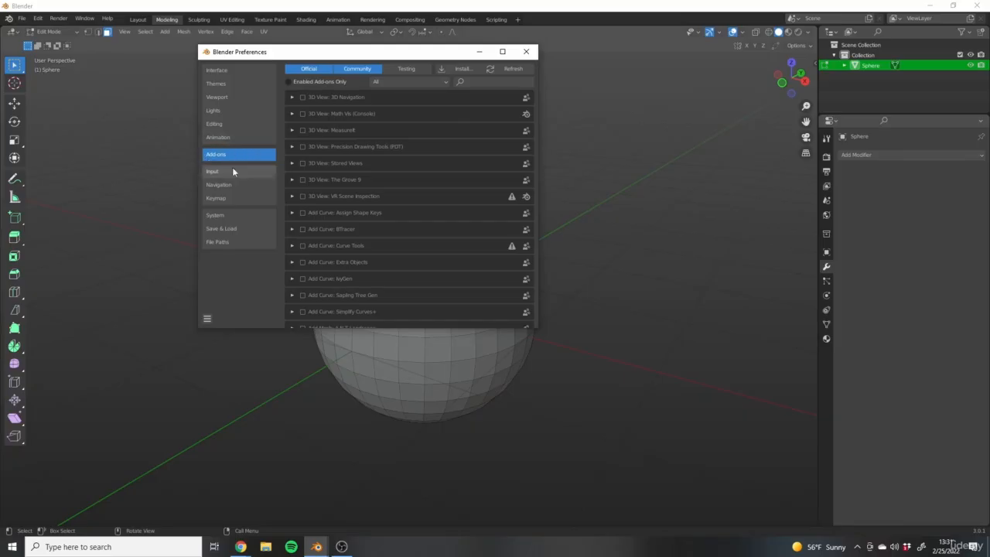
scroll(364, 181, "down", 8)
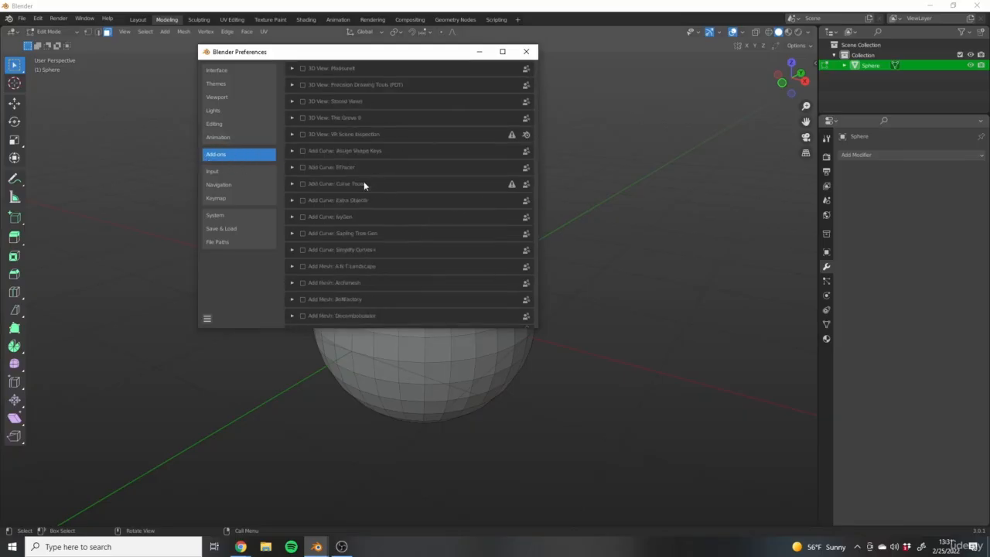
scroll(465, 212, "up", 8)
Search the add-ons for "loop" to locate Mesh: LoopTools
left_click(484, 82)
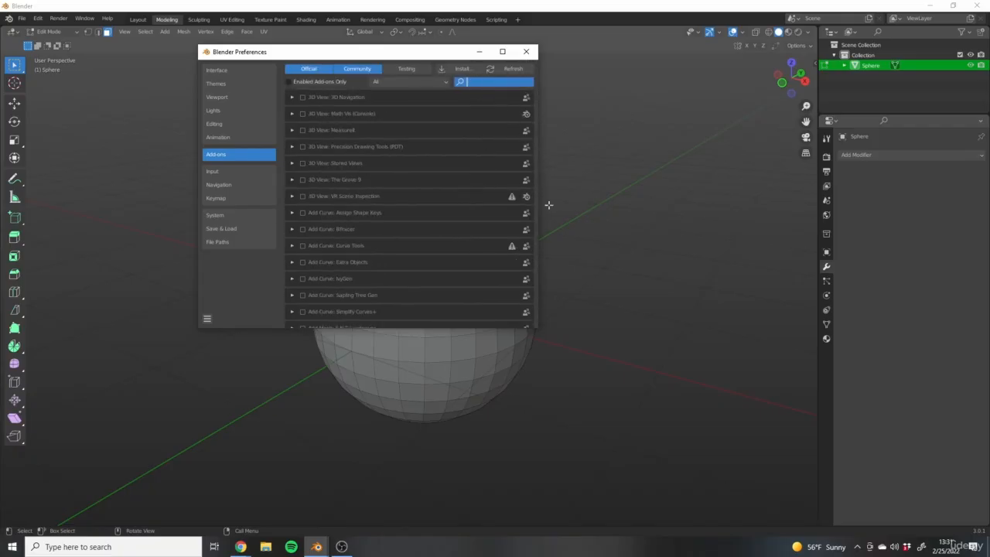
type("loo")
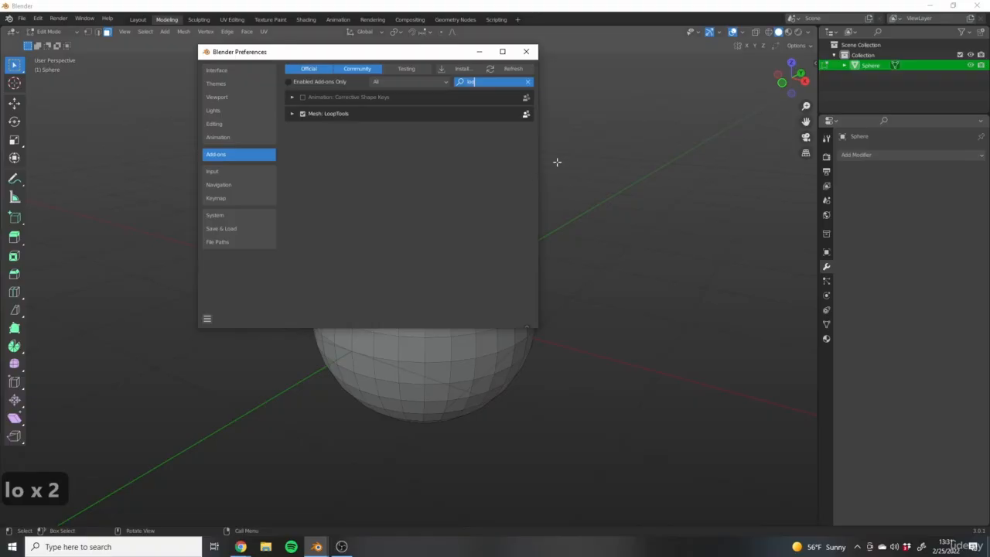
type("p")
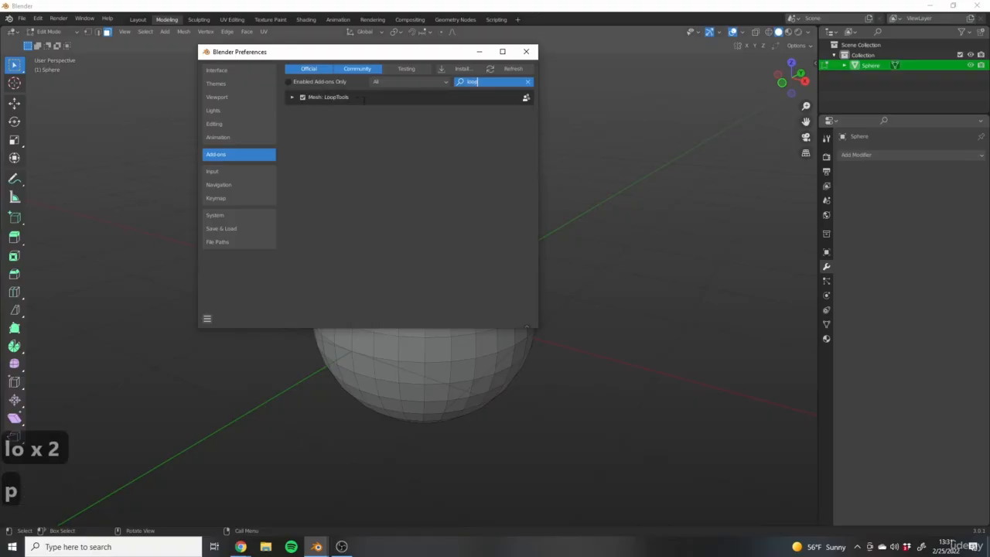
Keep the Mesh: LoopTools add-on enabled, save the preferences and close the Preferences window
left_click(303, 97)
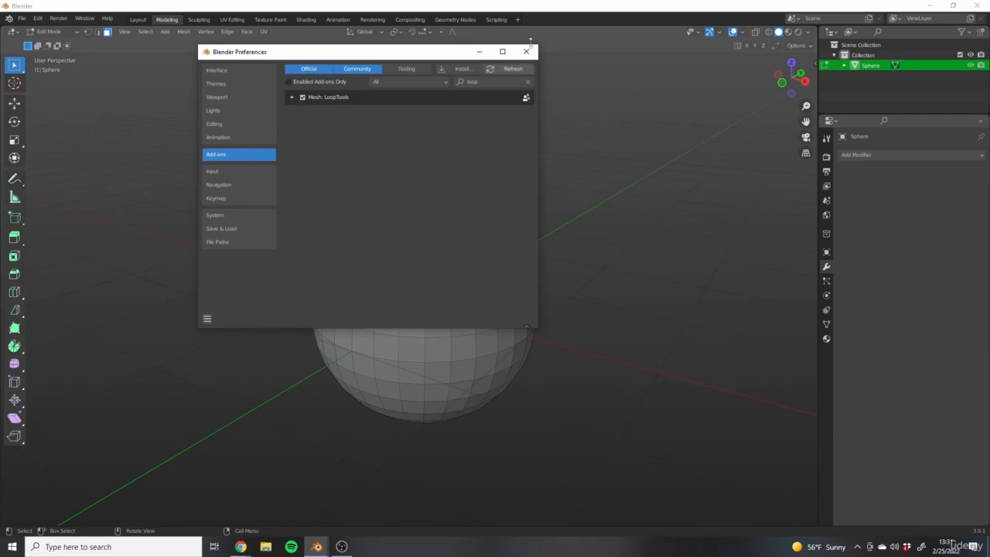
left_click(207, 319)
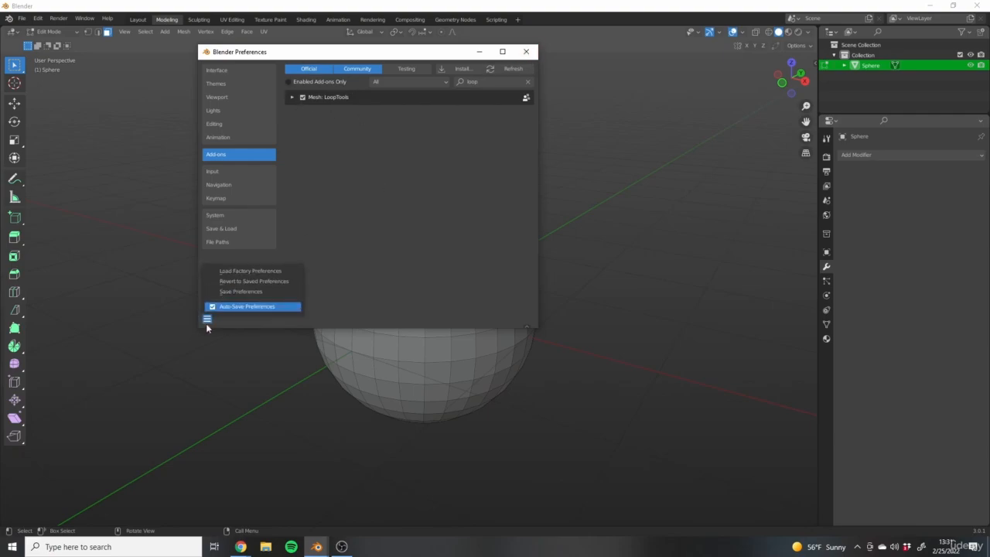
left_click(243, 292)
left_click(526, 51)
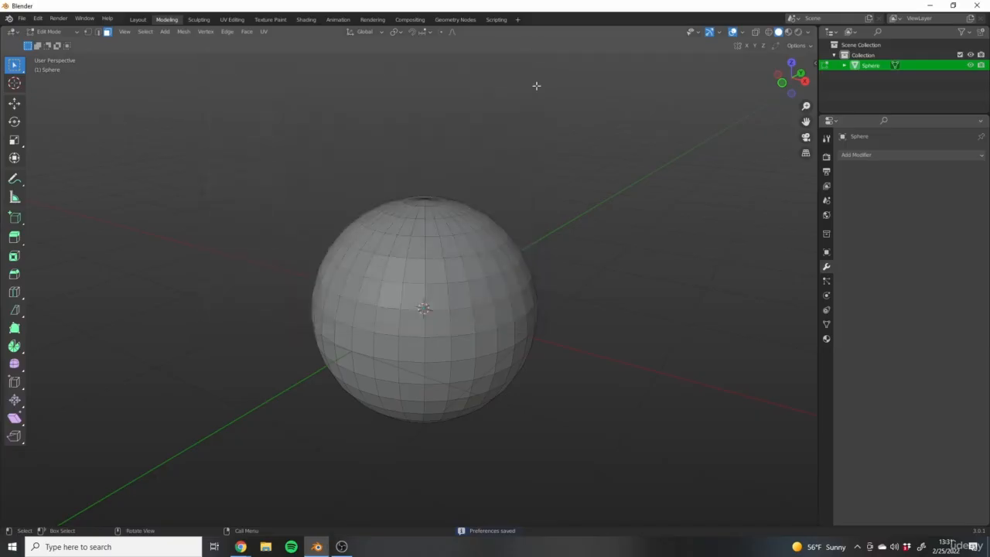
Review the LoopTools commands offered for the sphere's faces, from Bridge and Circle through Relax and Space
scroll(389, 239, "up", 1)
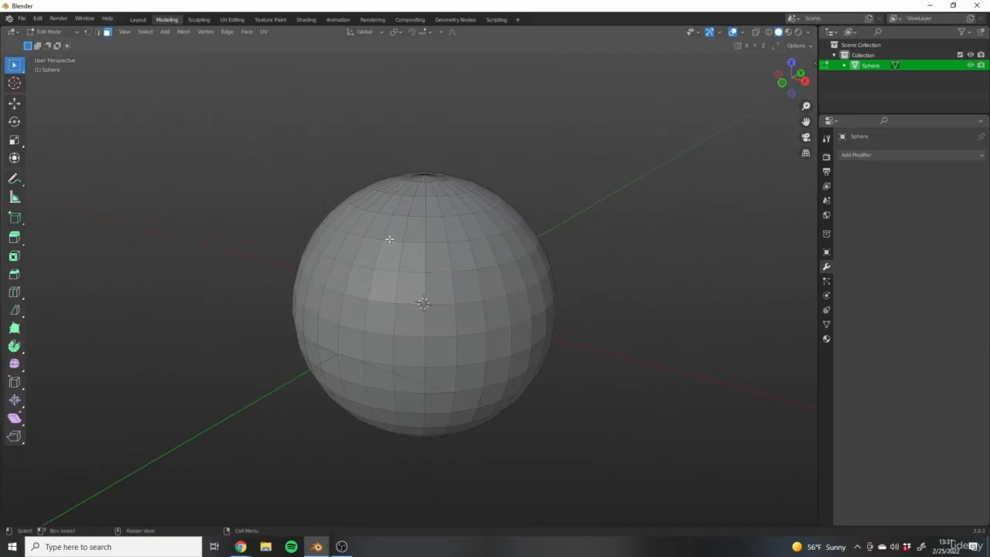
right_click(422, 270)
mouse_move(406, 272)
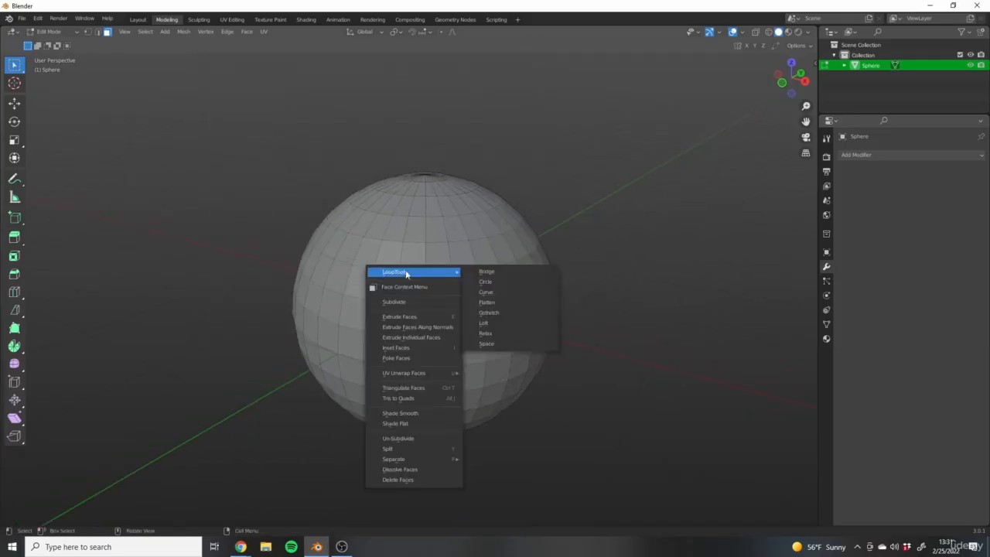
left_click(487, 345)
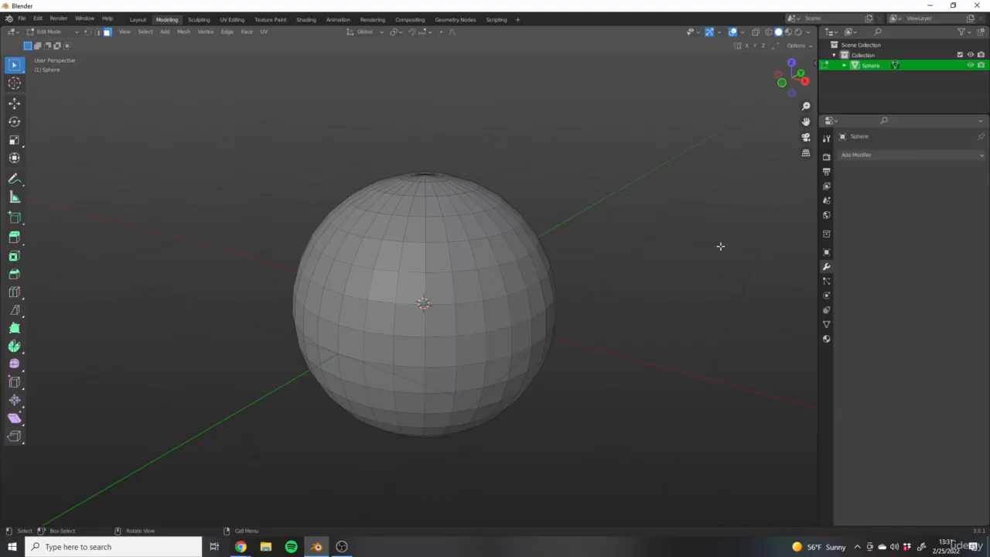
right_click(437, 309)
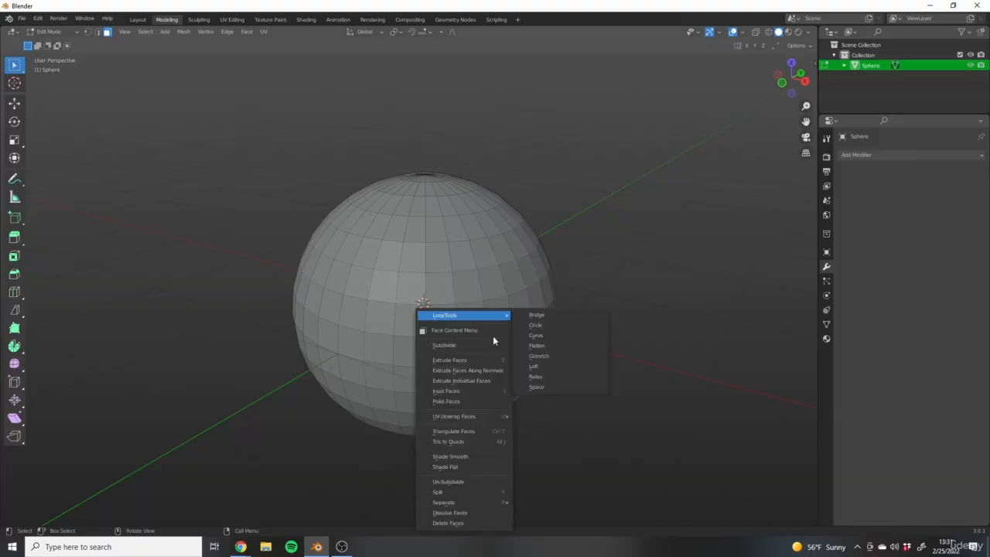
right_click(371, 309)
mouse_move(371, 309)
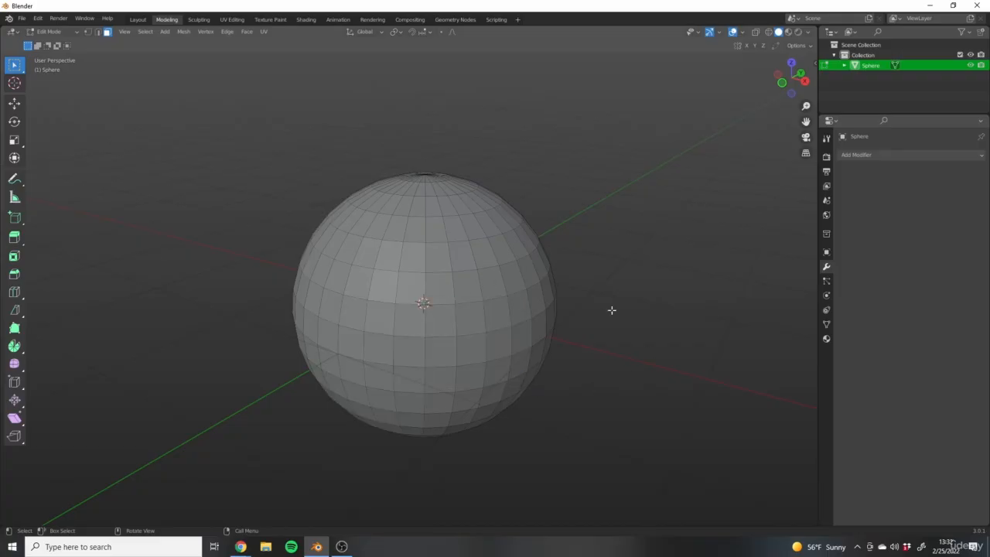
right_click(468, 272)
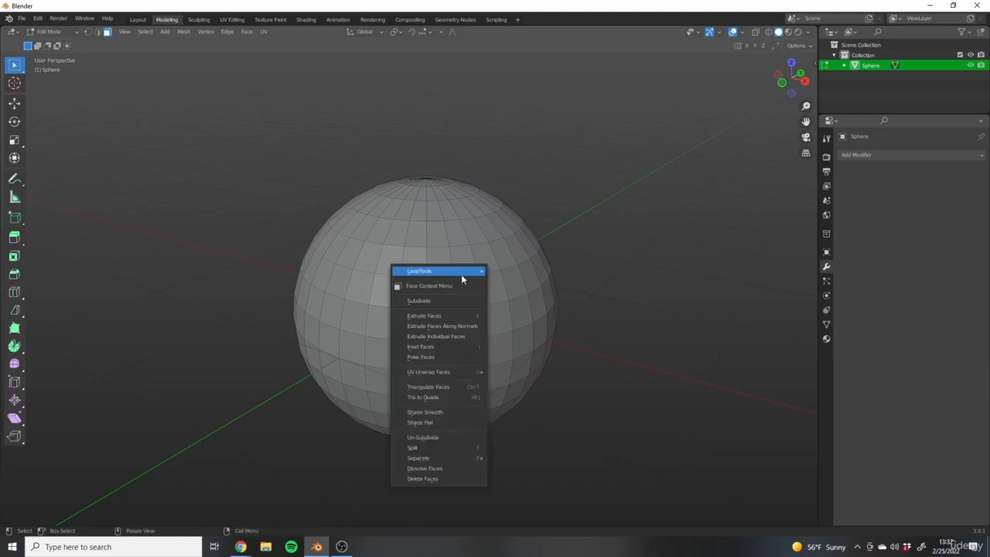
mouse_move(473, 271)
Select the horizontal face loop around the middle of the sphere and delete its faces
mouse_move(487, 229)
middle_mouse_down("shift")
mouse_move(523, 222)
mouse_move(485, 223)
middle_mouse_up("shift")
scroll(434, 266, "up", 4)
left_click(436, 321, "alt")
middle_click_drag(436, 321, 530, 276)
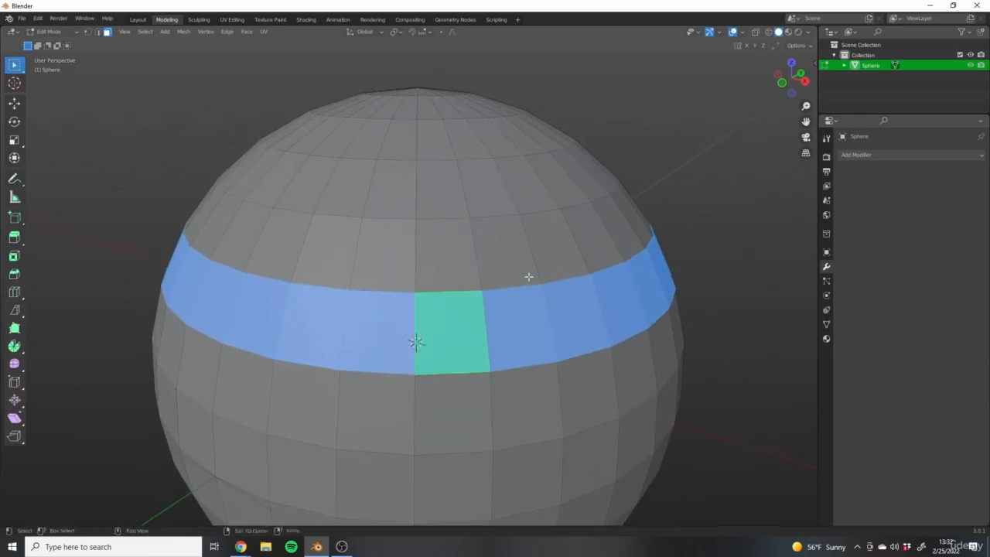
key("x")
right_click(503, 274)
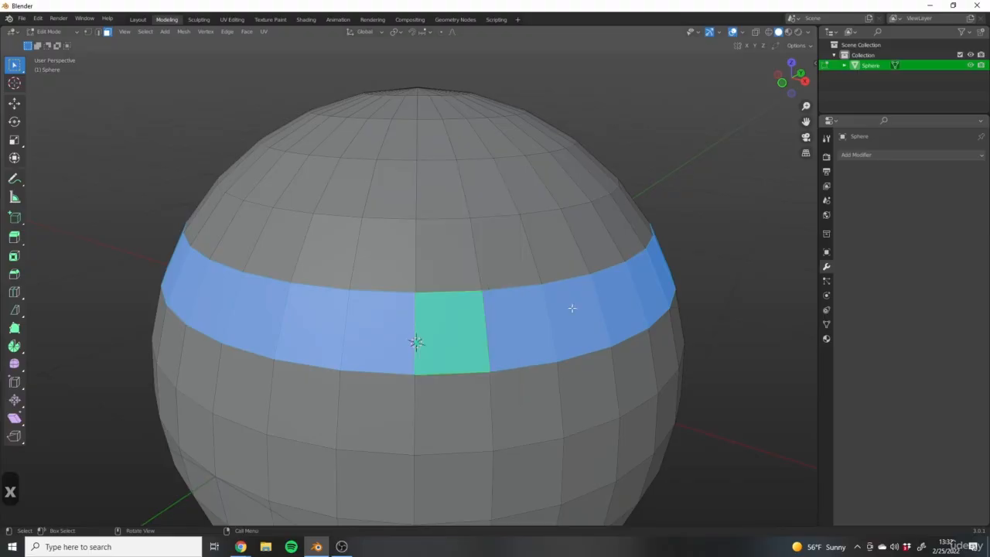
right_click(509, 307)
scroll(396, 230, "down", 2)
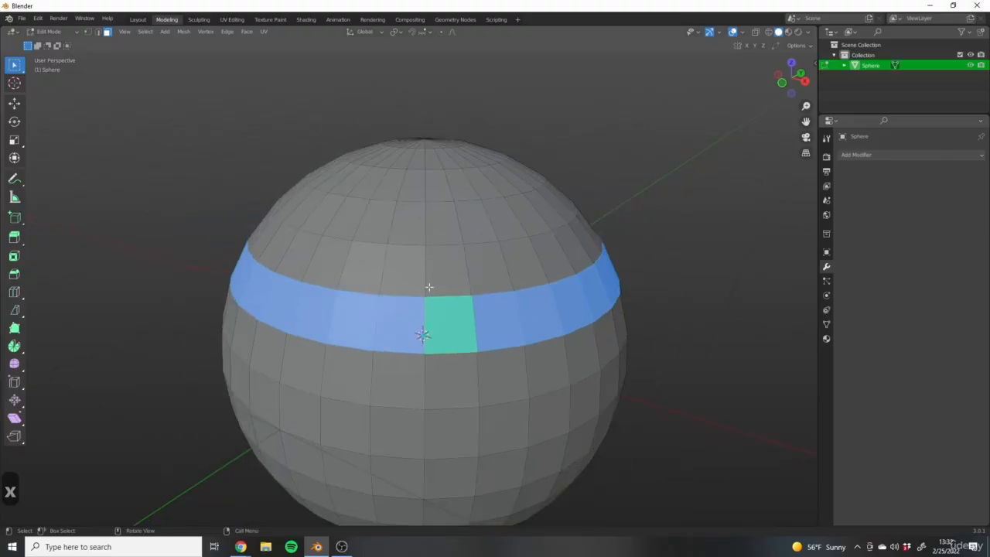
right_click(523, 297)
right_click(435, 343)
mouse_move(439, 248)
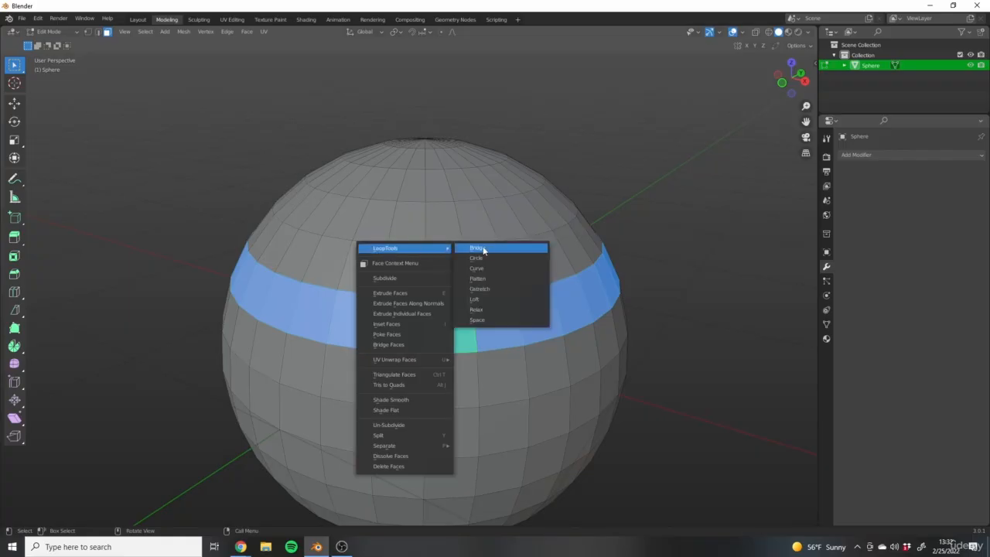
middle_click_drag(661, 300, 708, 293, "shift")
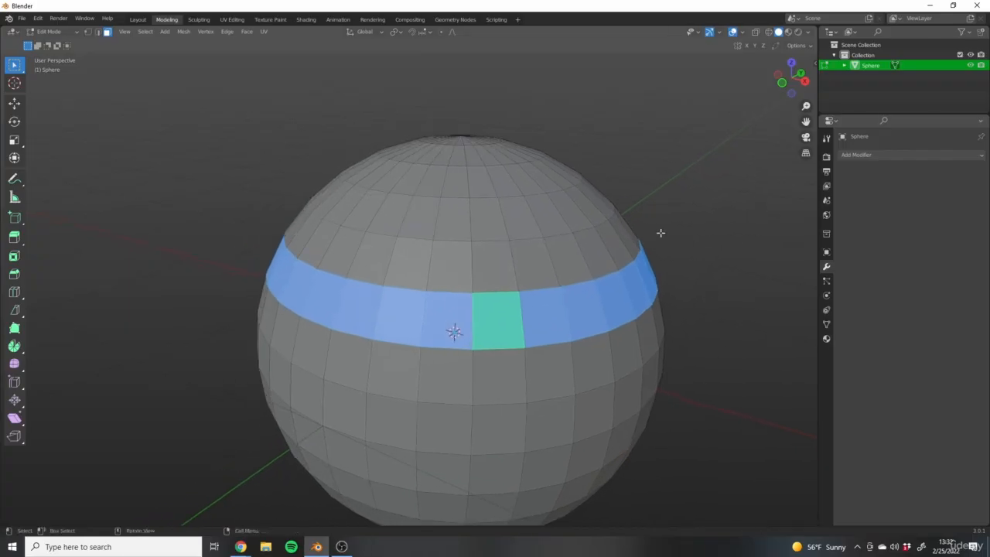
key("x")
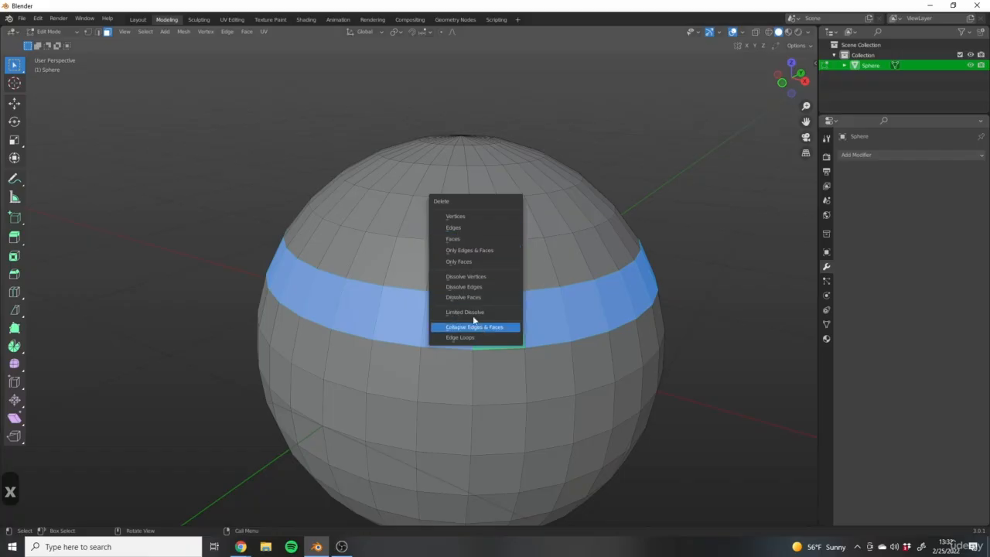
left_click(453, 238)
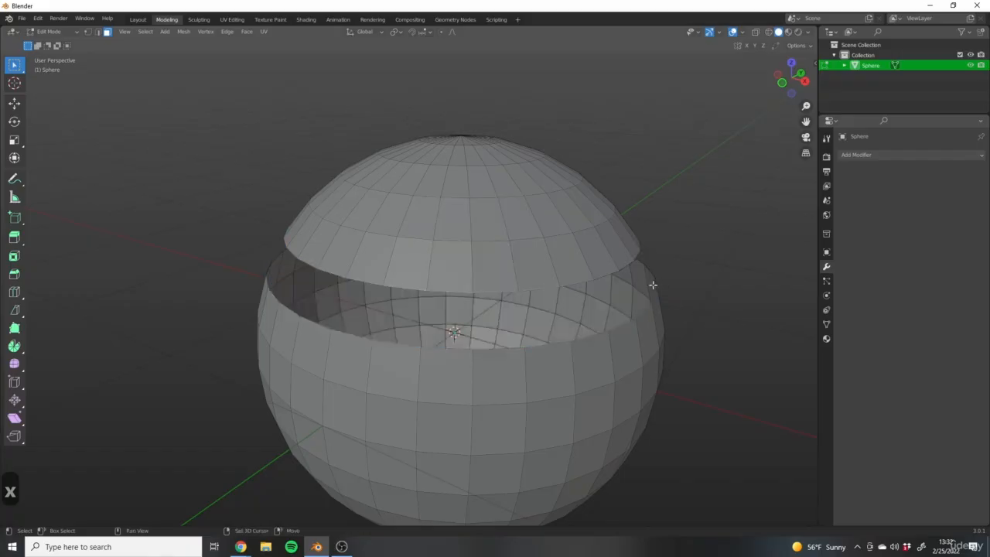
Bridge the open edge loops above and below the gap with LoopTools Bridge, then undo the bridge
left_click(97, 32)
middle_click_drag(436, 230, 378, 221, "shift")
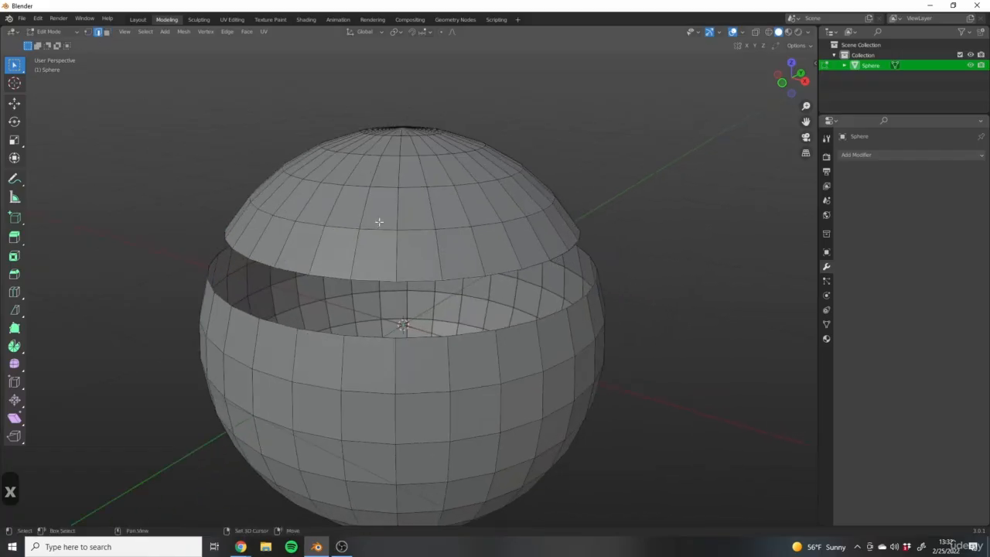
left_click(365, 279, "alt")
middle_click_drag(371, 322, 434, 338)
left_click(434, 337, "alt+shift")
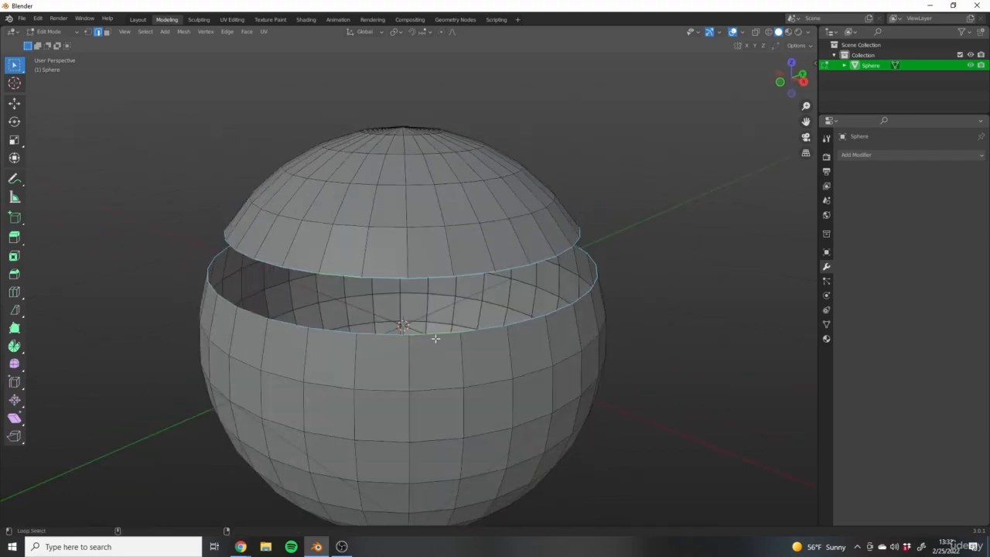
right_click(439, 252)
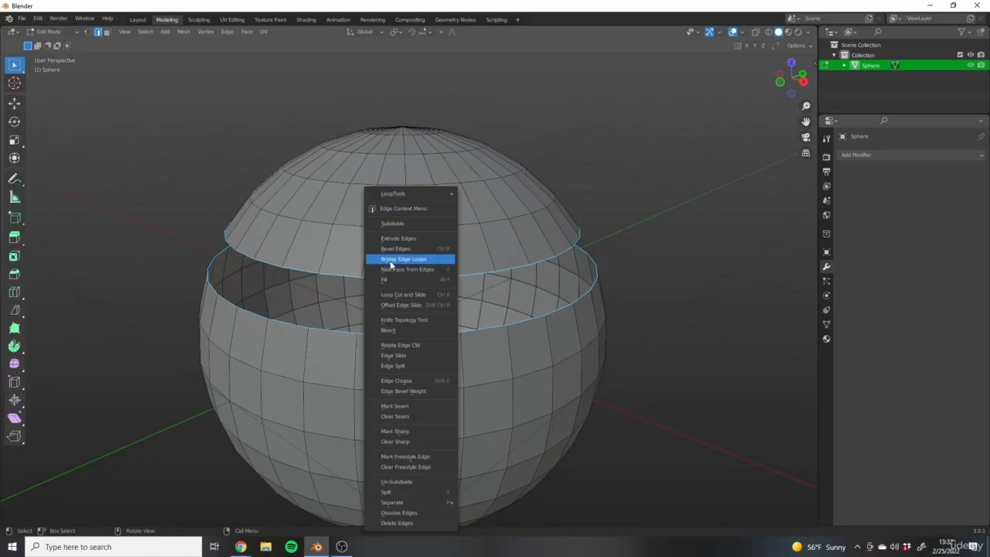
mouse_move(392, 197)
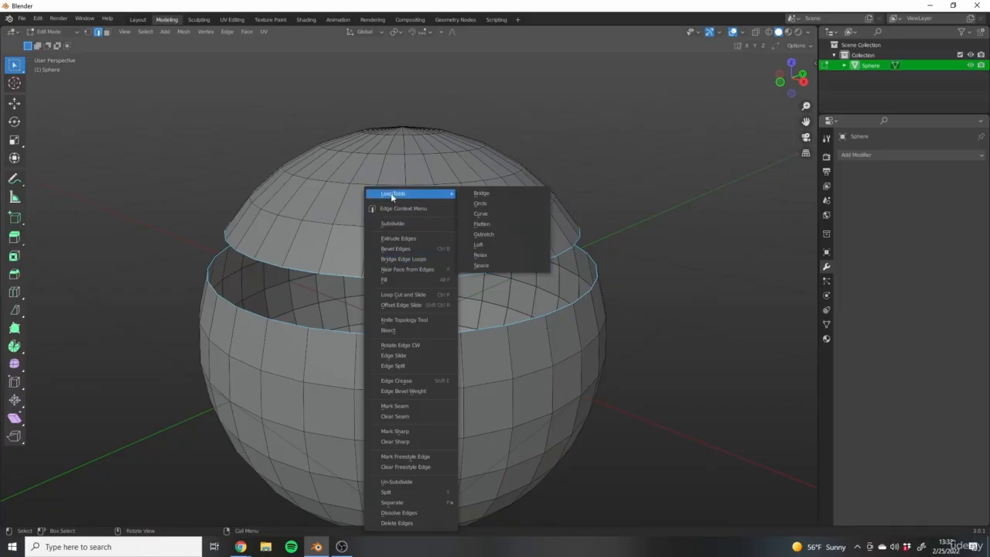
left_click(478, 192)
middle_click_drag(477, 194, 525, 259)
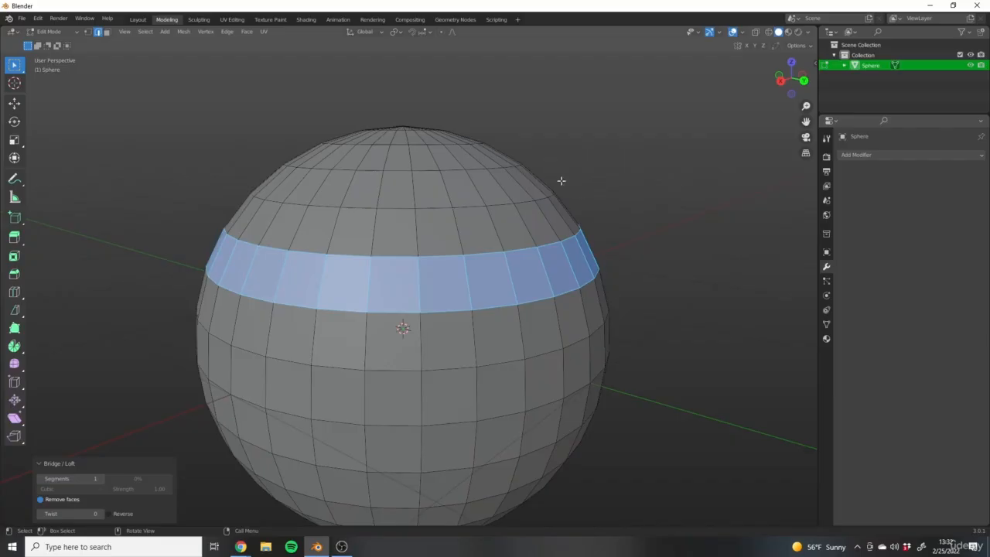
middle_click_drag(378, 379, 396, 233)
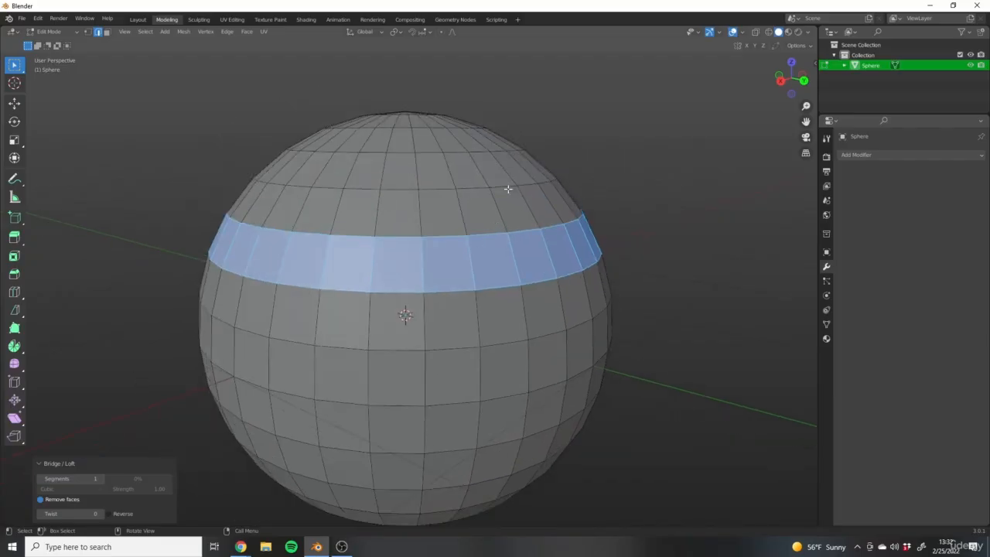
middle_click_drag(508, 189, 239, 82)
key("ctrl+z")
key("ctrl+z")
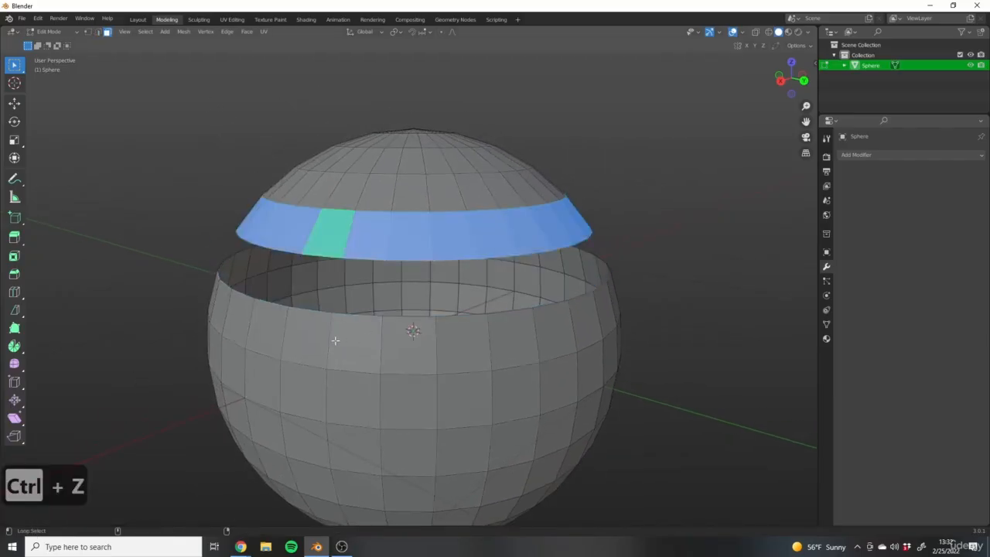
Try to bridge the full face loops directly above and below the gap with LoopTools Bridge
left_click(334, 340, "alt+shift")
right_click(484, 360)
mouse_move(448, 304)
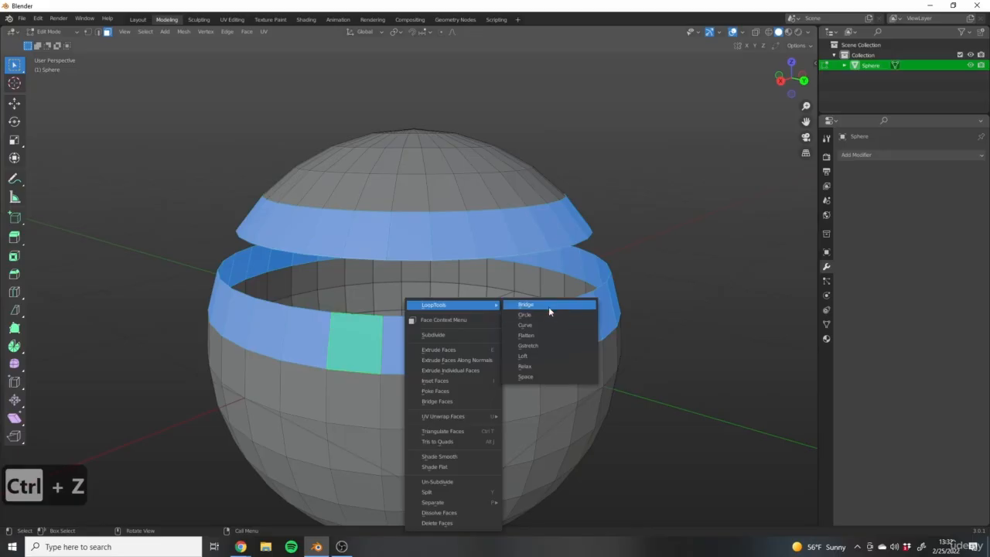
left_click(548, 306)
right_click(381, 270)
mouse_move(381, 270)
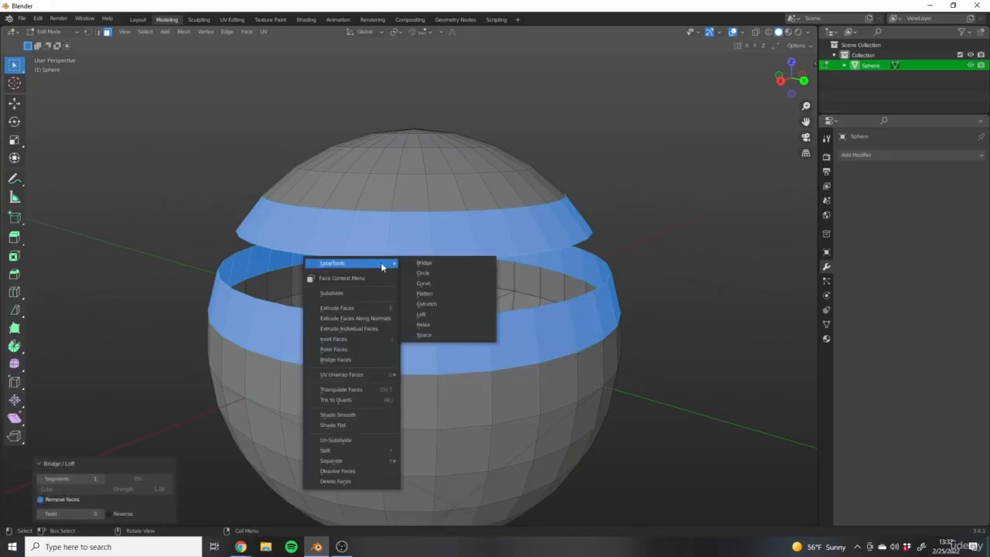
left_click(437, 265)
middle_click_drag(437, 265, 513, 288)
middle_click_drag(449, 277, 453, 332)
In face select mode, select a two-by-two block of faces on the lower part of the sphere and apply LoopTools Bridge
left_click(99, 33)
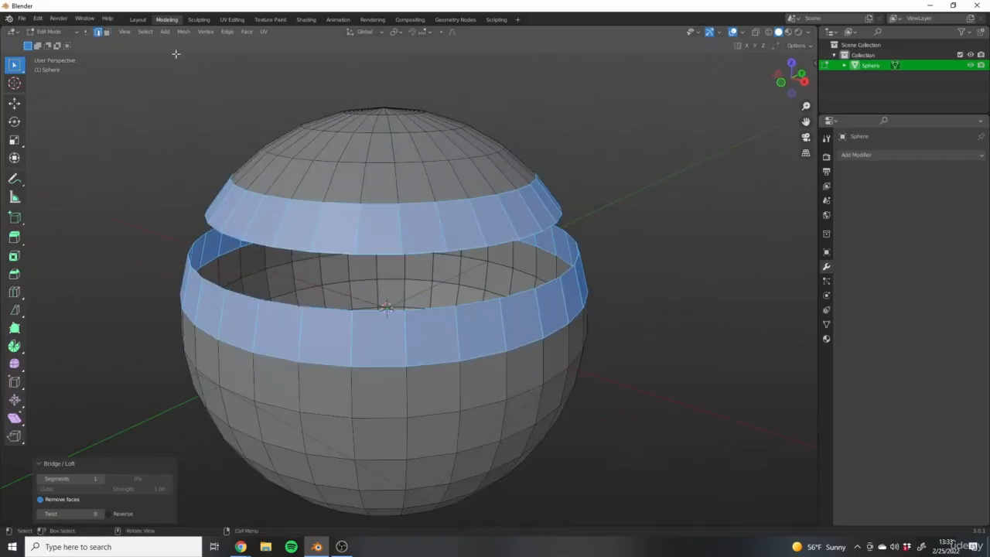
middle_click_drag(453, 380, 519, 358)
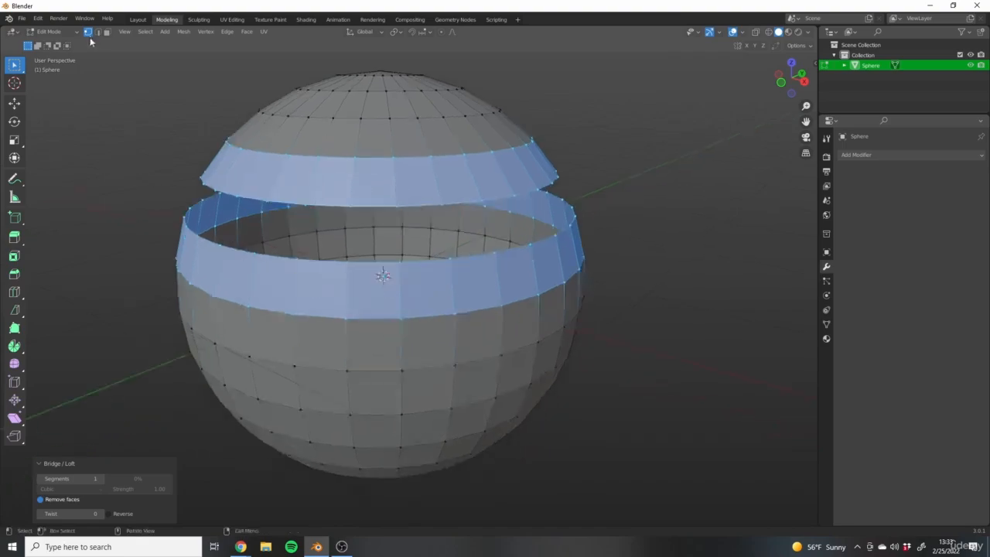
left_click(106, 32)
middle_click_drag(452, 362, 446, 312)
left_click_drag(423, 335, 480, 380)
middle_click_drag(480, 381, 462, 342)
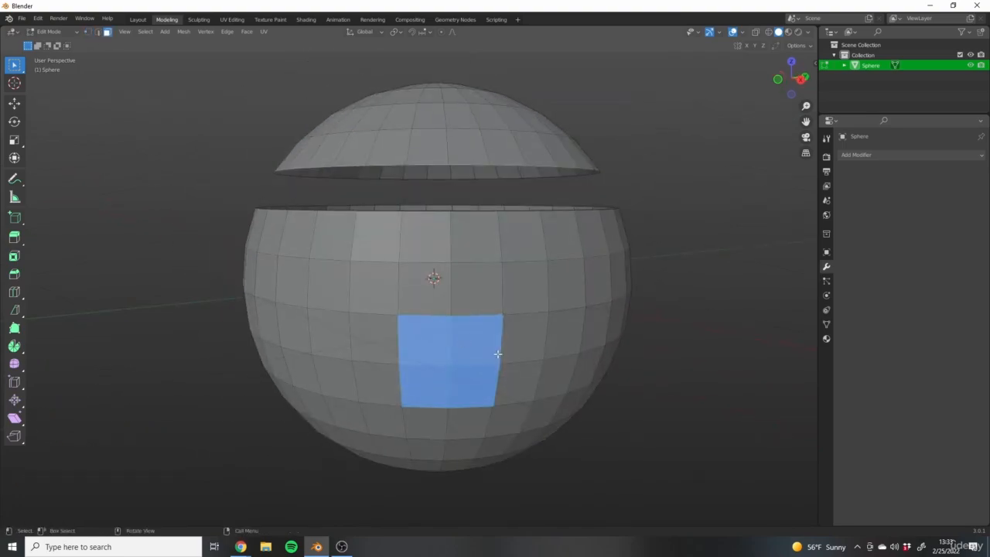
middle_click_drag(637, 307, 514, 224)
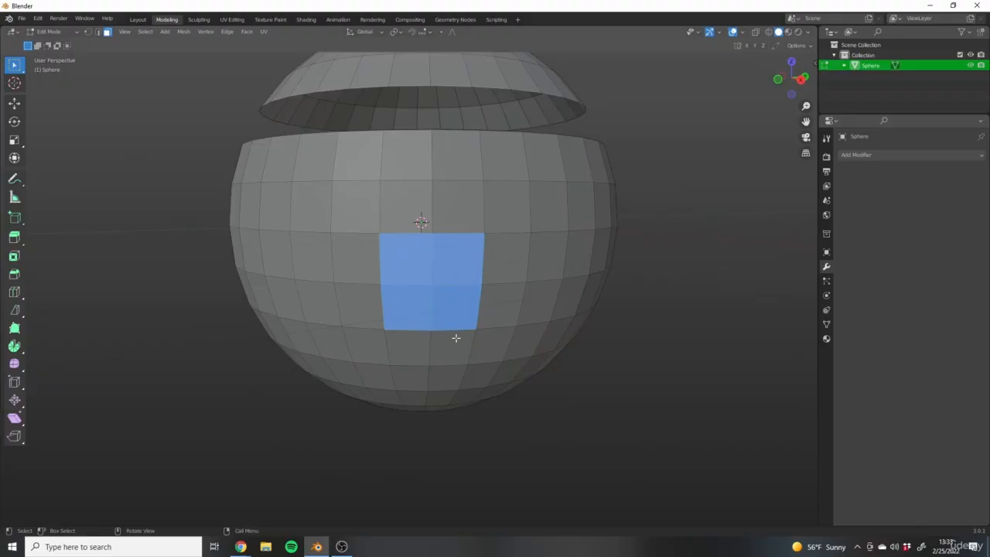
scroll(456, 338, "up", 3)
right_click(493, 295)
mouse_move(489, 302)
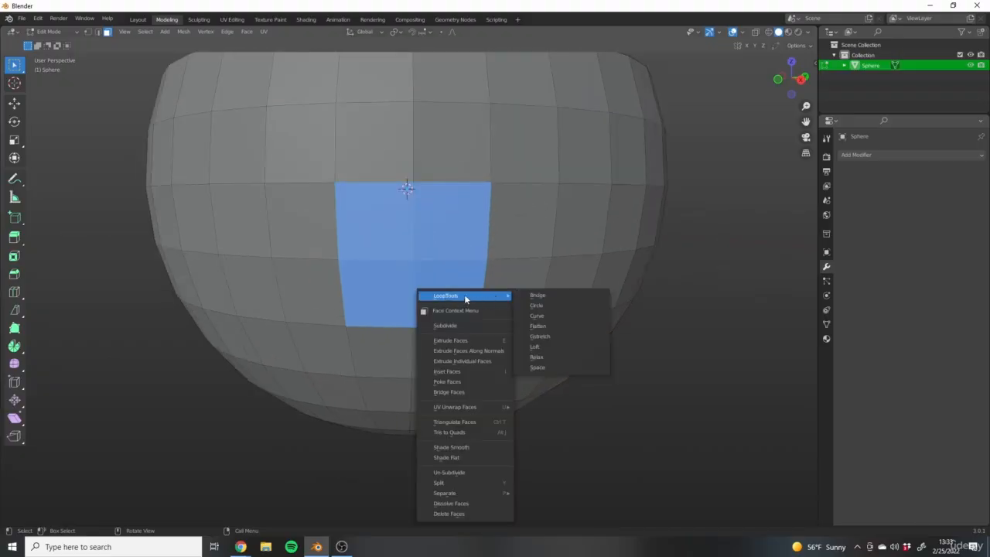
left_click(539, 295)
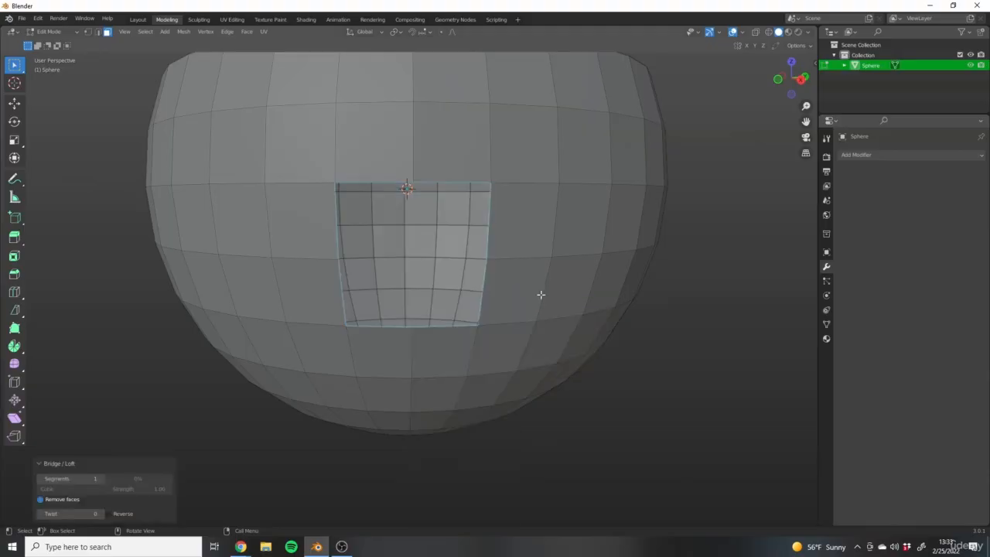
Select matching runs of edges on the gap's lower and upper rims and bridge them with LoopTools Bridge
middle_click_drag(541, 294, 364, 236)
scroll(513, 268, "down", 5)
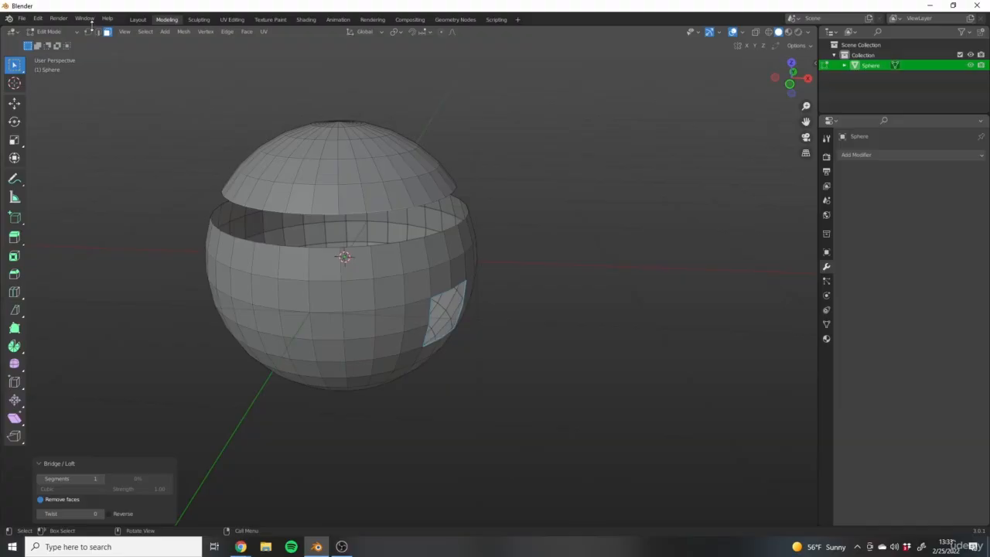
key("2")
left_click(351, 249)
left_click(449, 228, "ctrl")
left_click(353, 214, "shift")
left_click(438, 199, "ctrl")
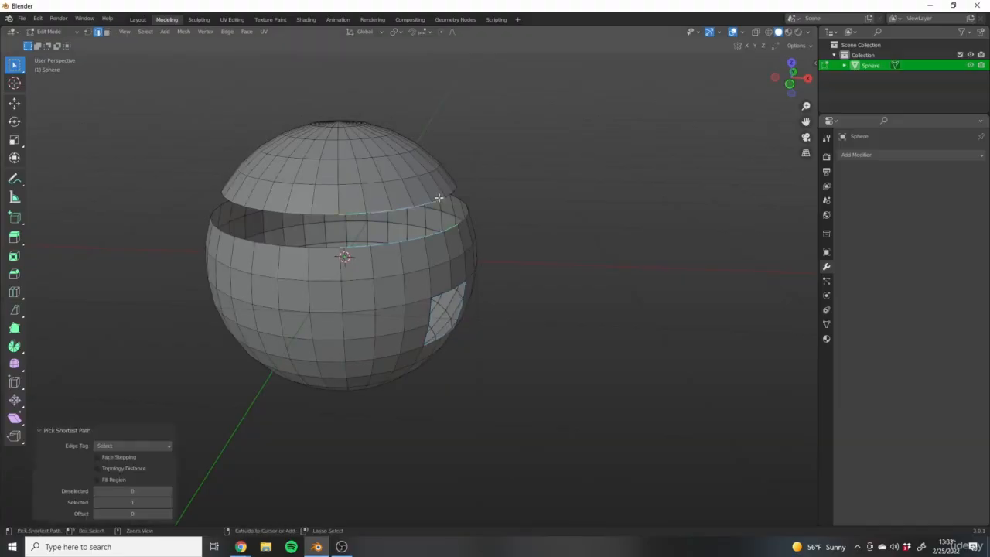
right_click(439, 198)
mouse_move(438, 193)
left_click(498, 191)
Select the next run of edges on the gap's upper rim and the matching lower-rim edges, and bridge them with LoopTools Bridge
middle_click_drag(495, 197, 371, 213)
middle_click_drag(520, 245, 430, 238, "shift")
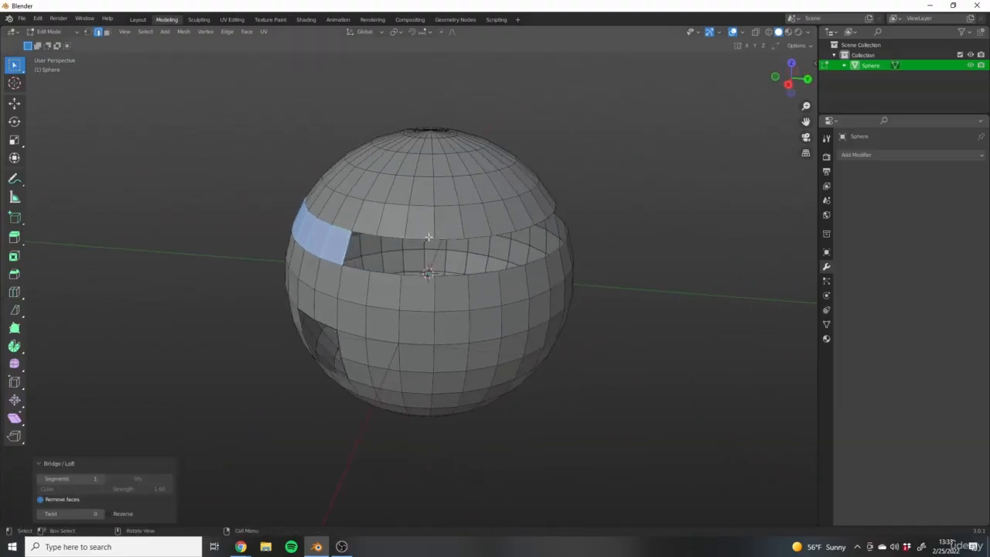
left_click(418, 238)
middle_click_drag(502, 237, 461, 244, "shift")
left_click(478, 237, "ctrl")
middle_click_drag(370, 291, 362, 297, "shift")
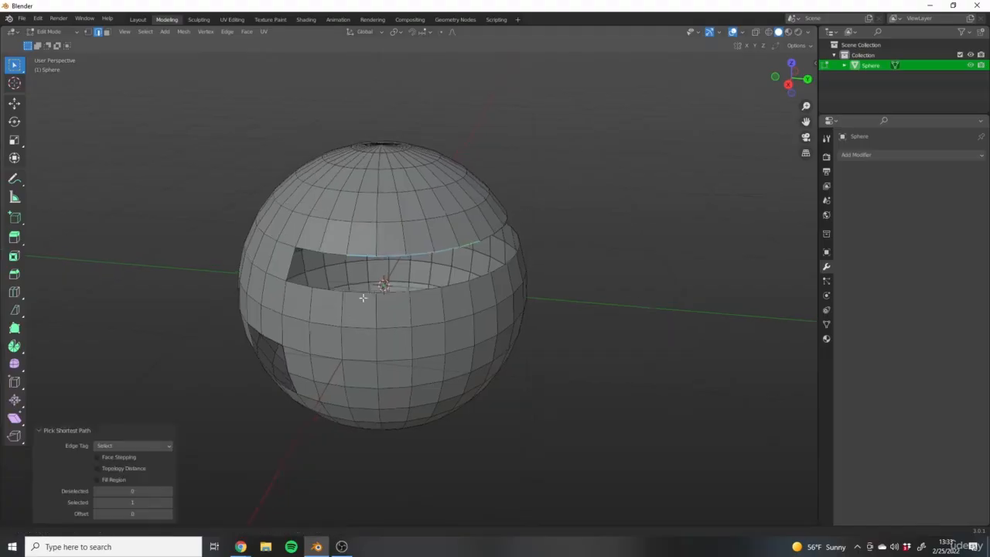
scroll(362, 297, "up", 3)
left_click(513, 277, "shift")
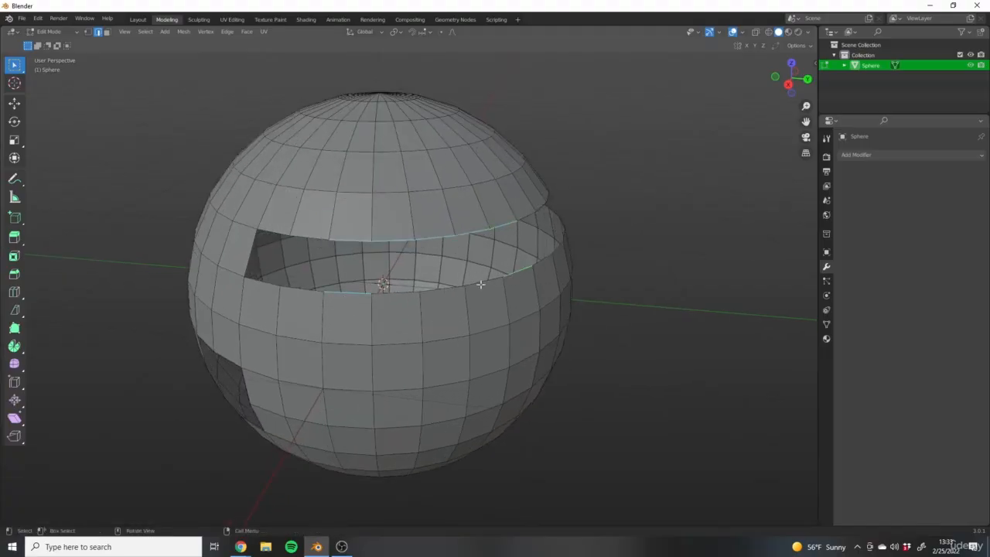
right_click(453, 329)
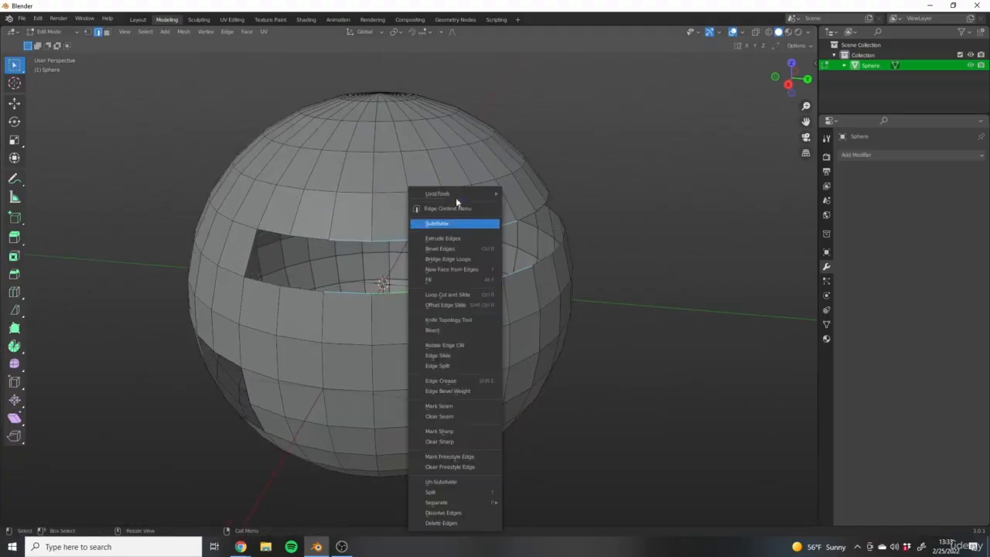
mouse_move(456, 193)
left_click(557, 193)
Select a further matching run of edges on the gap's upper and lower rims and join them with Bridge Edge Loops
middle_click_drag(516, 311, 404, 251)
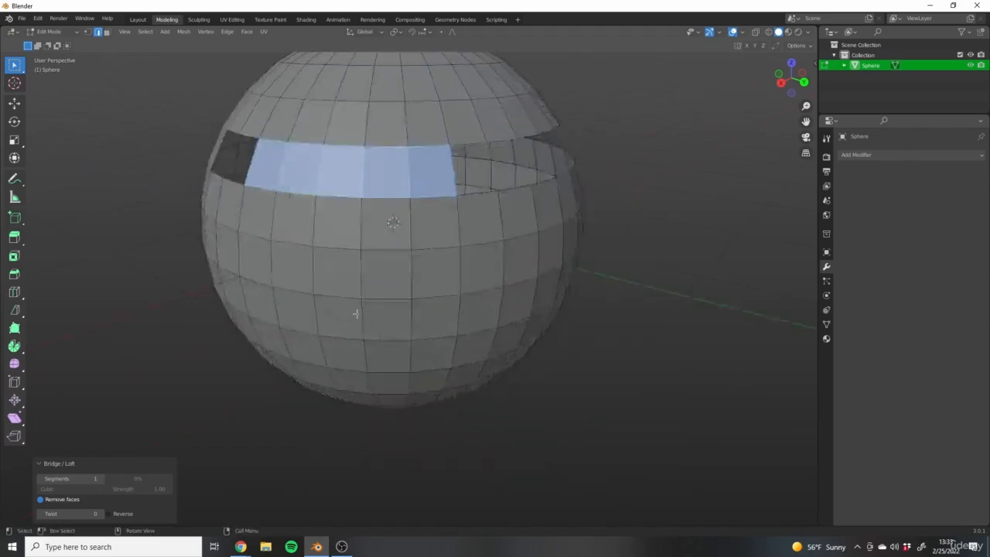
middle_click_drag(356, 314, 295, 312)
left_click(530, 185)
middle_click_drag(531, 188, 332, 230, "shift")
left_click(452, 217, "ctrl")
left_click(262, 319, "shift")
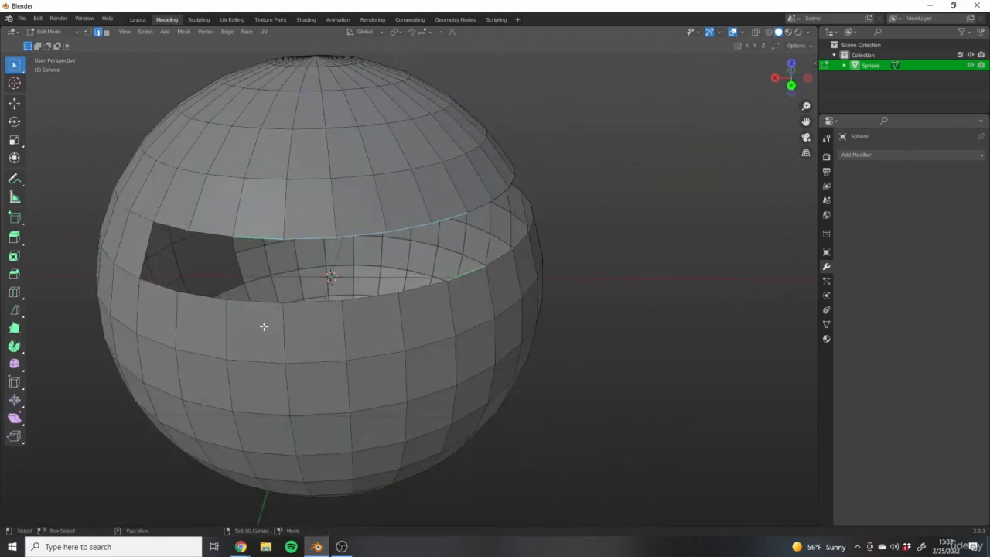
left_click(465, 278, "ctrl")
right_click(393, 318)
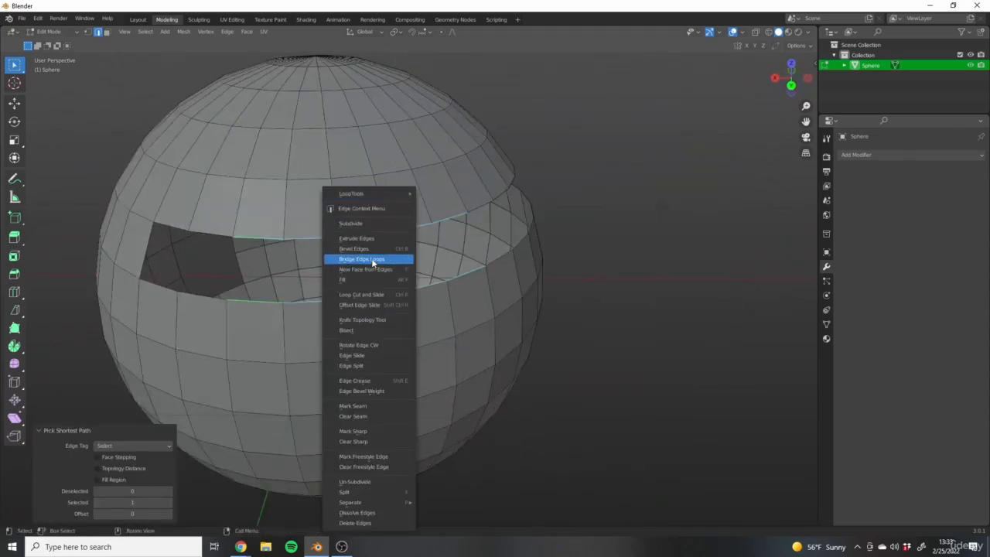
left_click(361, 259)
scroll(332, 276, "down", 4)
middle_click_drag(424, 338, 323, 296)
right_click(356, 185)
mouse_move(356, 186)
left_click(397, 185)
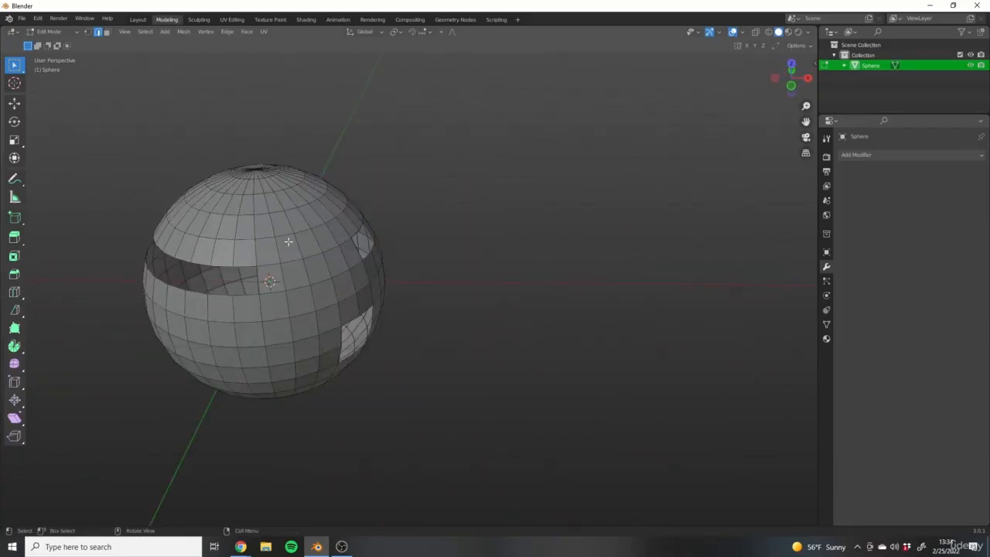
middle_click_drag(289, 242, 363, 254, "shift")
left_click(108, 33)
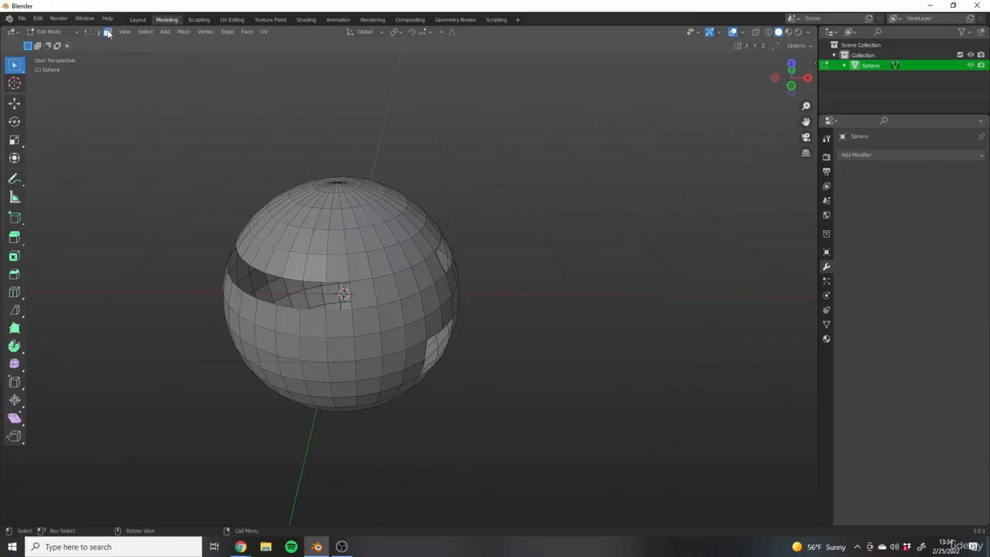
left_click(97, 32)
middle_click_drag(264, 340, 417, 258, "shift")
scroll(503, 266, "down", 1)
scroll(424, 324, "down", 2)
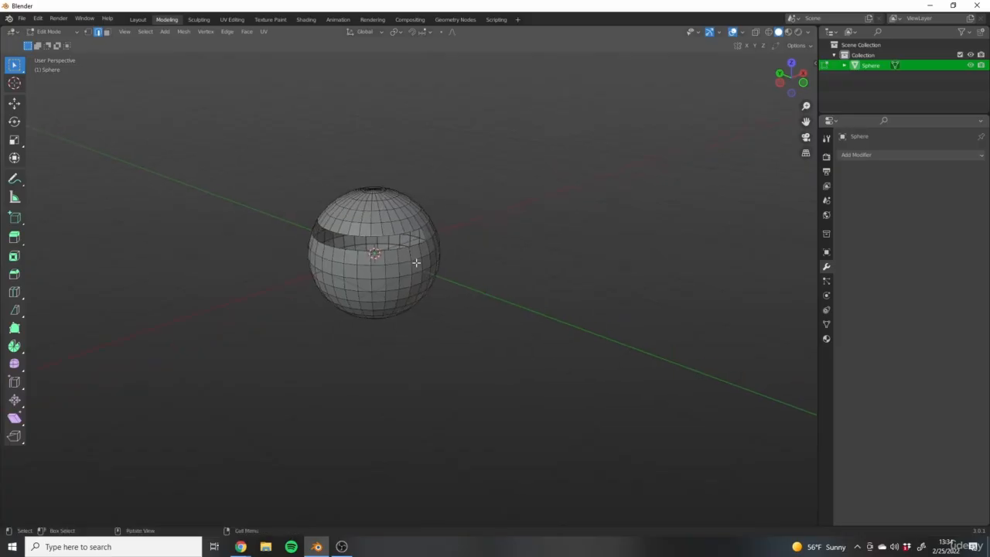
Undo the recent bridge operations and edge selections on the sphere
key("ctrl+z")
key("ctrl+z")
key("ctrl+z")
key("ctrl+z")
key("ctrl+z")
key("ctrl+z")
key("ctrl+z")
key("ctrl+z")
key("ctrl+z")
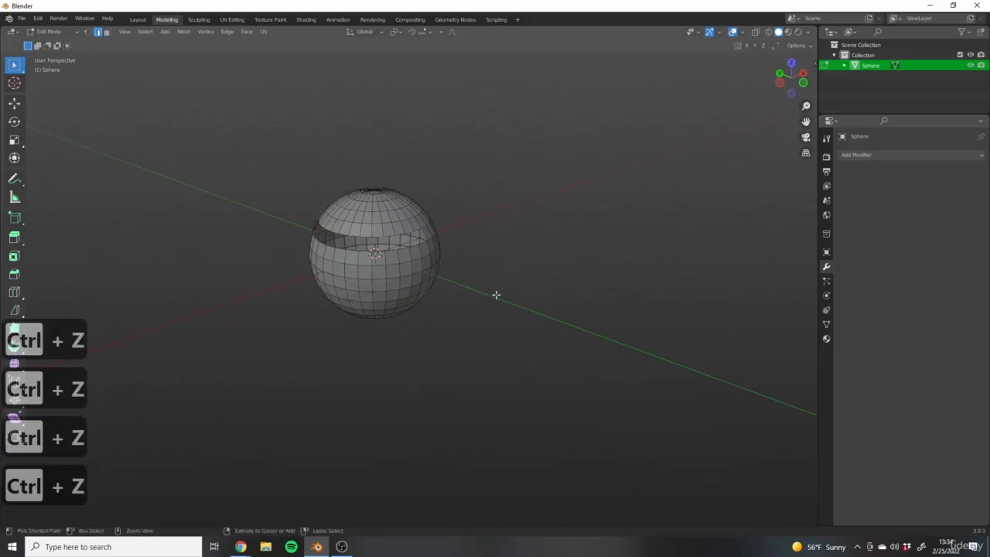
Delete the gapped sphere in Object Mode and add a new UV sphere
middle_click_drag(503, 296, 442, 282)
key("Tab")
middle_click_drag(442, 281, 417, 310, "shift")
key("x")
left_click(360, 311)
key("shift+a")
mouse_move(327, 274)
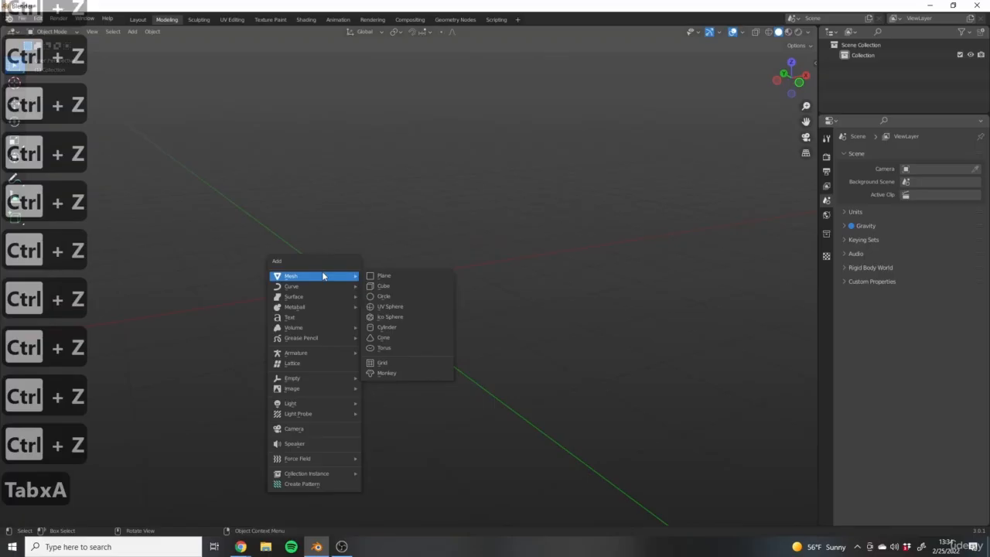
left_click(389, 307)
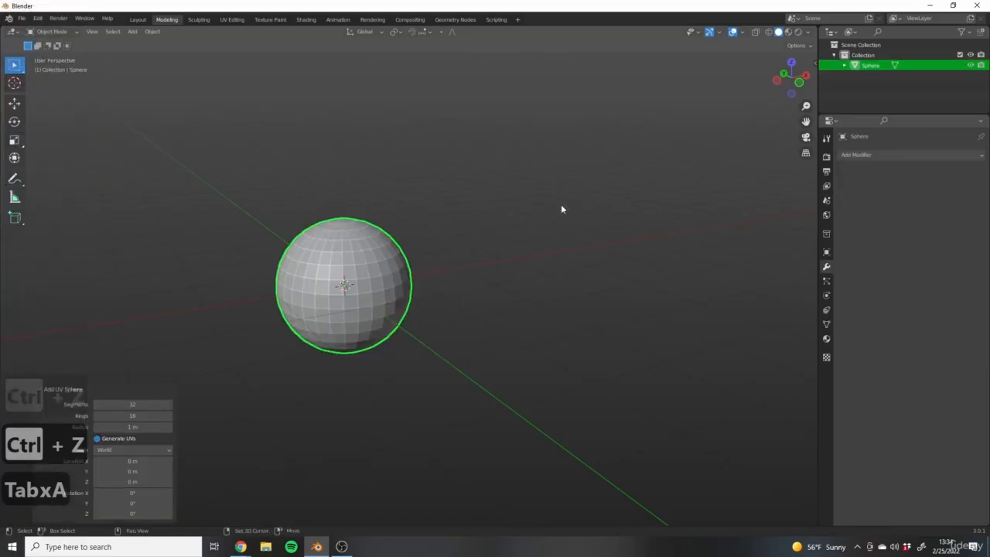
Enter Edit Mode on the new sphere, switch to vertex select mode and clear the selection
middle_click_drag(472, 224, 512, 245, "shift")
scroll(464, 274, "up", 3)
middle_click_drag(444, 285, 397, 243)
scroll(426, 243, "up", 2)
right_click(397, 243)
left_click(381, 239)
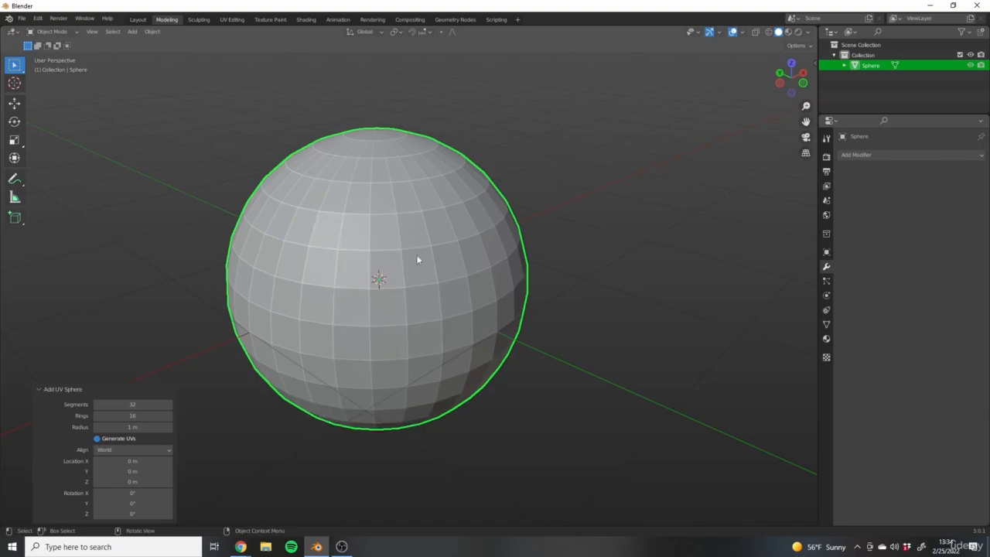
key("Tab")
right_click(371, 224)
mouse_move(377, 193)
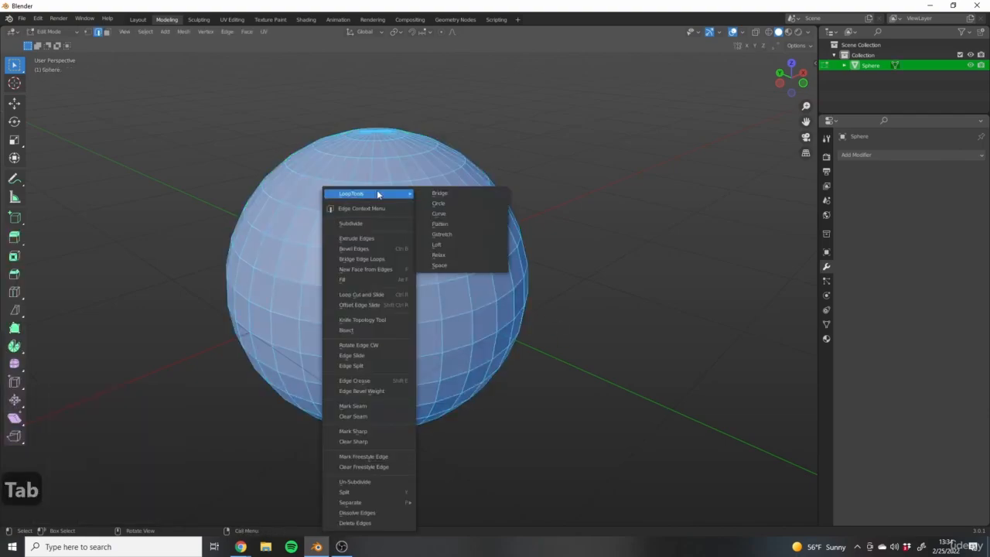
middle_click_drag(477, 247, 545, 286, "shift")
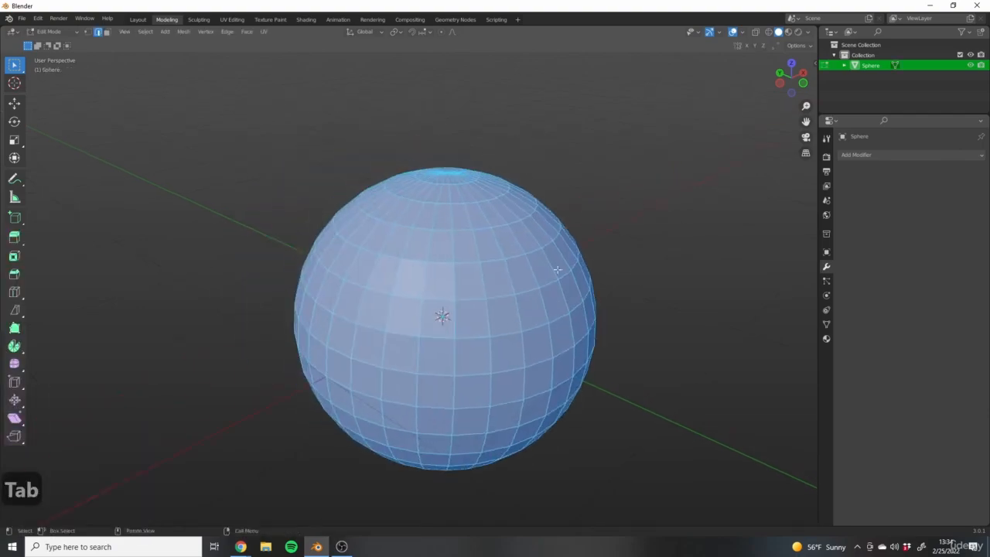
mouse_move(415, 193)
middle_mouse_down()
mouse_move(491, 247)
mouse_move(543, 246)
mouse_move(418, 208)
middle_mouse_up()
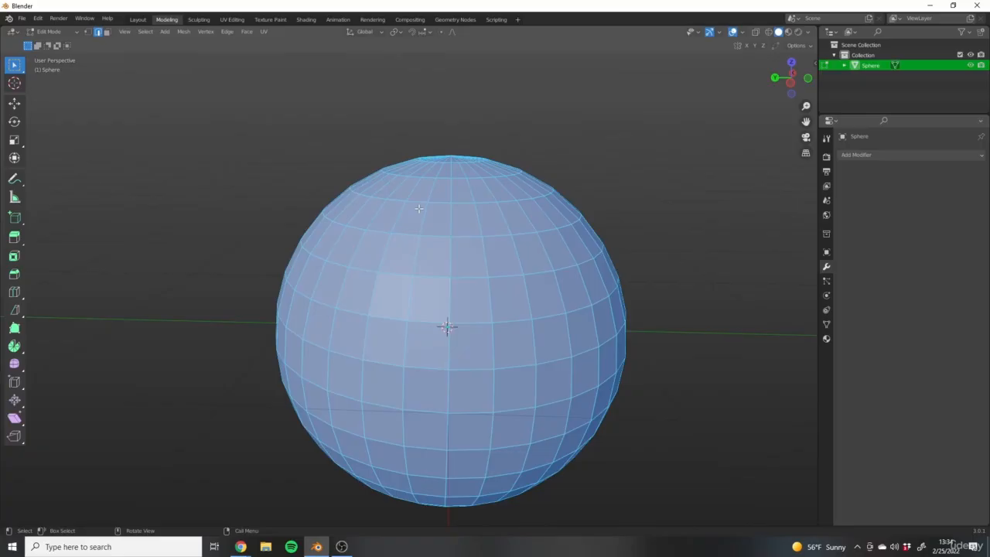
left_click(87, 32)
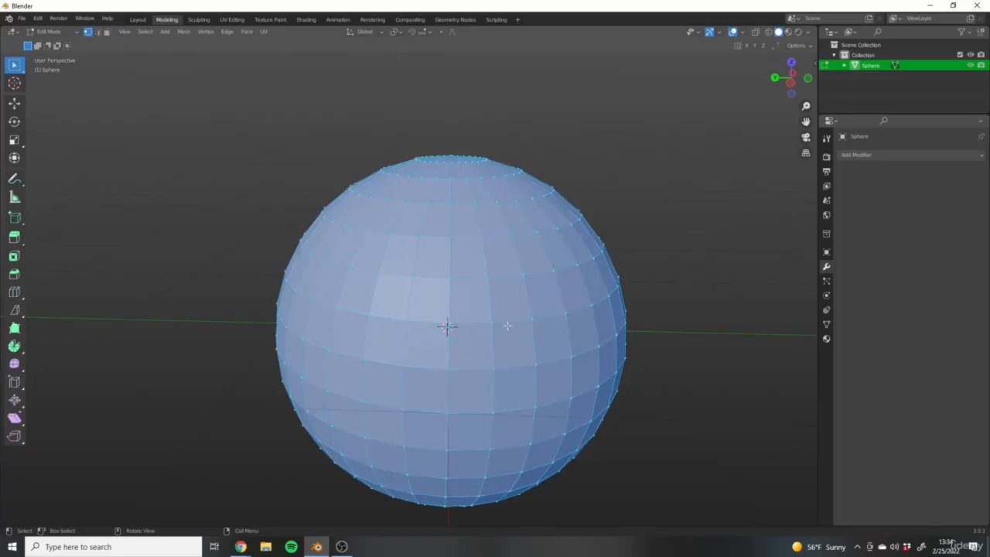
key("alt+a")
Apply LoopTools Circle to a single vertex on the front of the sphere, then undo it
scroll(526, 293, "up", 5)
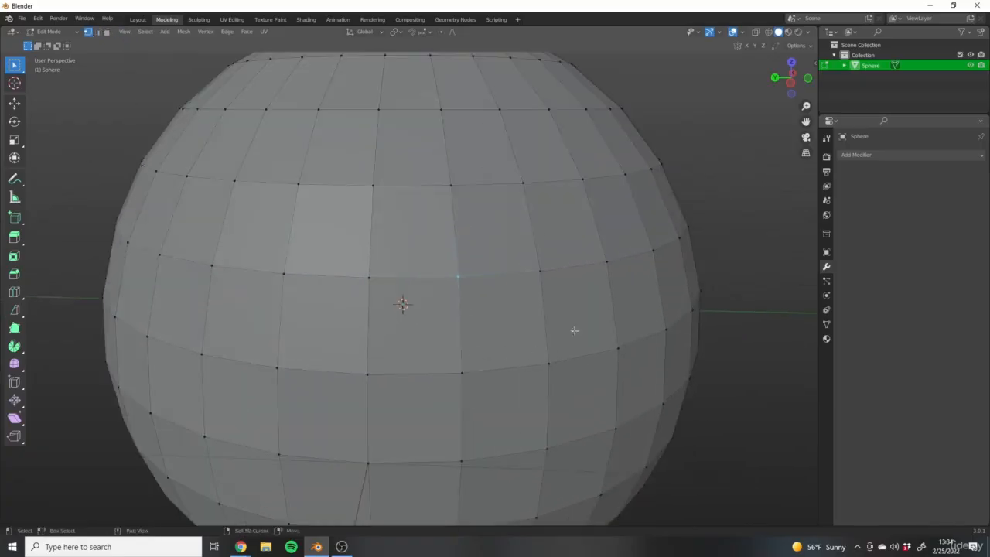
right_click(506, 338)
mouse_move(474, 319)
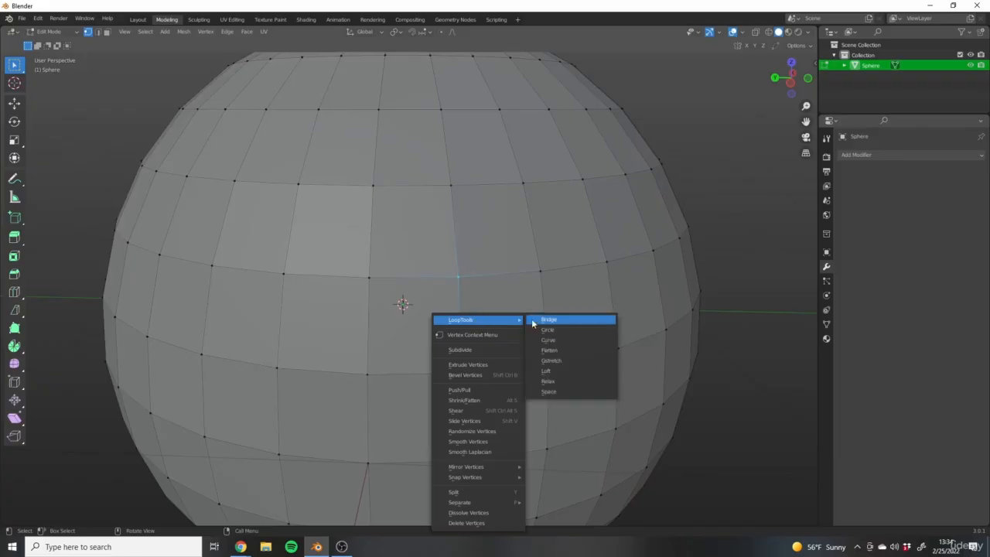
left_click(558, 330)
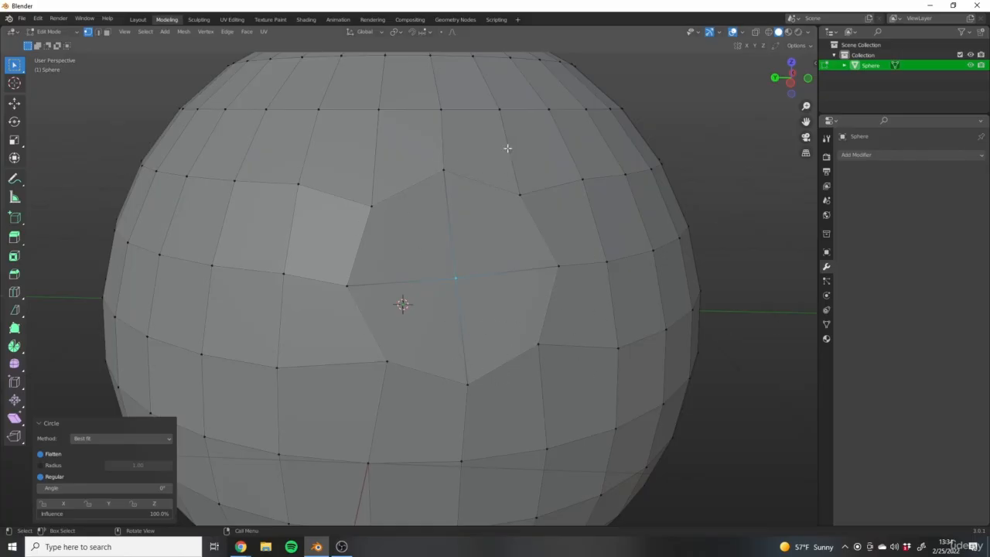
scroll(481, 303, "down", 3)
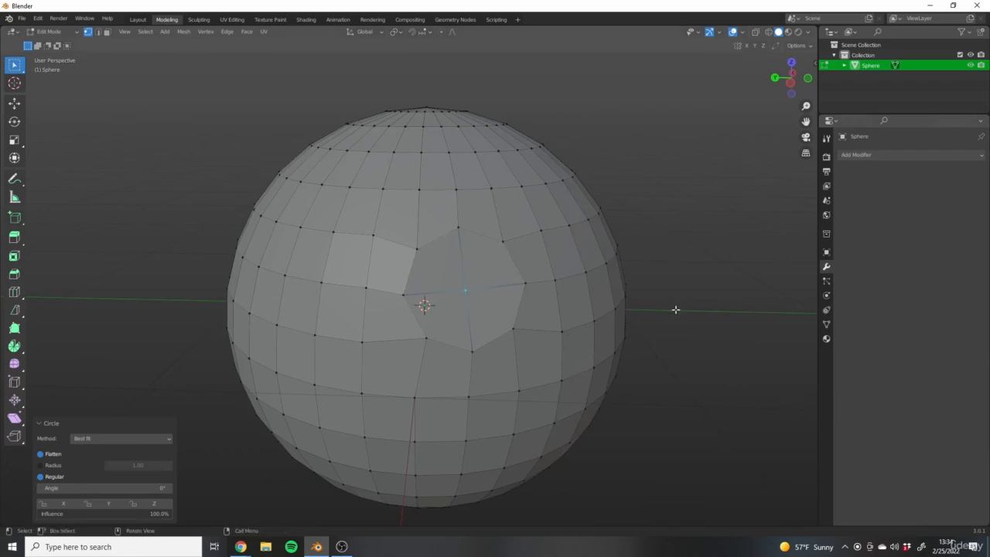
key("ctrl+z")
Select the whole sphere mesh and scale it along X to about 0.654
scroll(584, 288, "down", 3)
middle_click_drag(583, 288, 597, 368)
key("a")
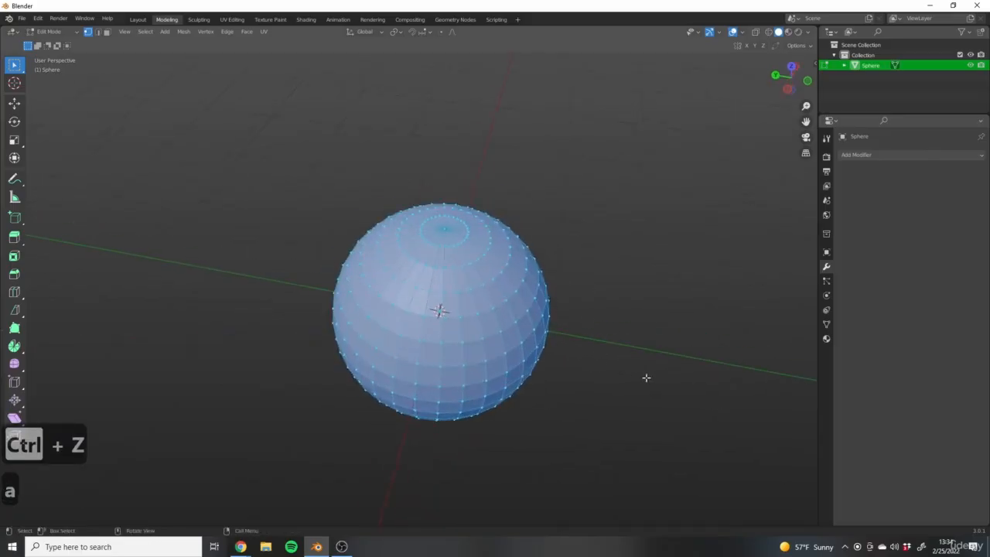
key("s")
key("x")
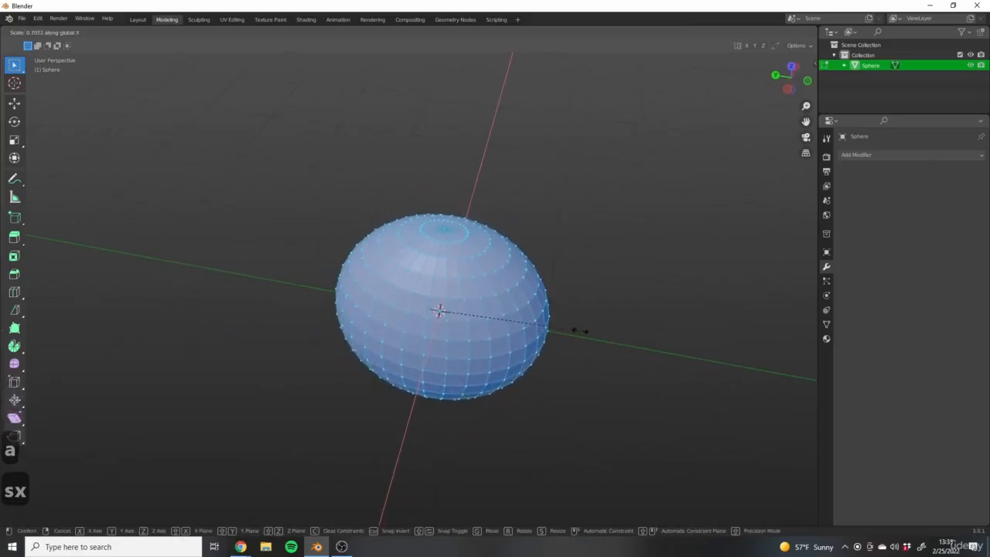
left_click(572, 323)
Select the horizontal vertex loop around the squashed sphere's middle and reshape it with LoopTools Circle
middle_click_drag(573, 323, 365, 261)
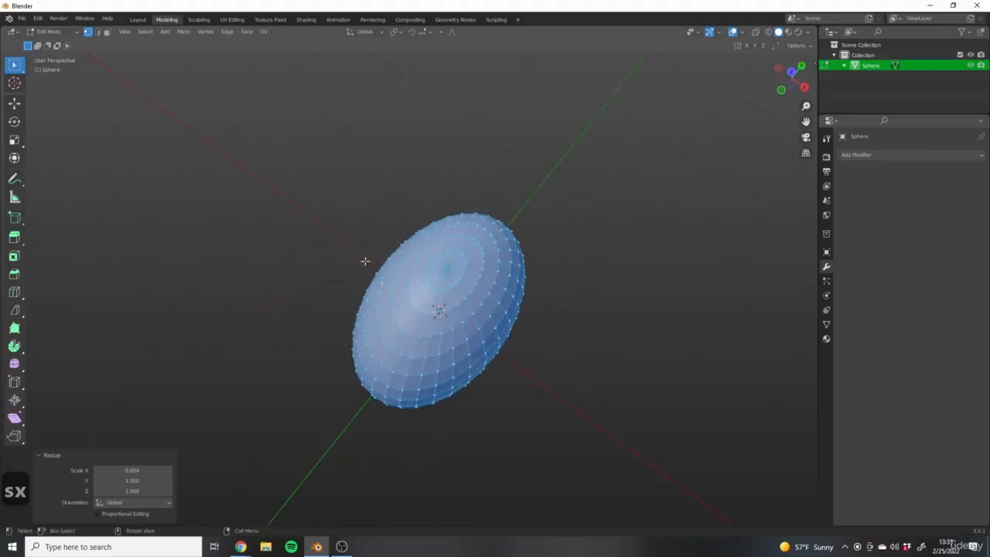
scroll(411, 336, "up", 3)
middle_click_drag(647, 491, 508, 312, "shift")
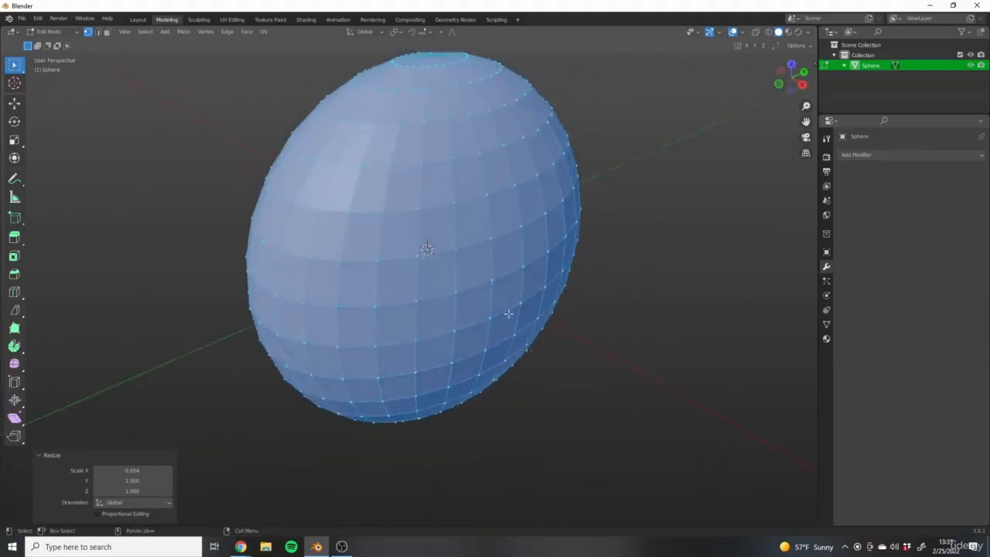
middle_click_drag(424, 296, 428, 334, "shift")
left_click(431, 298, "alt")
scroll(418, 259, "down", 2)
middle_click_drag(410, 254, 513, 411)
right_click(615, 347)
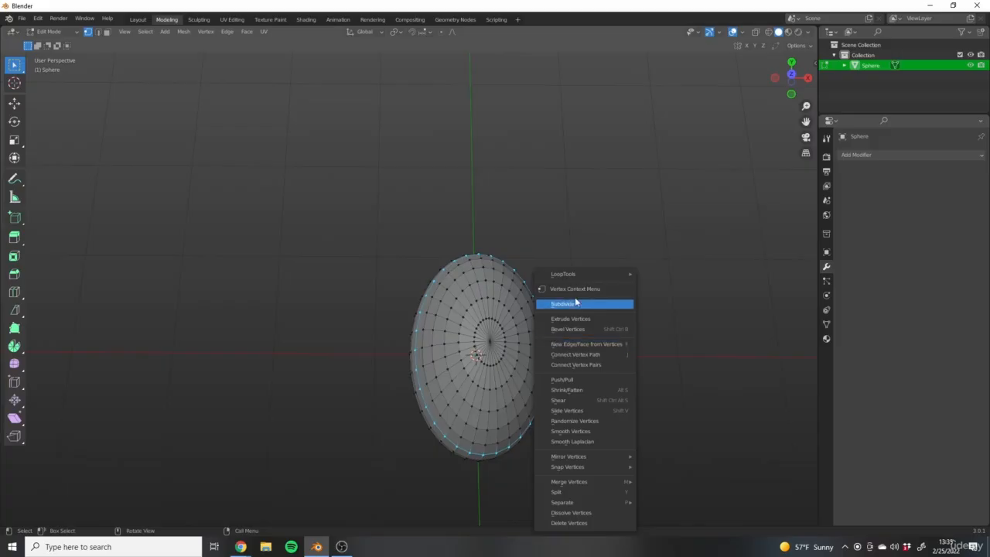
mouse_move(565, 275)
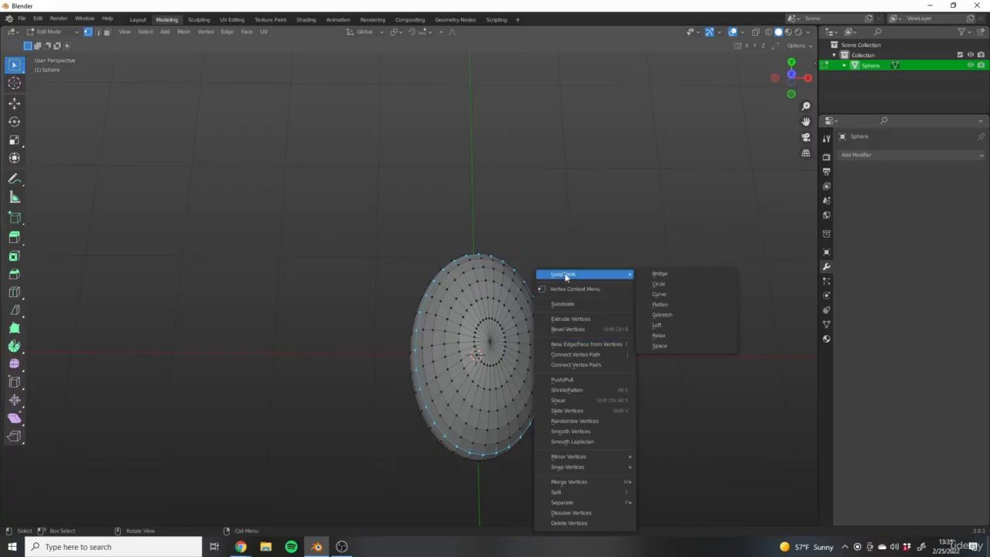
left_click(658, 284)
middle_click_drag(667, 285, 581, 447)
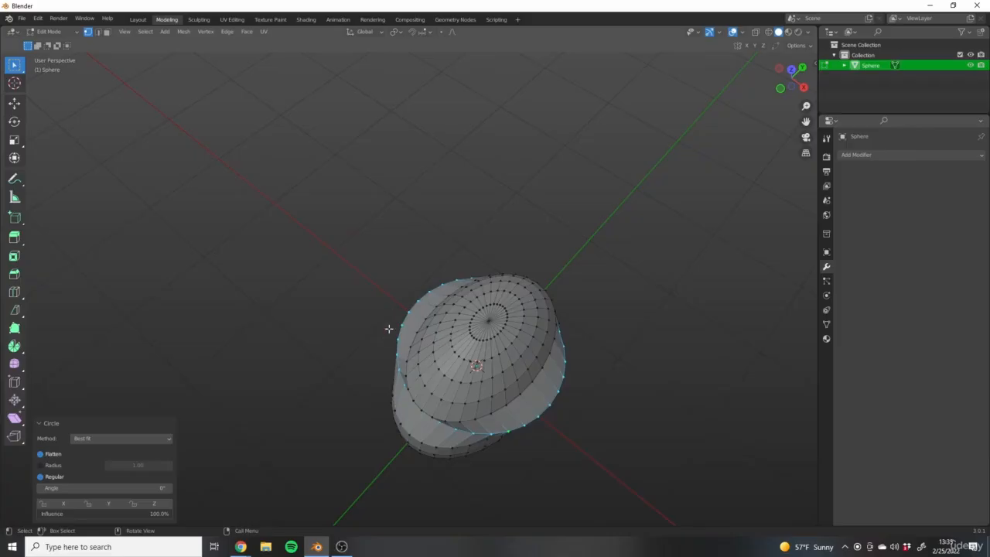
middle_click_drag(427, 405, 518, 408)
View the reshaped mesh in Object Mode, then undo the circle operation and the loop selection
key("Tab")
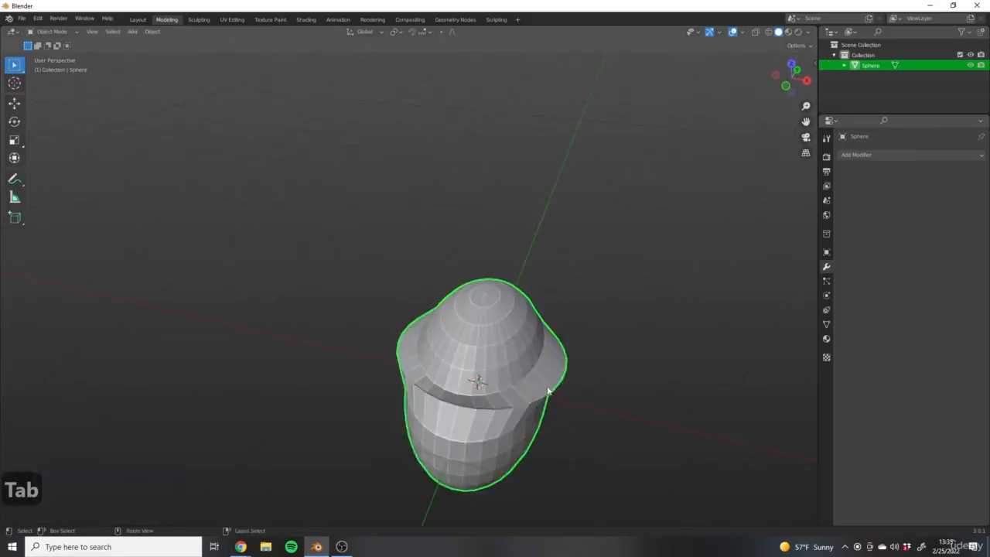
key("ctrl+z")
key("ctrl+z")
key("ctrl+z")
Try to apply LoopTools Circle to the squashed sphere with all its vertices selected
right_click(630, 359)
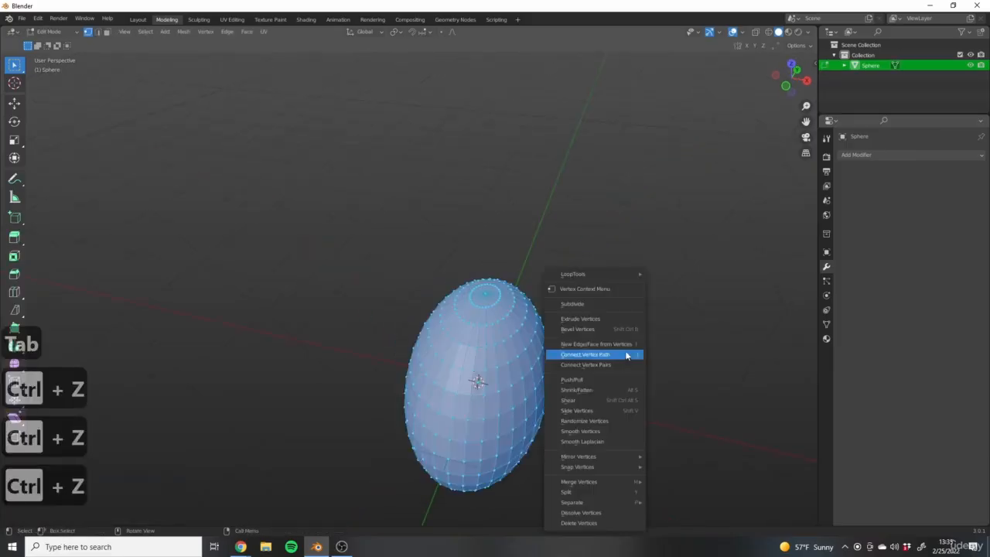
mouse_move(601, 274)
left_click(665, 283)
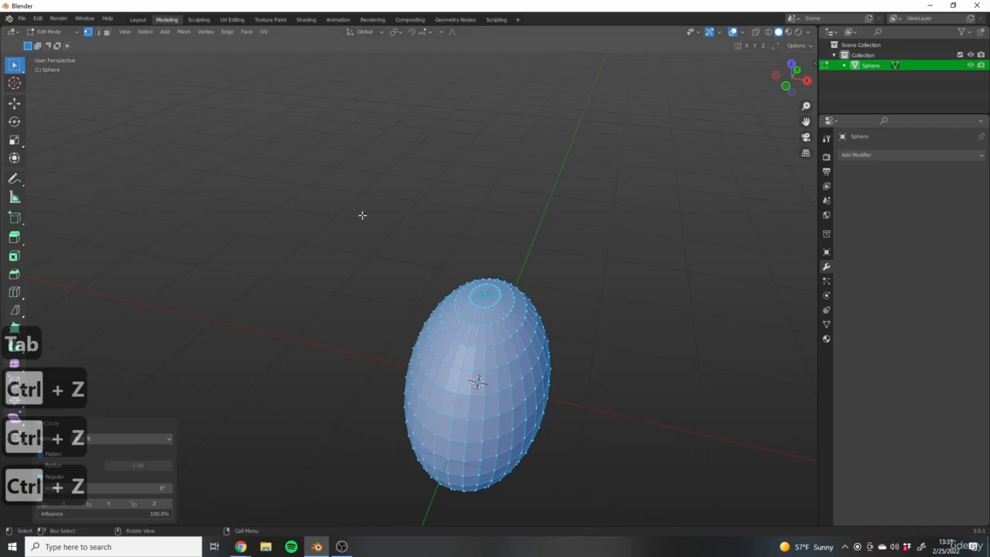
middle_click_drag(362, 215, 303, 143, "shift")
scroll(302, 215, "up", 2)
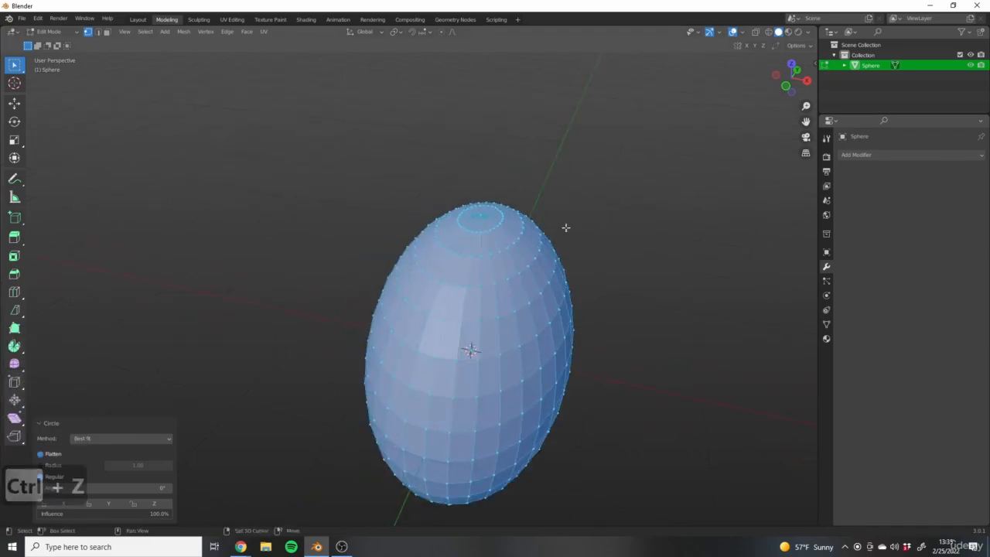
middle_click_drag(565, 227, 530, 220, "shift")
right_click(610, 223, "shift")
scroll(454, 334, "up", 2)
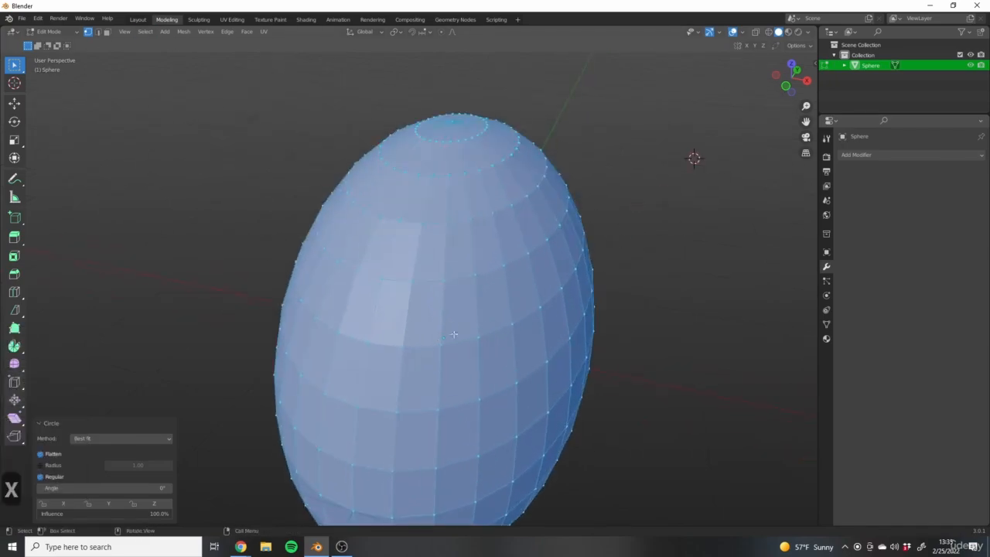
scroll(603, 280, "down", 2)
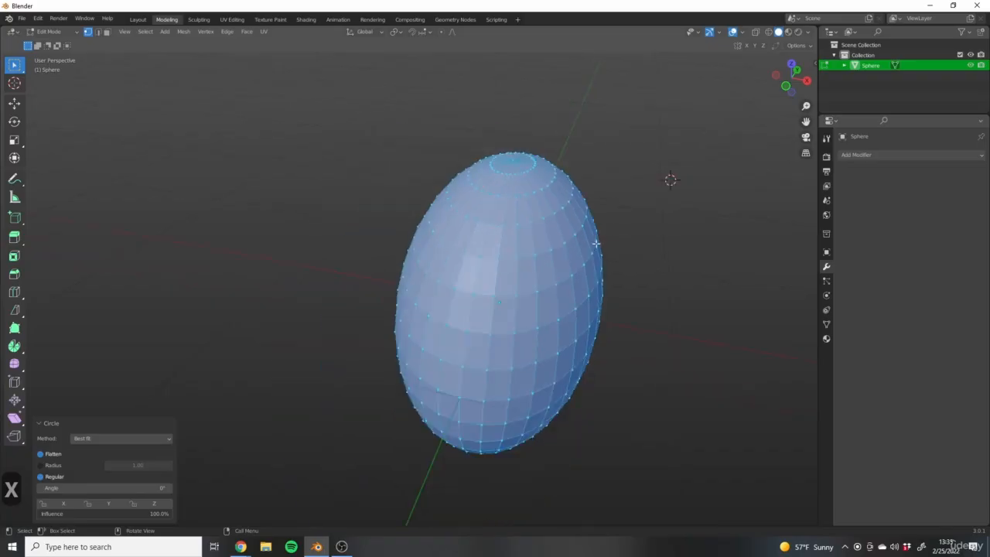
Reset the 3D cursor to the world origin, switch to edge select mode and clear the selection
key("shift+c")
left_click(97, 33)
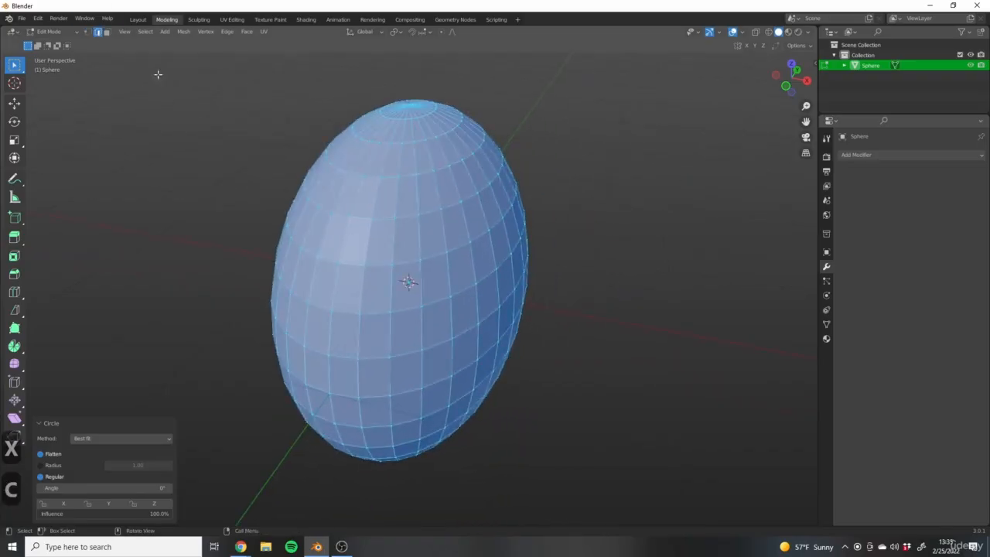
middle_click_drag(422, 238, 403, 244, "shift")
scroll(476, 351, "up", 1)
middle_click_drag(477, 352, 455, 254, "shift")
scroll(449, 296, "down", 1)
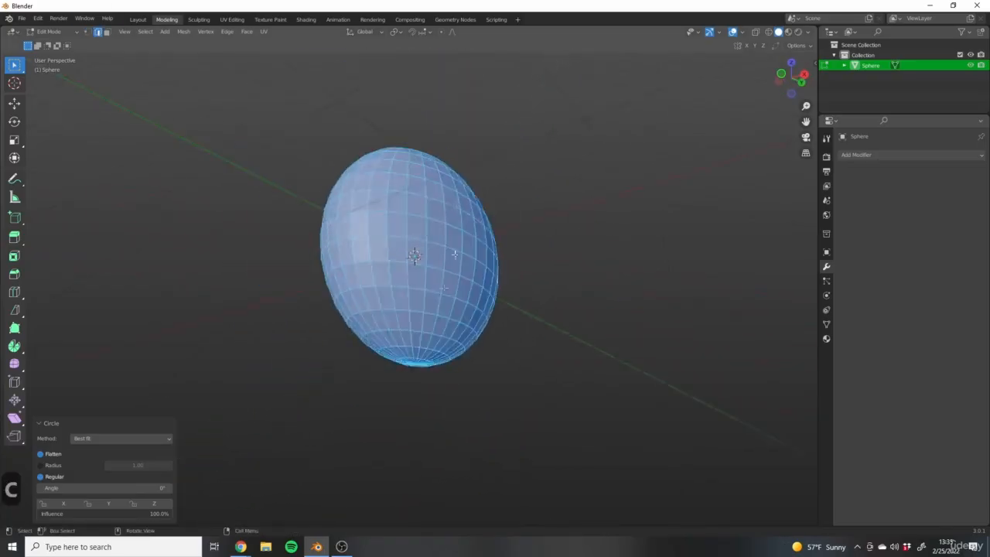
scroll(416, 347, "up", 3)
key("alt+a")
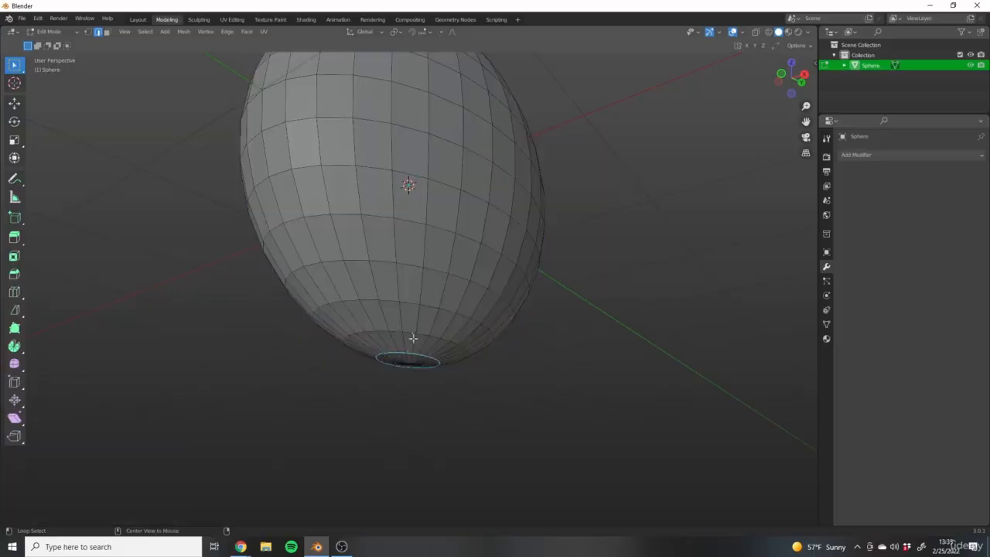
Select the horizontal edge loops from the bottom pole up to the middle of the squashed sphere
left_click(412, 333, "alt")
left_click(413, 301, "alt+shift")
left_click(410, 264, "alt+shift")
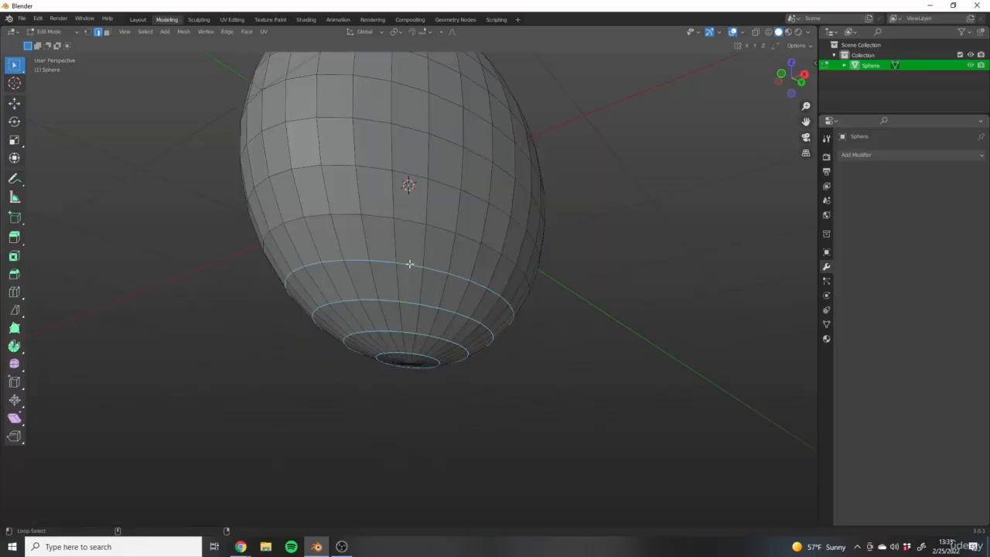
left_click(400, 225, "alt+shift")
left_click(408, 179, "alt+shift")
left_click(407, 123, "alt+shift")
middle_click_drag(444, 199, 413, 357, "shift")
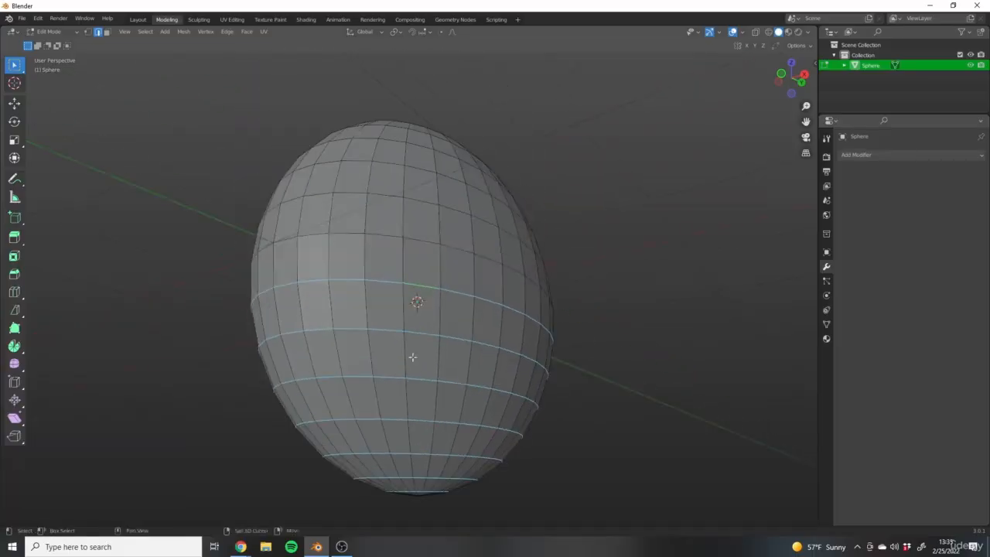
Add the remaining horizontal edge loops above the middle, up to the top pole, to the selection
left_click(422, 238, "alt+shift")
left_click(429, 194, "alt+shift")
left_click(420, 166, "alt+shift")
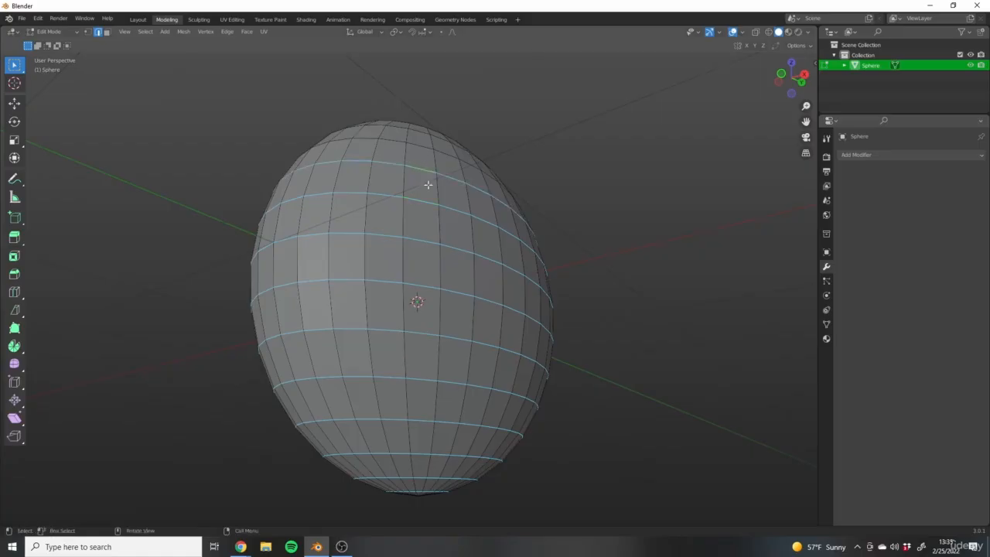
middle_click_drag(427, 185, 420, 237)
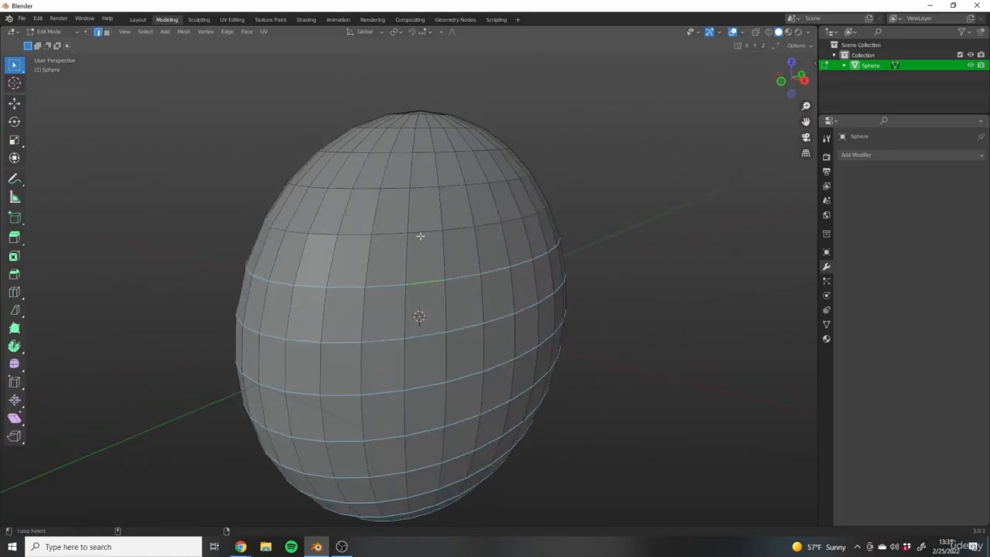
left_click(424, 149, "alt+shift")
left_click(422, 130, "alt+shift")
middle_click_drag(436, 155, 403, 283)
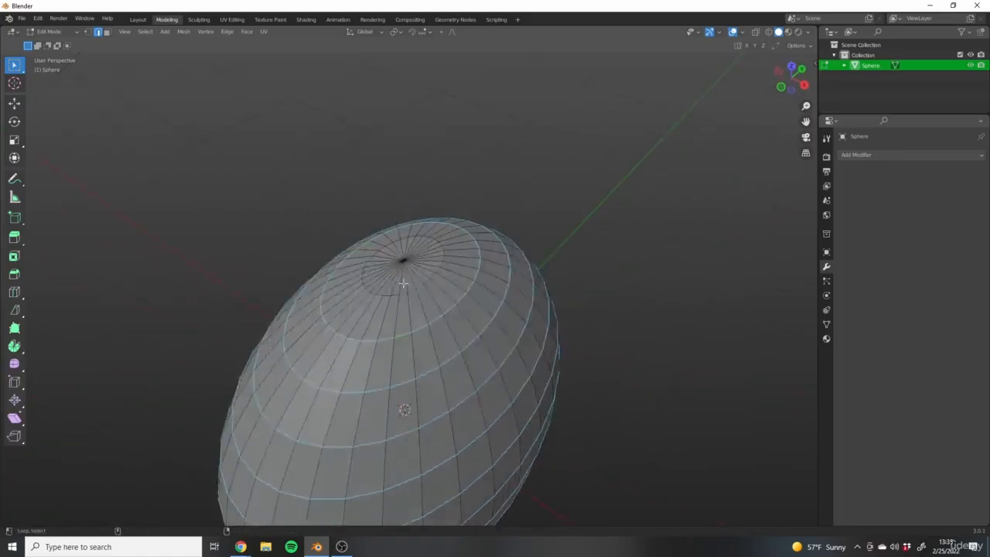
left_click(410, 291, "alt+shift")
Reshape all the selected horizontal edge loops with LoopTools Circle
scroll(575, 342, "down", 4)
middle_click_drag(574, 343, 557, 244, "shift")
middle_click_drag(526, 310, 453, 256)
right_click(461, 207)
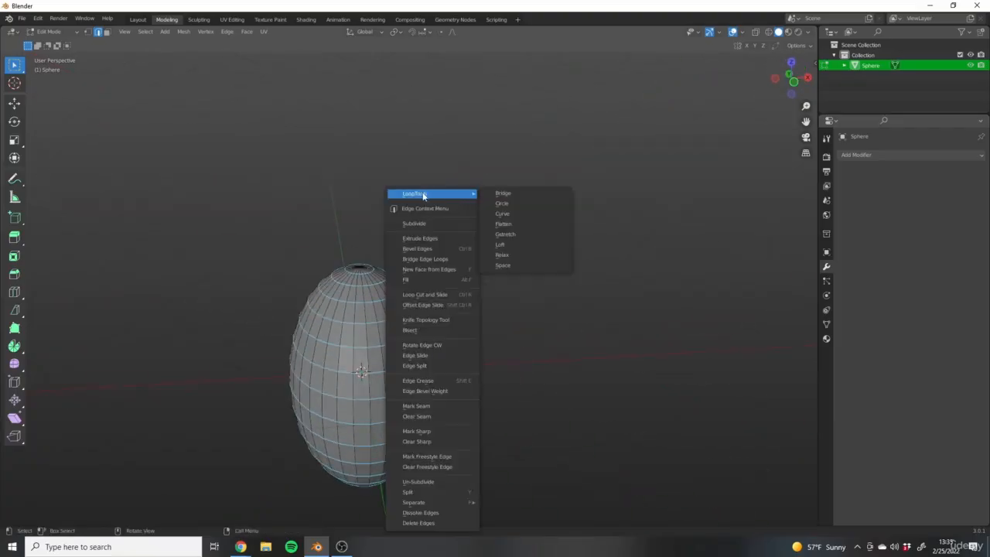
left_click(510, 206)
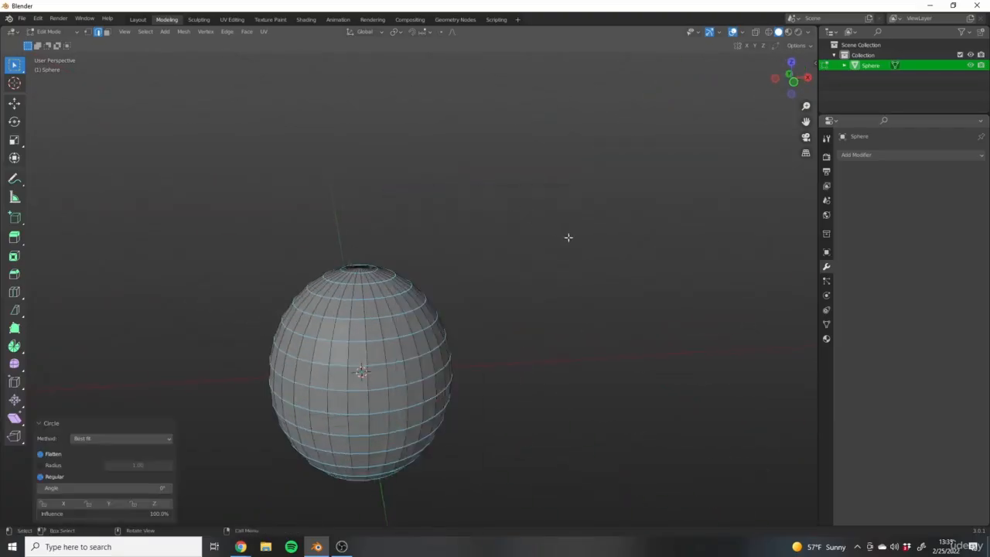
Examine the reshaped sphere in Object Mode, then return to Edit Mode and check its loops
middle_click_drag(568, 237, 504, 393)
scroll(499, 423, "up", 3)
scroll(475, 389, "down", 1)
key("Tab")
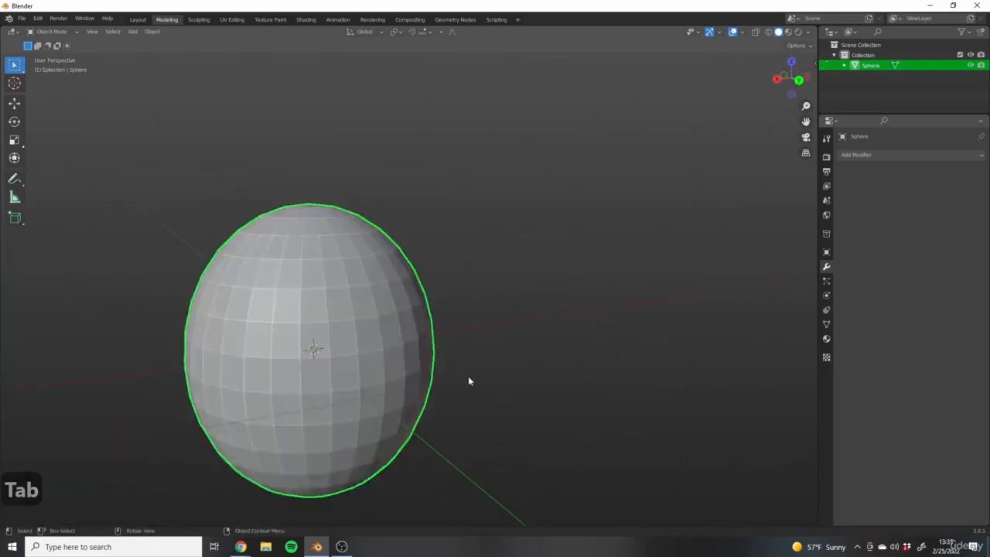
scroll(456, 383, "down", 3)
scroll(429, 393, "up", 3)
key("Tab")
middle_click_drag(422, 245, 513, 271, "shift")
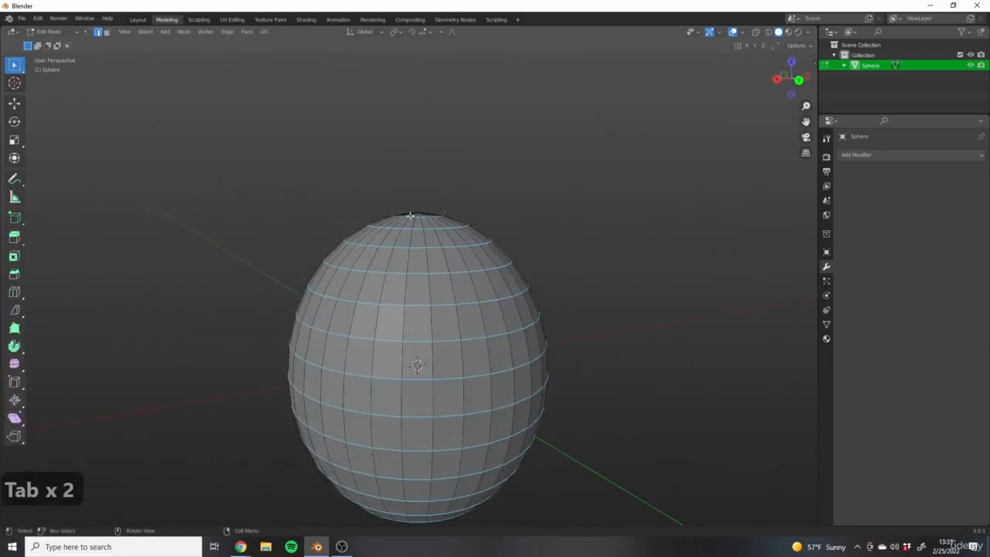
middle_click_drag(434, 363, 439, 304, "shift")
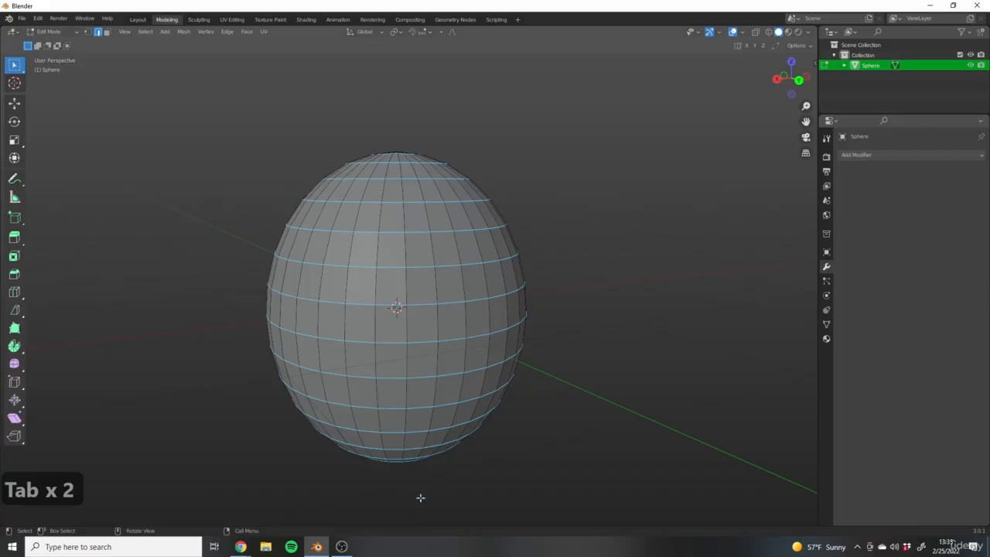
left_click(396, 247, "alt")
middle_click_drag(487, 384, 327, 379)
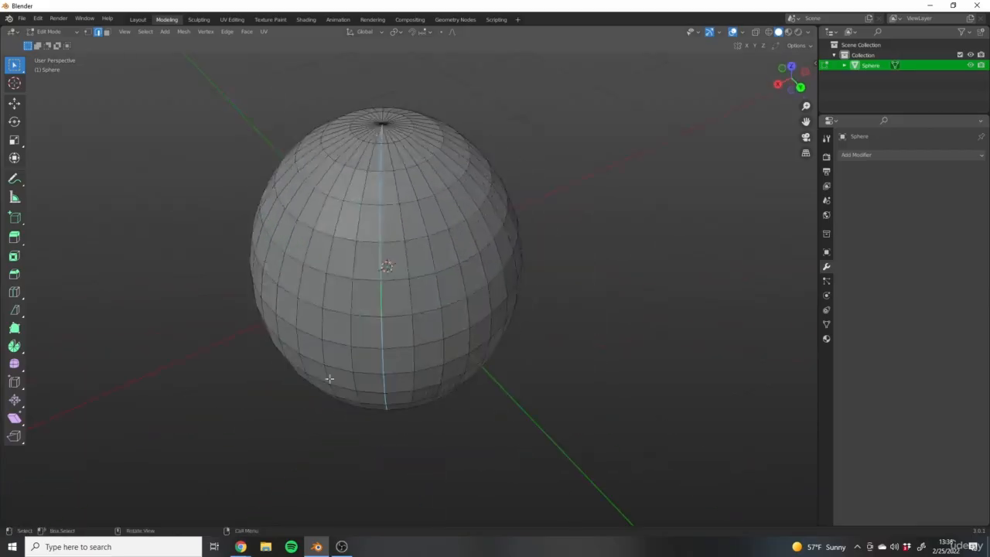
key("ctrl+z")
middle_click_drag(457, 393, 404, 312)
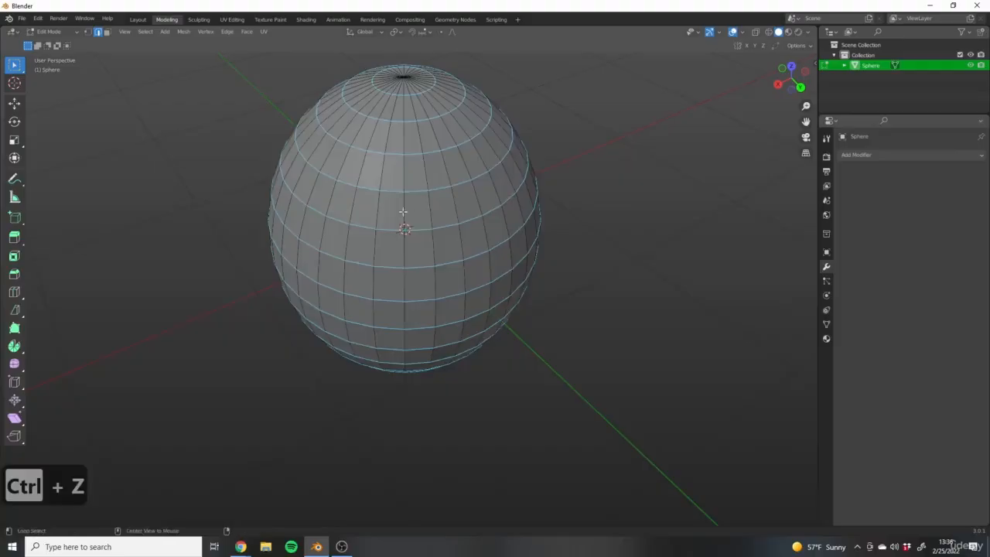
Select a vertical edge loop and the one opposite it to form a ring through the poles
left_click(410, 249, "alt")
mouse_move(409, 249)
middle_mouse_down()
mouse_move(418, 255)
mouse_move(420, 235)
middle_mouse_up()
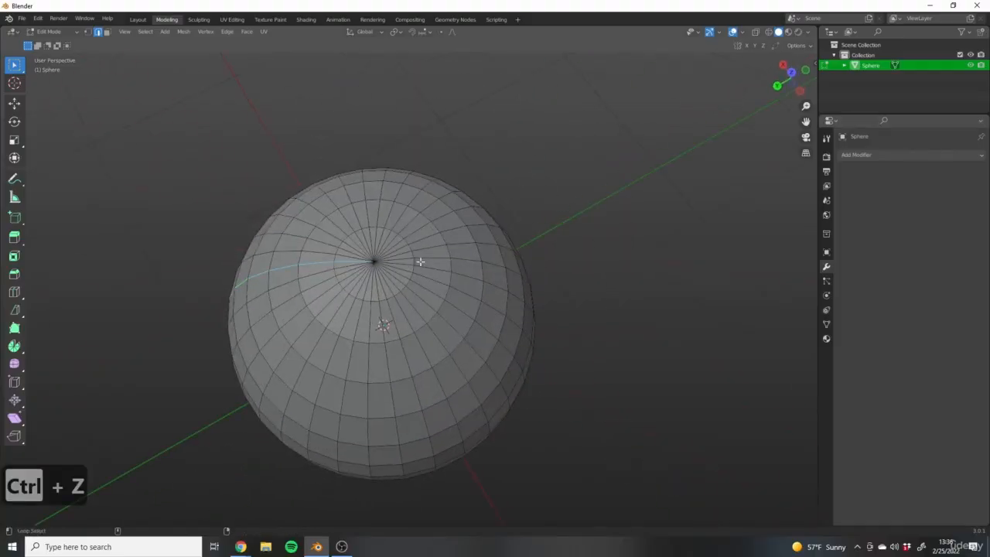
left_click(468, 280, "alt+shift")
middle_click_drag(468, 280, 301, 345)
Try LoopTools Circle on the ring of two opposite vertical loops, then undo it
right_click(479, 295)
mouse_move(487, 193)
left_click(558, 206)
key("ctrl+z")
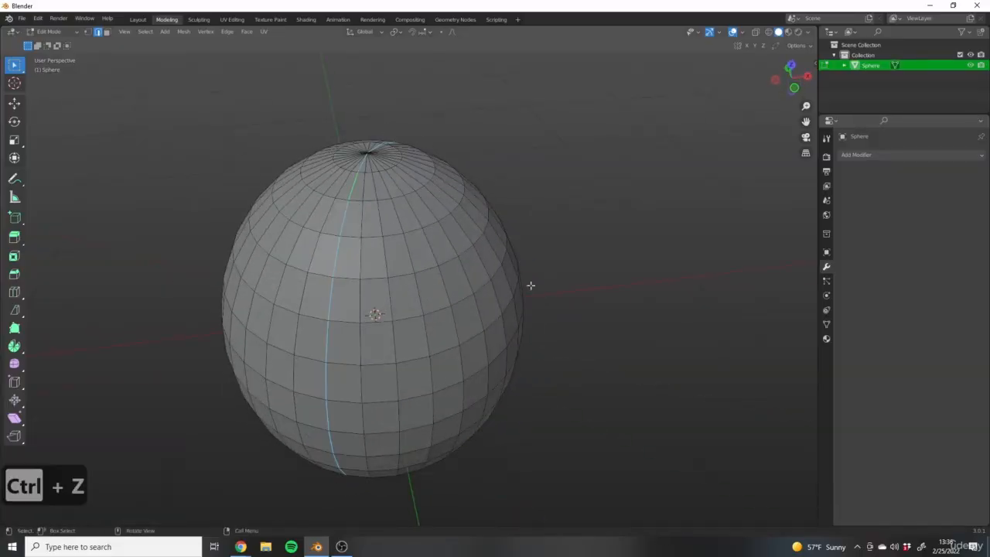
Add the vertical edge loops on one half of the sphere to the selection, from front to back
left_click(377, 219, "alt+shift")
left_click(387, 220, "alt+shift")
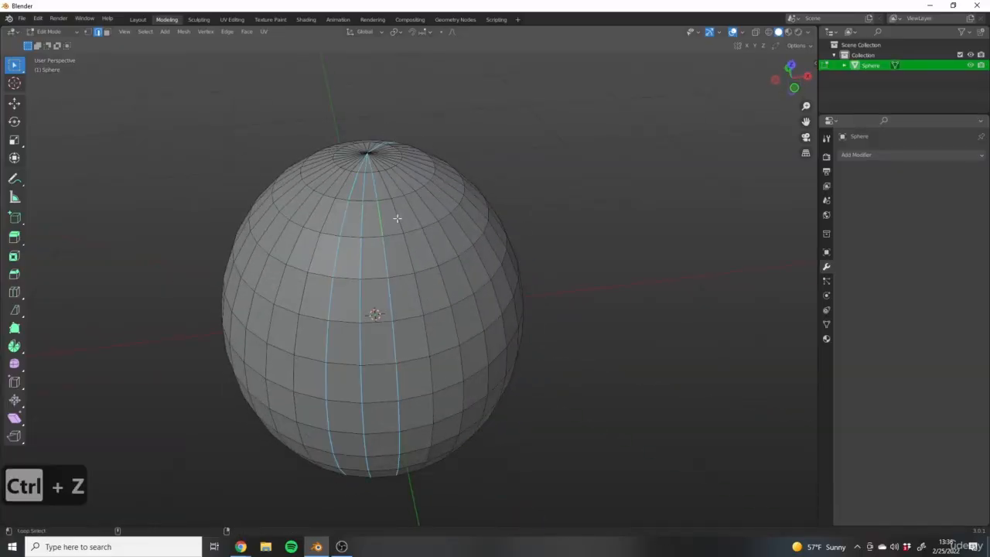
left_click(408, 218, "alt+shift")
middle_click_drag(443, 202, 457, 303)
left_click(429, 257, "alt+shift")
left_click(442, 255, "alt+shift")
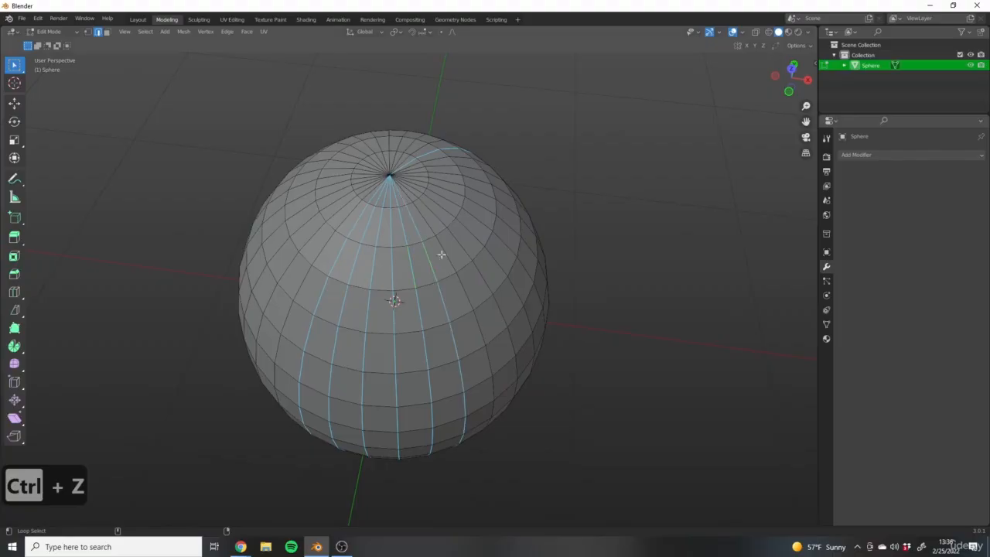
left_click(455, 241, "alt+shift")
left_click(466, 232, "alt+shift")
left_click(476, 219, "alt+shift")
left_click(478, 207, "alt+shift")
left_click(479, 193, "alt+shift")
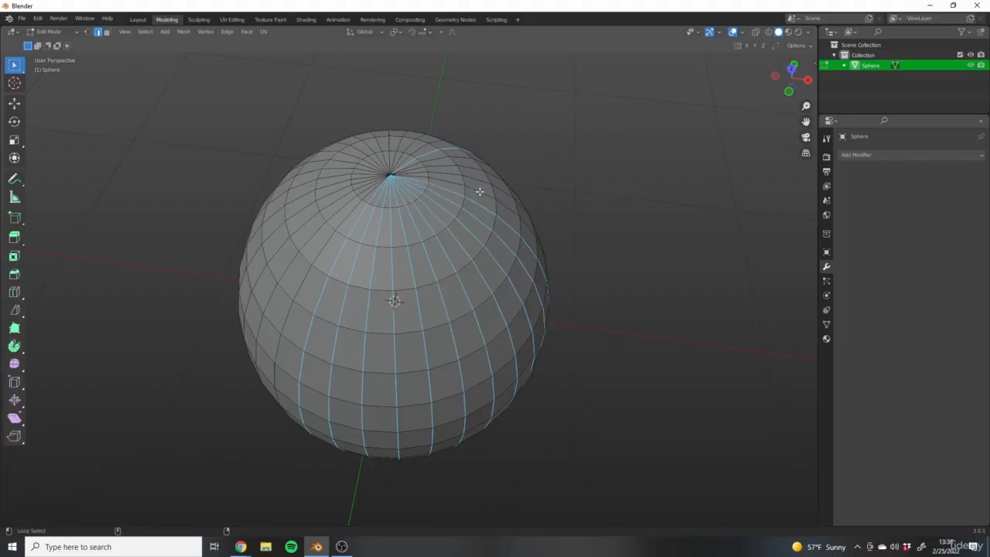
left_click(480, 181, "alt+shift")
left_click(471, 168, "alt+shift")
left_click(456, 157, "alt+shift")
Add the vertical edge loops on the other half of the sphere, closing the selection around the top pole
left_click(394, 133, "alt+shift")
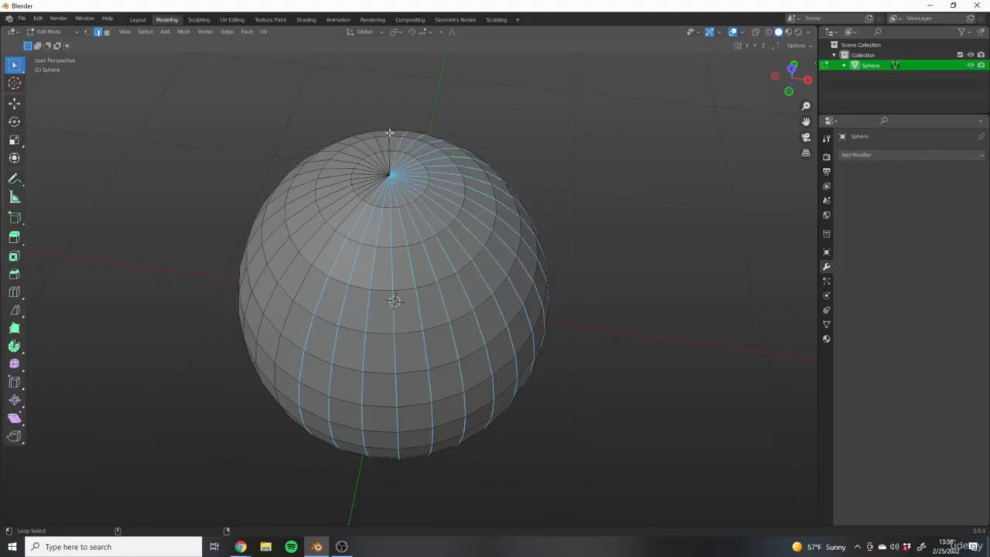
left_click(362, 147, "alt+shift")
left_click(356, 153, "alt+shift")
left_click(346, 161, "alt+shift")
left_click(338, 167, "alt+shift")
left_click(334, 175, "alt+shift")
left_click(332, 183, "alt+shift")
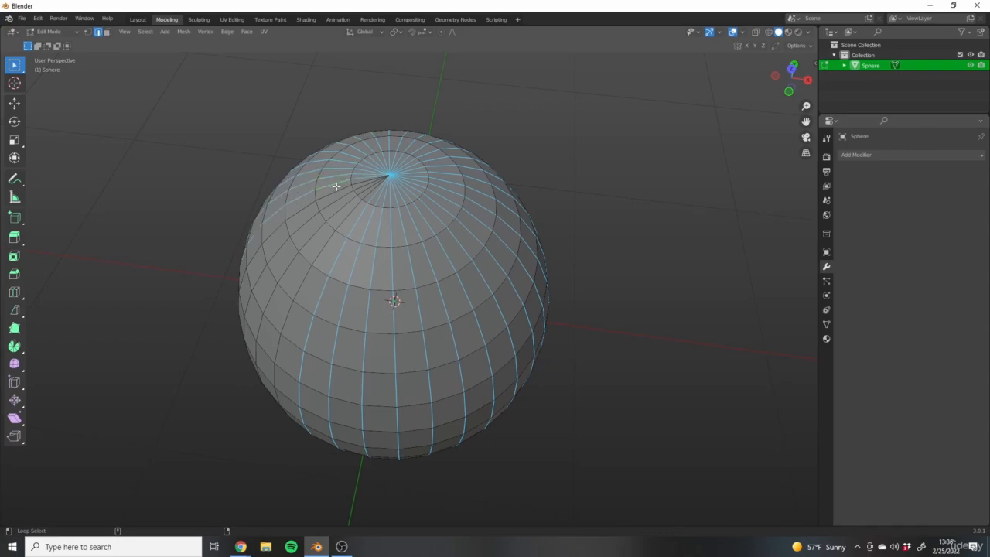
left_click(337, 197, "alt+shift")
left_click(338, 202, "alt+shift")
left_click(343, 209, "alt+shift")
left_click(348, 215, "alt+shift")
Try LoopTools Circle on all the selected vertical edge loops, view the mesh and undo the operation
right_click(493, 221)
mouse_move(474, 194)
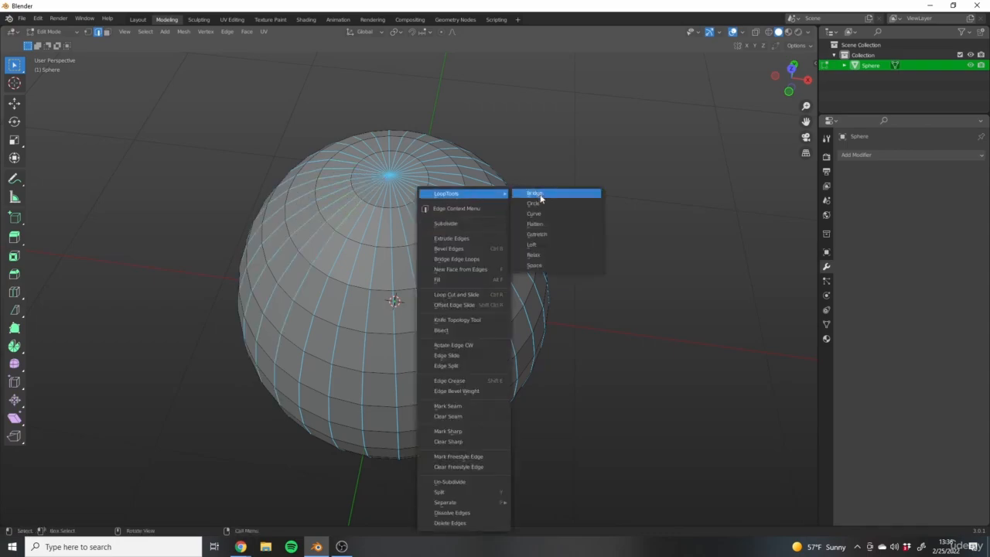
left_click(540, 202)
scroll(541, 218, "down", 5)
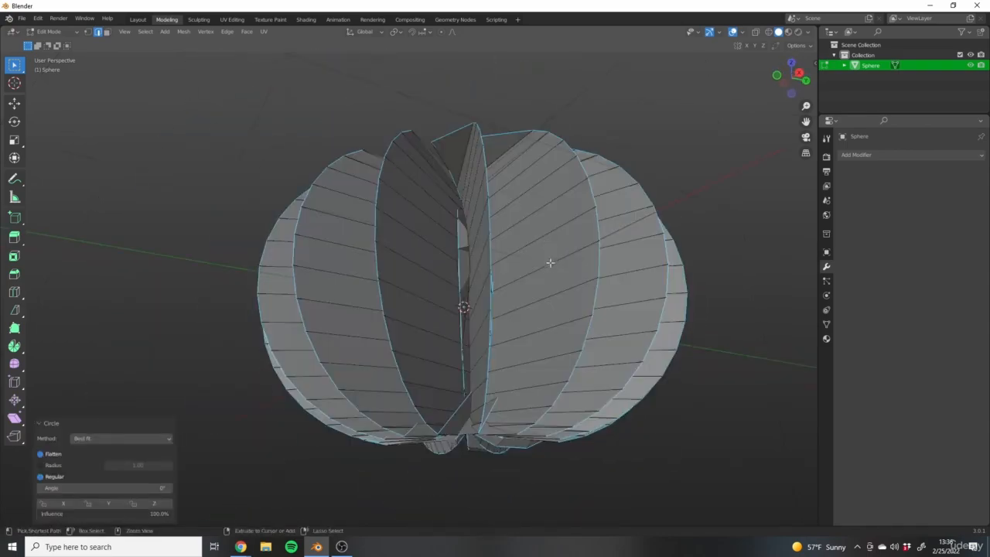
key("ctrl+z")
middle_click_drag(518, 316, 537, 301)
scroll(536, 301, "up", 3)
Undo the added vertical loop selections until only the single ring through the poles is selected
key("ctrl+z")
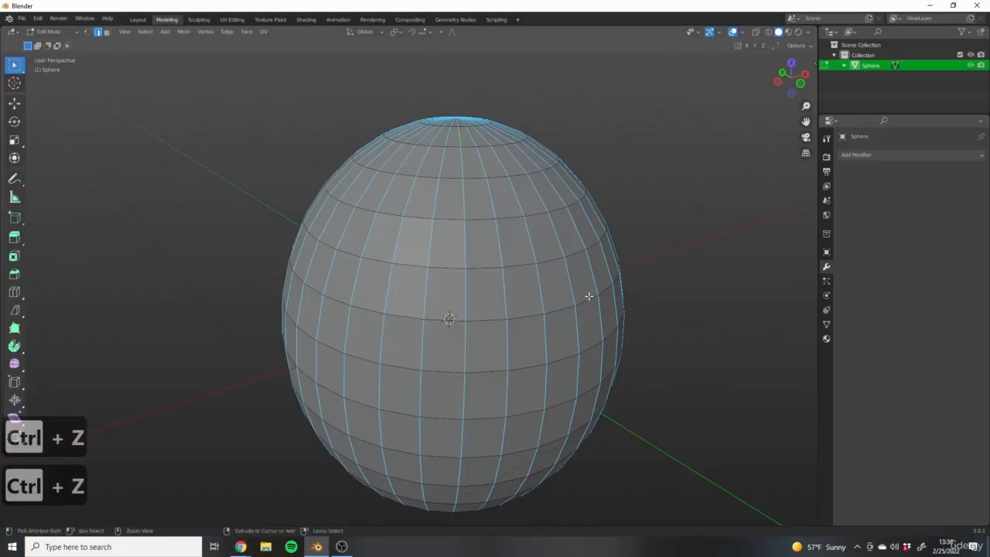
key("ctrl+z")
key("ctrl+z")
key("ctrl+z")
key("ctrl+z")
key("ctrl+z")
key("ctrl+z")
key("ctrl+z")
key("ctrl+z")
key("ctrl+z")
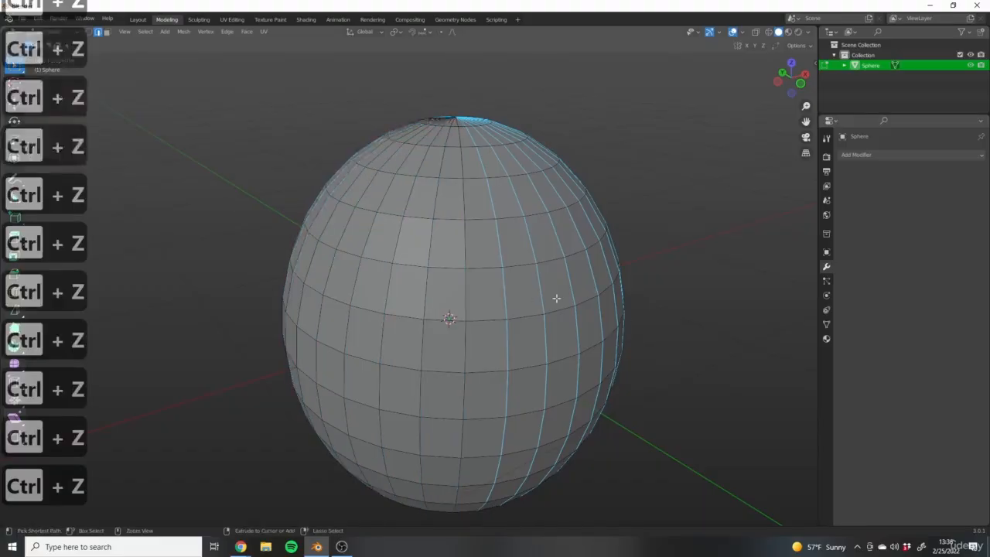
middle_click_drag(470, 212, 482, 201)
scroll(483, 202, "up", 5)
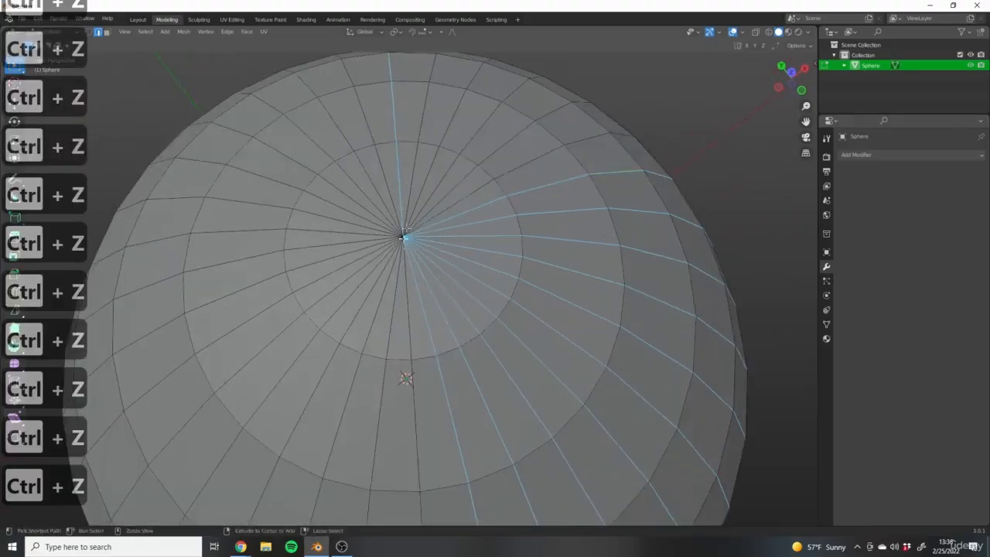
key("ctrl+z")
key("ctrl+z")
key("ctrl+z")
key("ctrl+z")
key("ctrl+z")
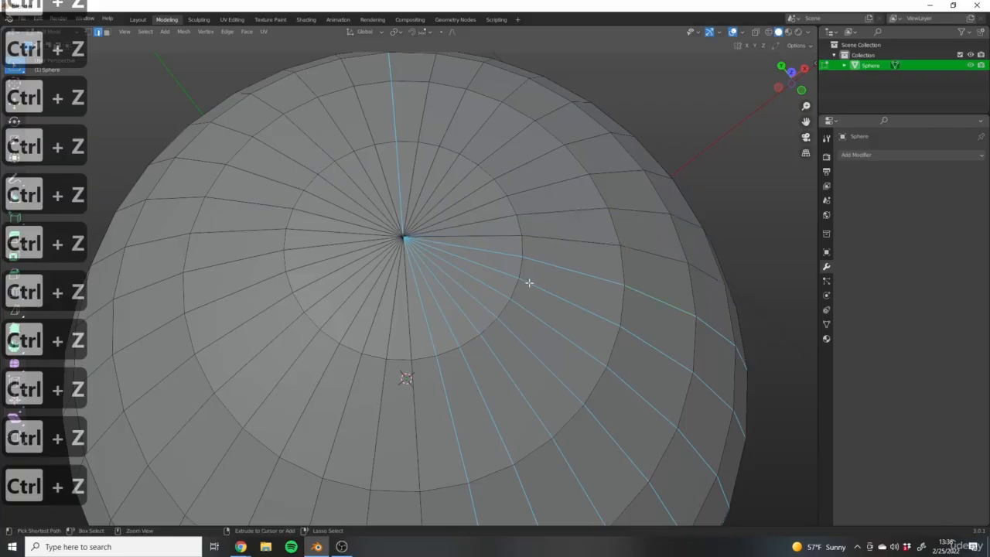
key("ctrl+z")
scroll(485, 204, "down", 4)
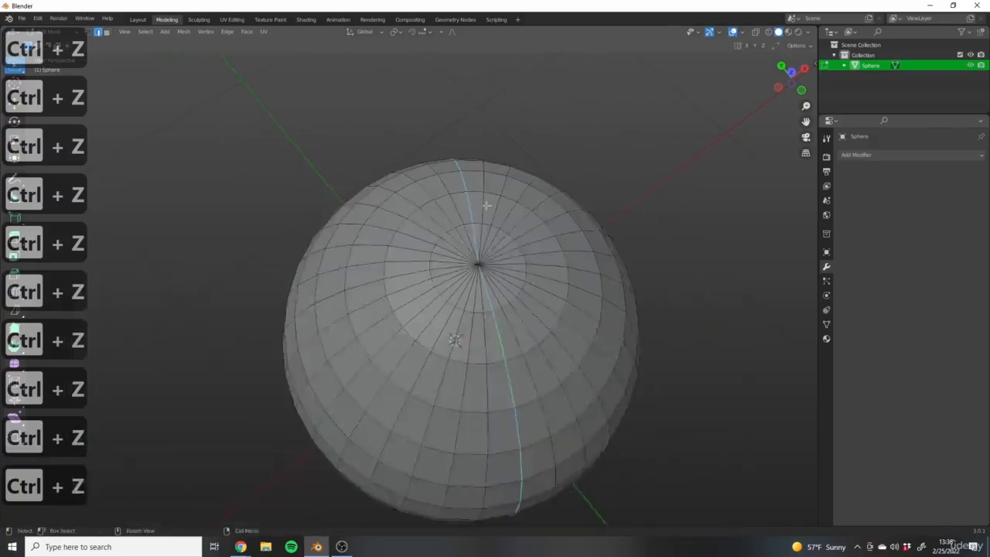
Try LoopTools Circle again on the single vertical ring, view it from the side and undo it
middle_click_drag(497, 294, 582, 330)
right_click(583, 330)
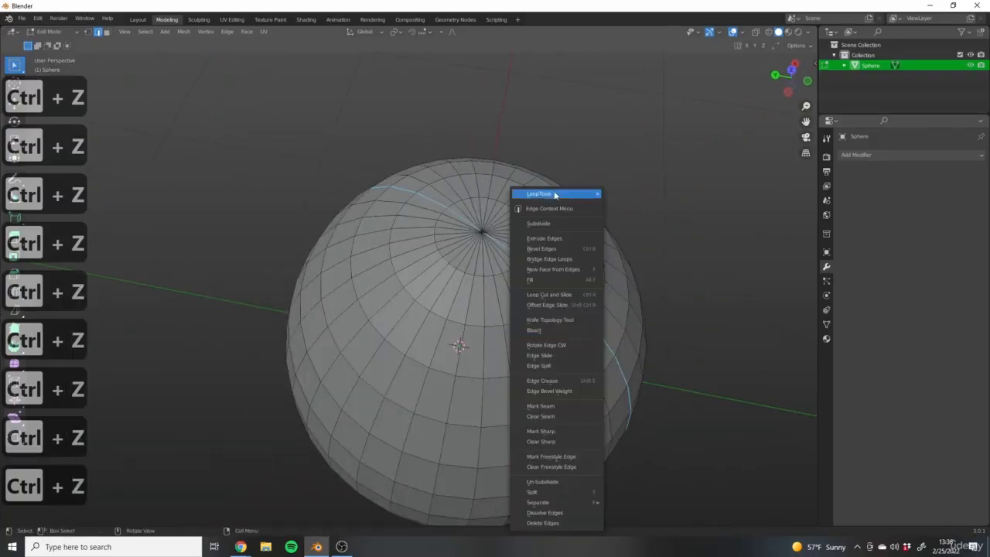
mouse_move(568, 194)
left_click(623, 203)
middle_click_drag(674, 309, 537, 305)
scroll(562, 295, "down", 3)
key("ctrl+z")
middle_click_drag(630, 340, 557, 353)
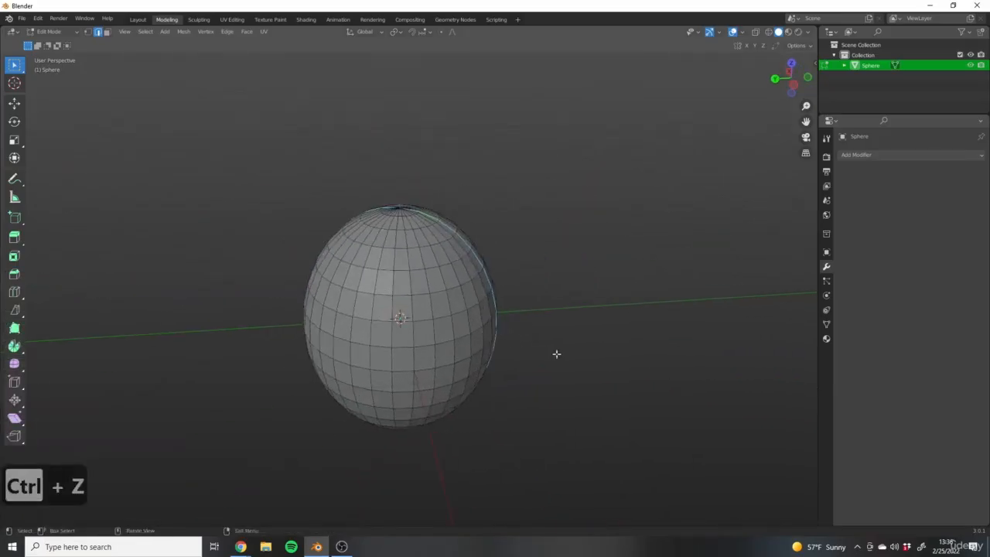
View the sphere in Object Mode and return to Edit Mode
key("Tab")
middle_click_drag(609, 370, 666, 297)
scroll(565, 314, "up", 2)
right_click(440, 267)
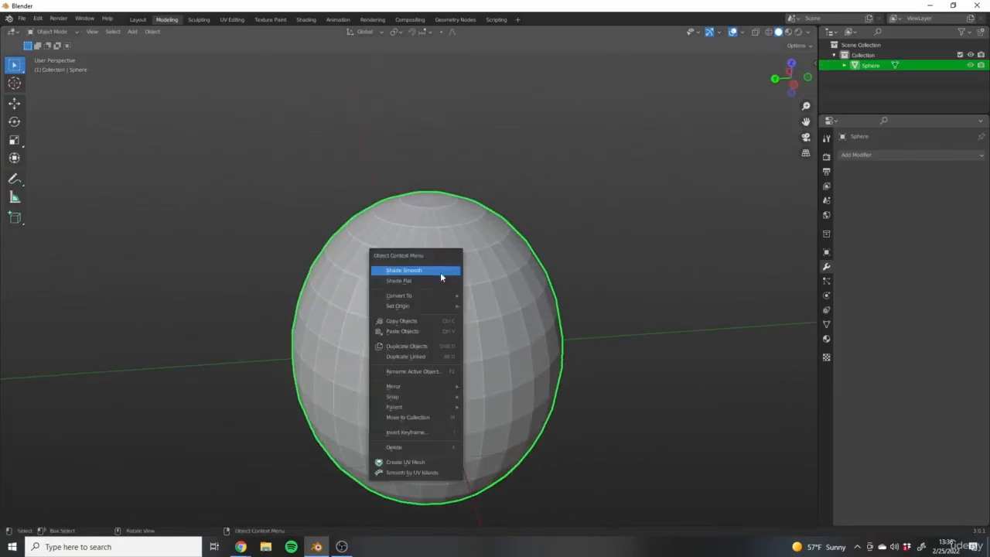
key("Tab")
Switch the mesh selection to vertex mode
right_click(453, 307)
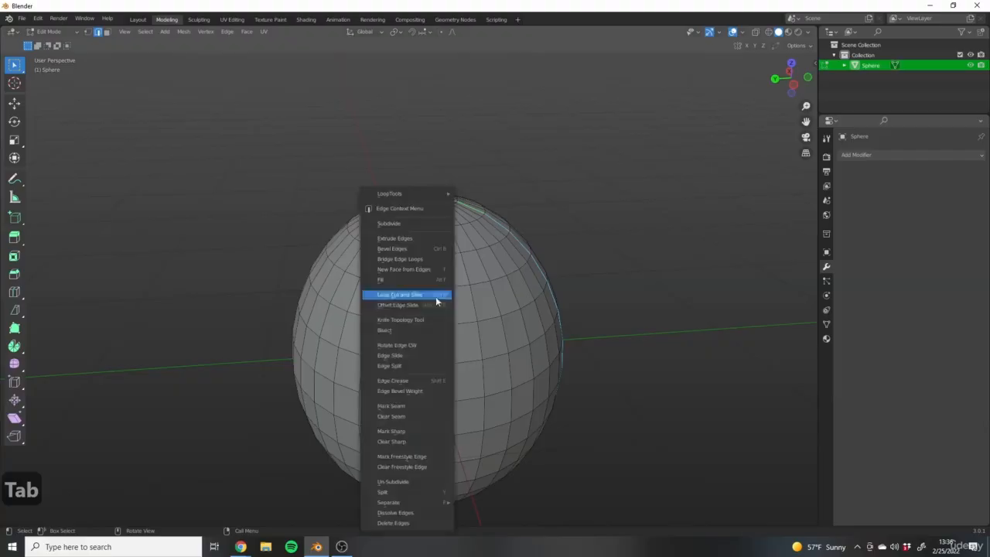
mouse_move(406, 193)
scroll(309, 205, "up", 1)
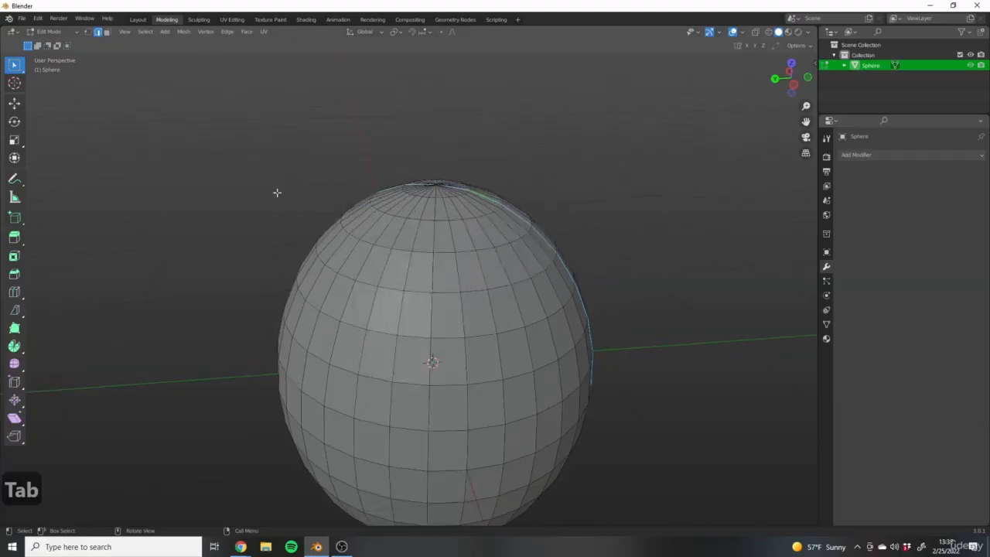
left_click(88, 32)
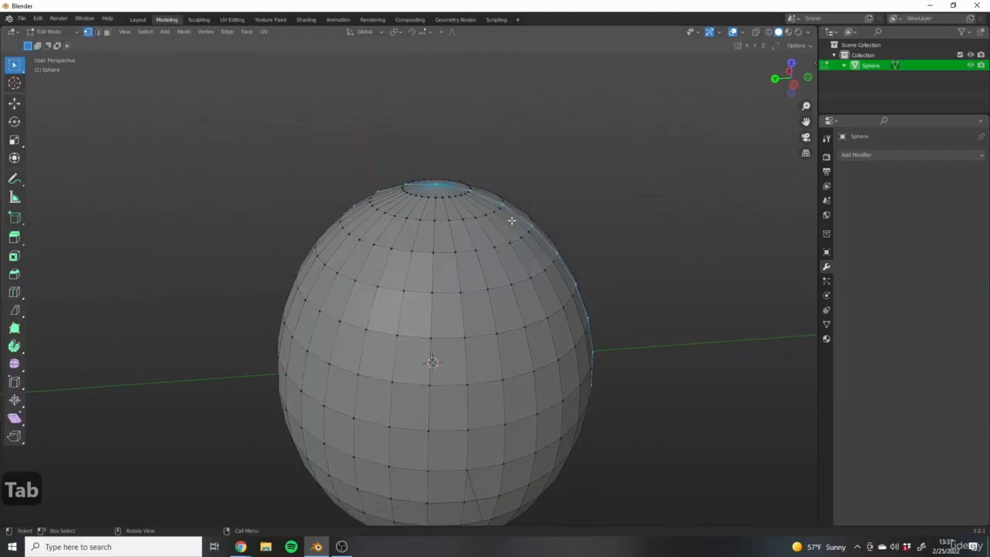
Clear the selection, select two adjacent vertices on an upper horizontal ring, apply LoopTools Curve and view the result from above
left_click(570, 160)
scroll(448, 333, "up", 4)
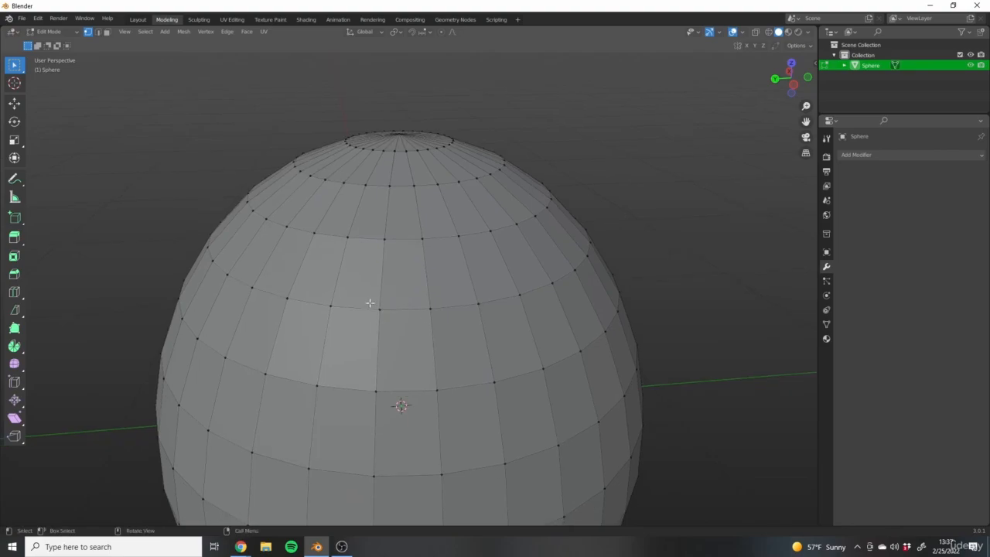
left_click(425, 316, "shift")
middle_click_drag(509, 355, 676, 431)
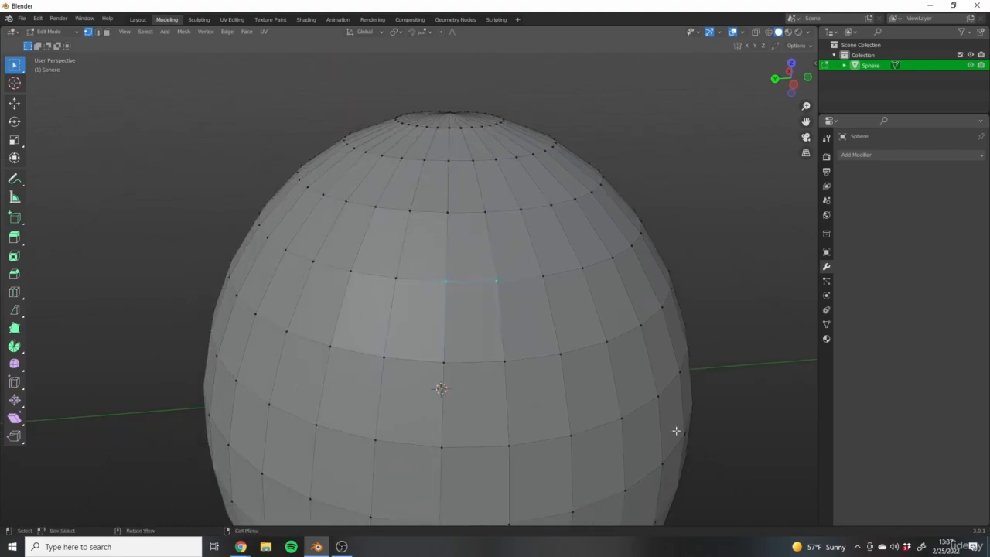
right_click(582, 250)
mouse_move(589, 251)
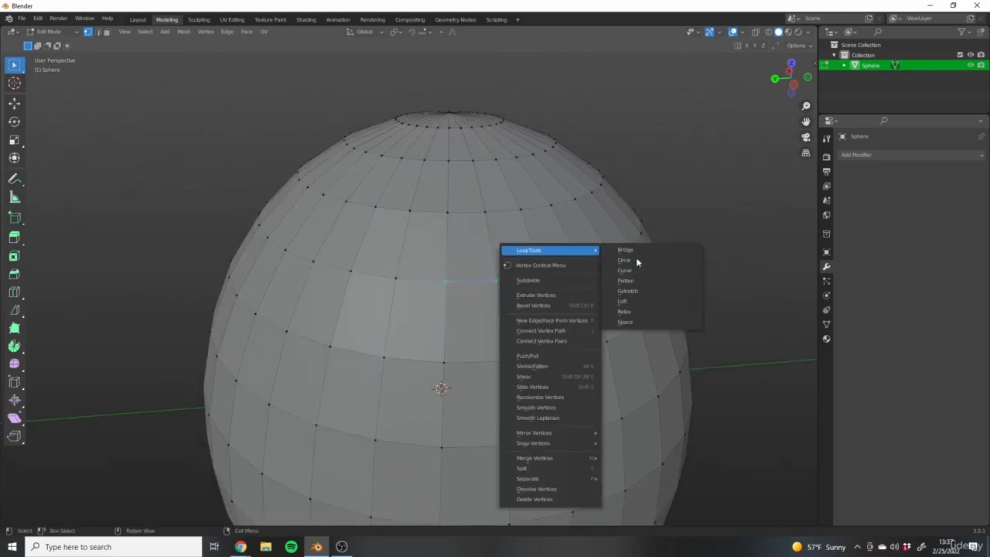
left_click(636, 271)
middle_click_drag(634, 270, 498, 376)
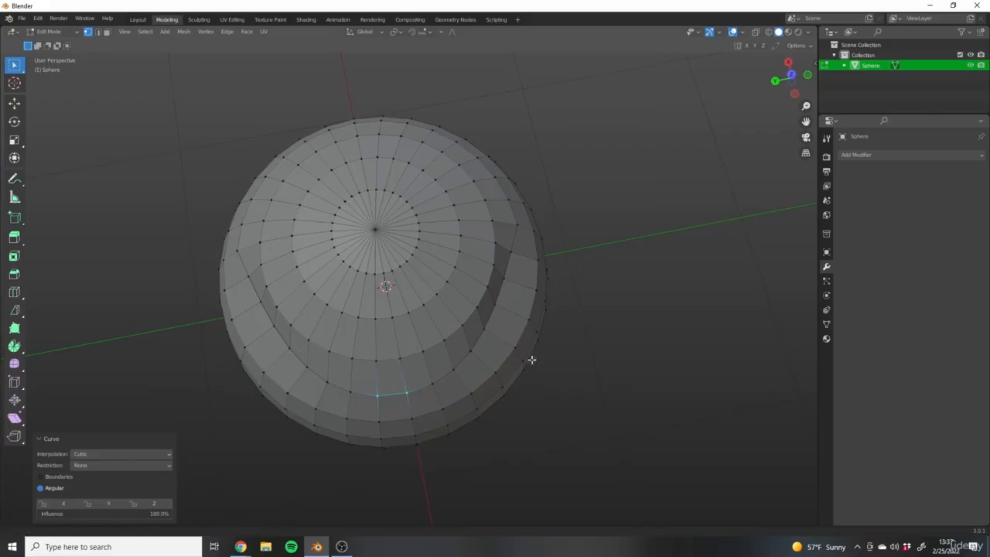
middle_click_drag(531, 358, 429, 393)
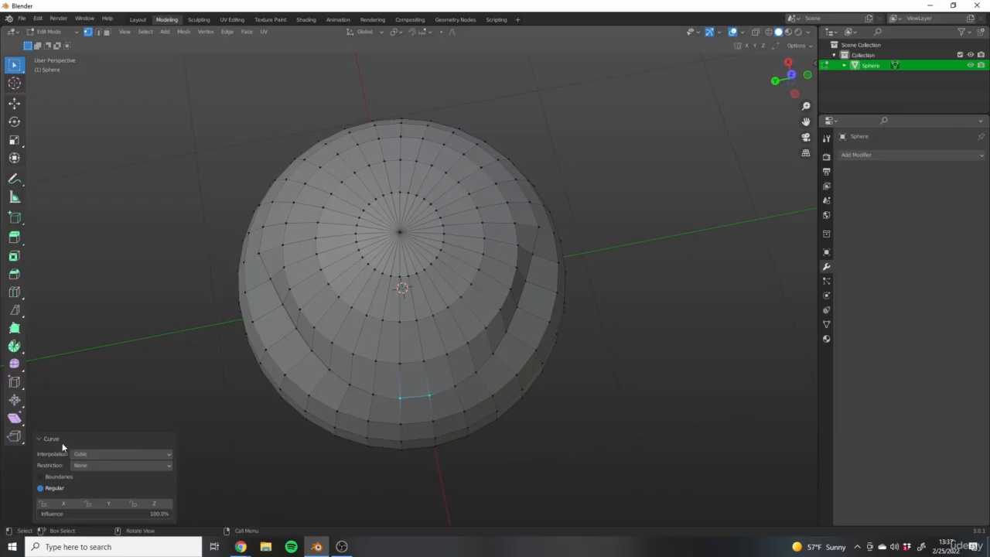
Compare the Curve interpolation options by setting it to Linear and then back to Cubic
left_click(86, 453)
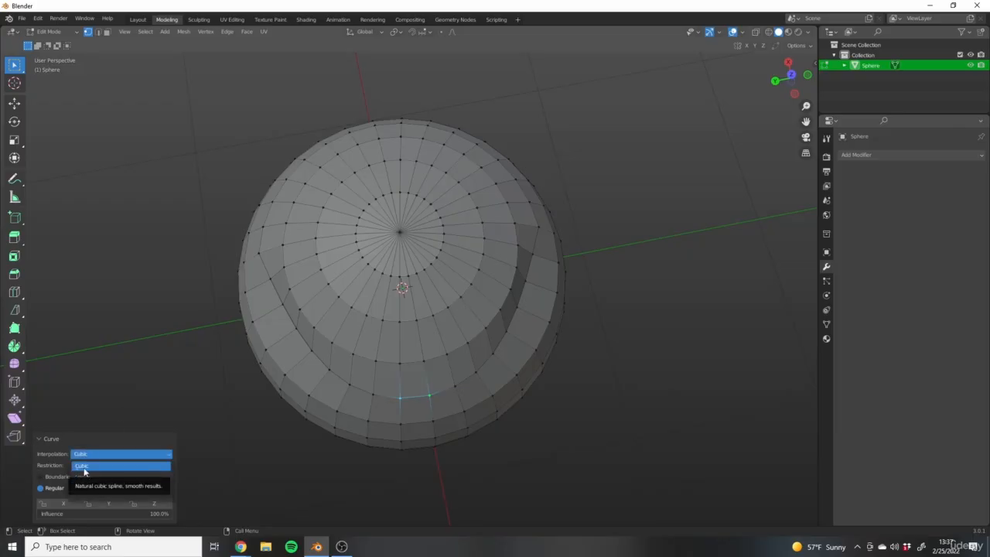
left_click(85, 479)
middle_click_drag(309, 371, 307, 305)
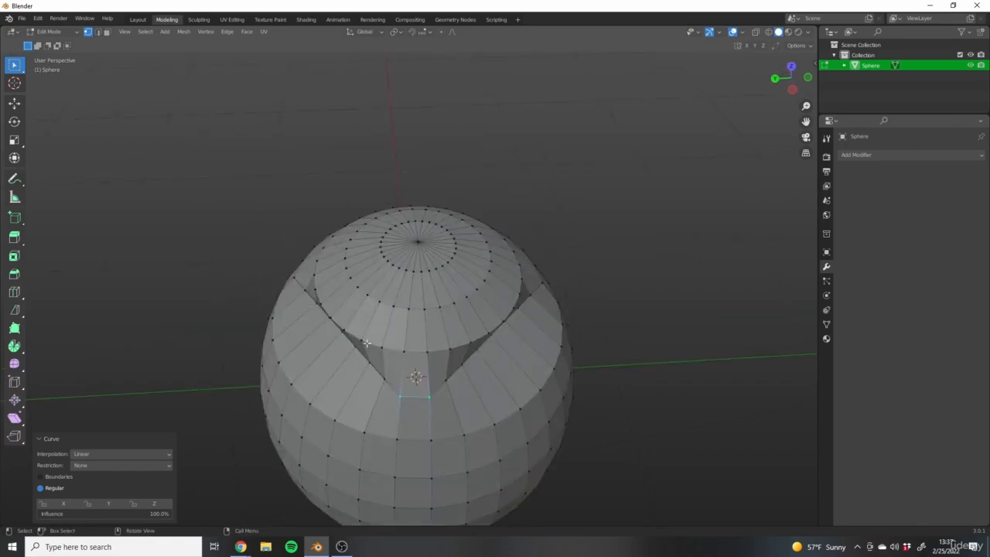
middle_click_drag(348, 363, 349, 422)
left_click(86, 453)
left_click(91, 447)
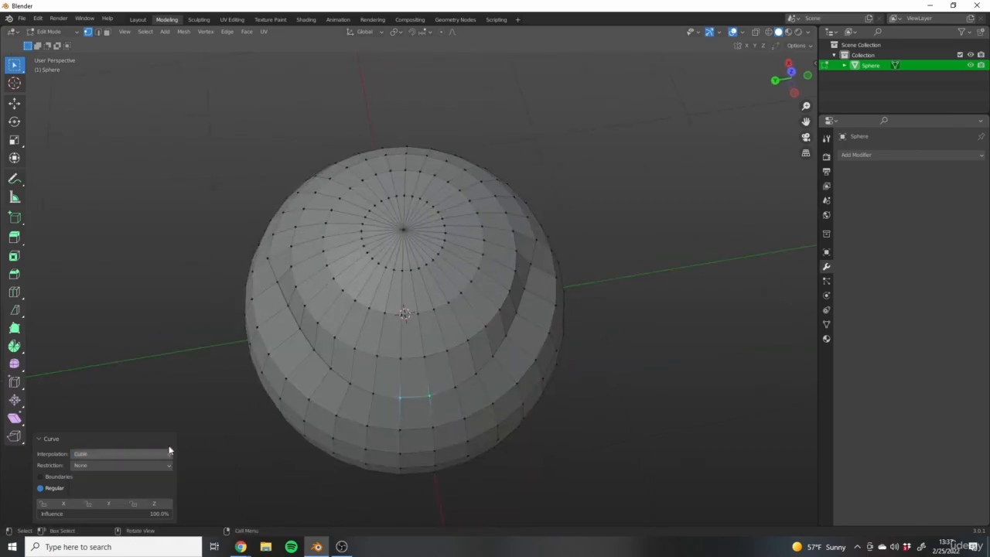
View the curved sphere in Object Mode and Edit Mode, then undo the Curve operation
middle_click_drag(473, 361, 452, 337)
key("Tab")
key("Tab")
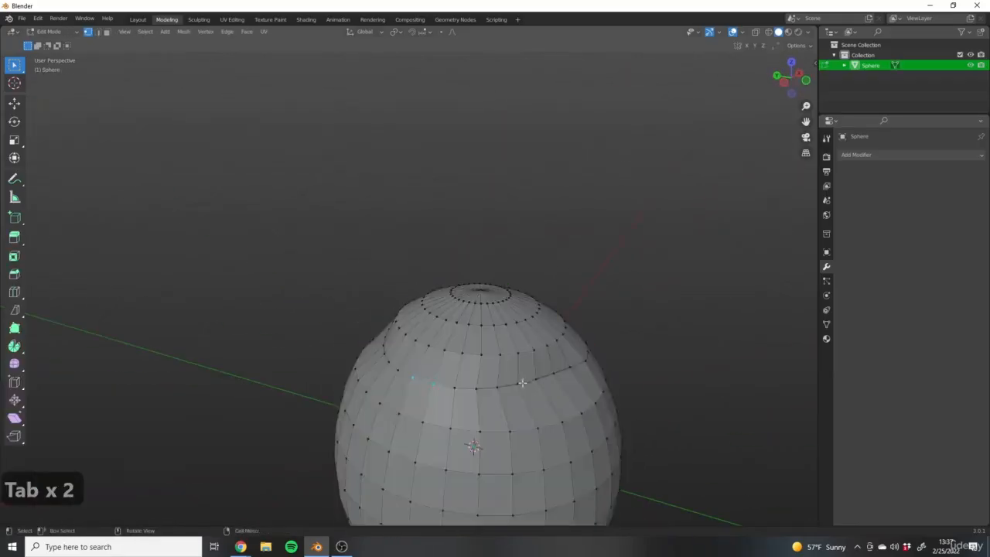
middle_click_drag(472, 371, 453, 311)
key("ctrl+z")
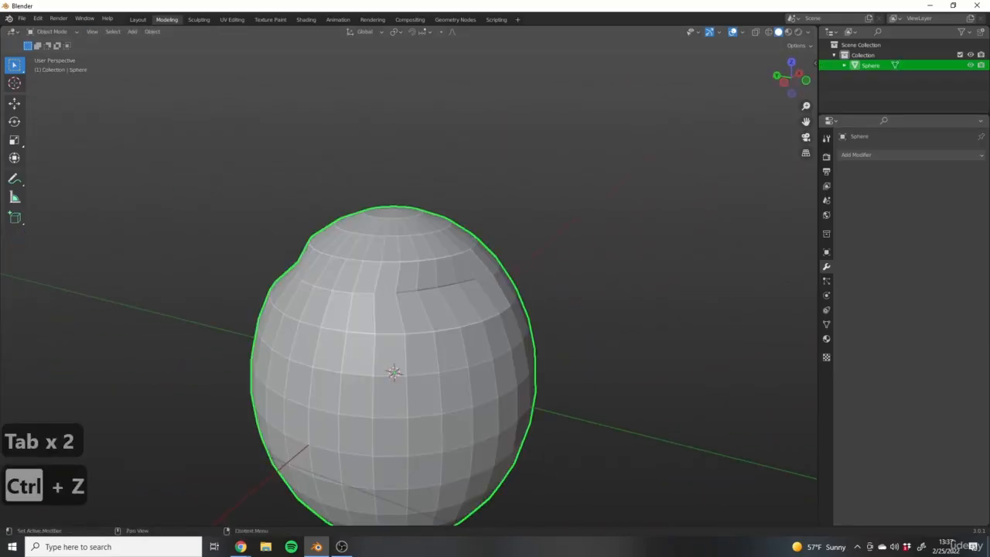
key("ctrl+z")
key("ctrl+z")
middle_click_drag(475, 345, 558, 315)
right_click(429, 275)
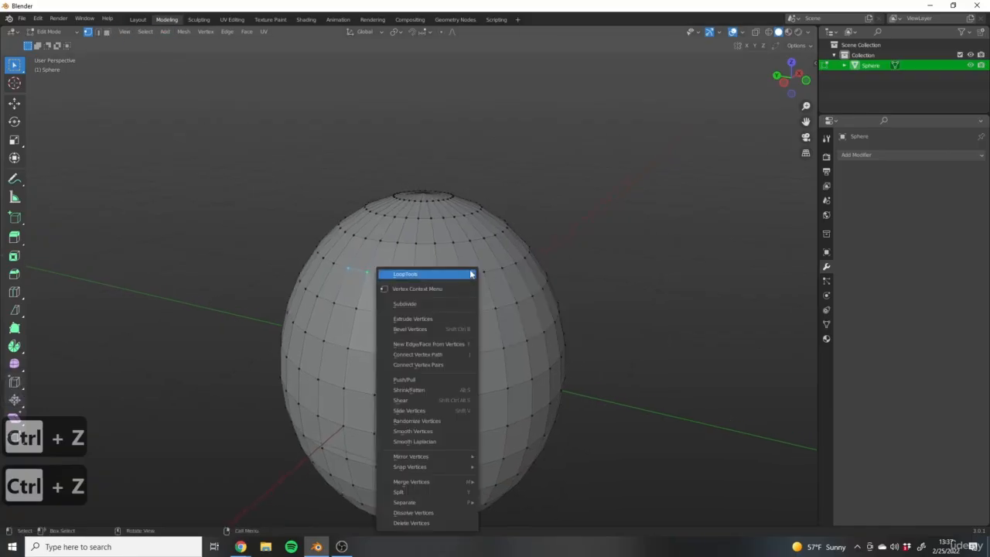
mouse_move(468, 276)
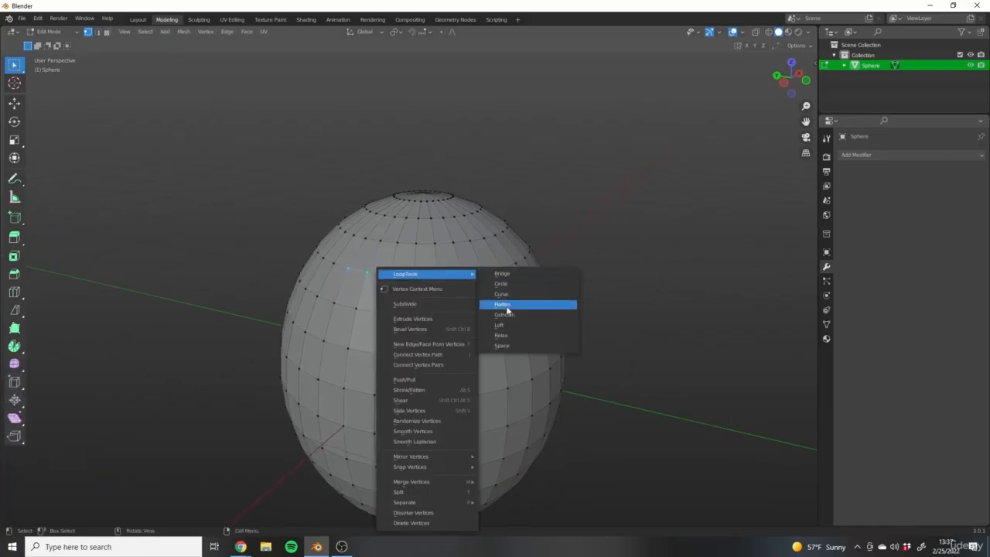
middle_click_drag(485, 241, 451, 252, "shift")
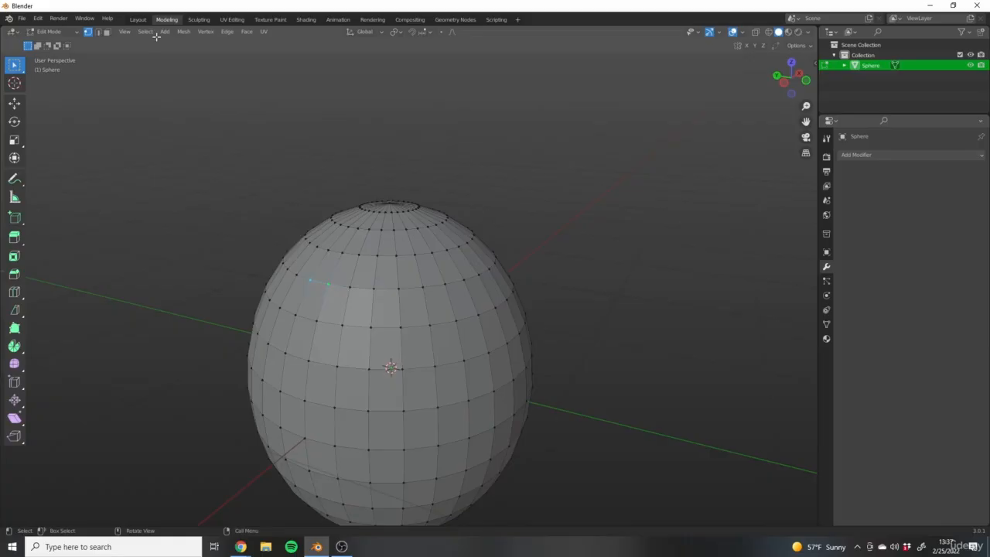
Switch to face selection, select a horizontal face loop on the upper sphere and flatten it with LoopTools Flatten
left_click(107, 34)
scroll(365, 259, "up", 2)
left_click(363, 273, "alt")
middle_click_drag(539, 224, 464, 258)
right_click(457, 261)
mouse_move(401, 262)
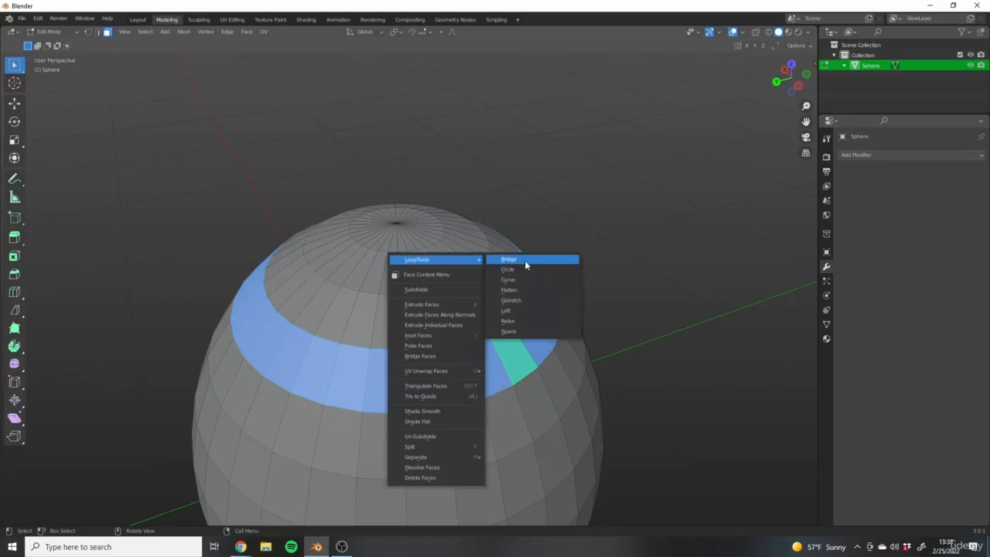
left_click(525, 290)
middle_click_drag(570, 302, 657, 353)
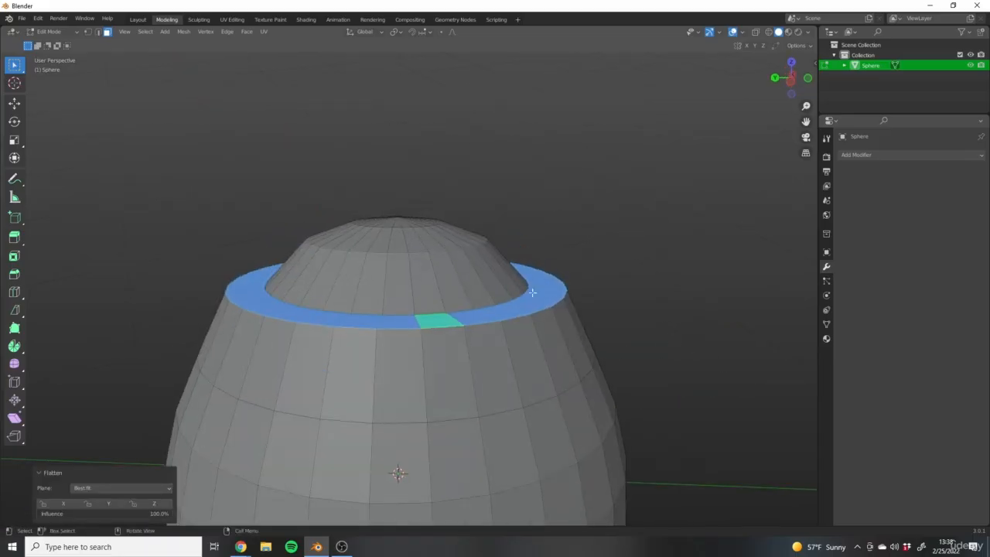
middle_click_drag(527, 341, 526, 343)
Flatten a second horizontal face loop, below the first flattened ring, with LoopTools Flatten
key("ctrl+z")
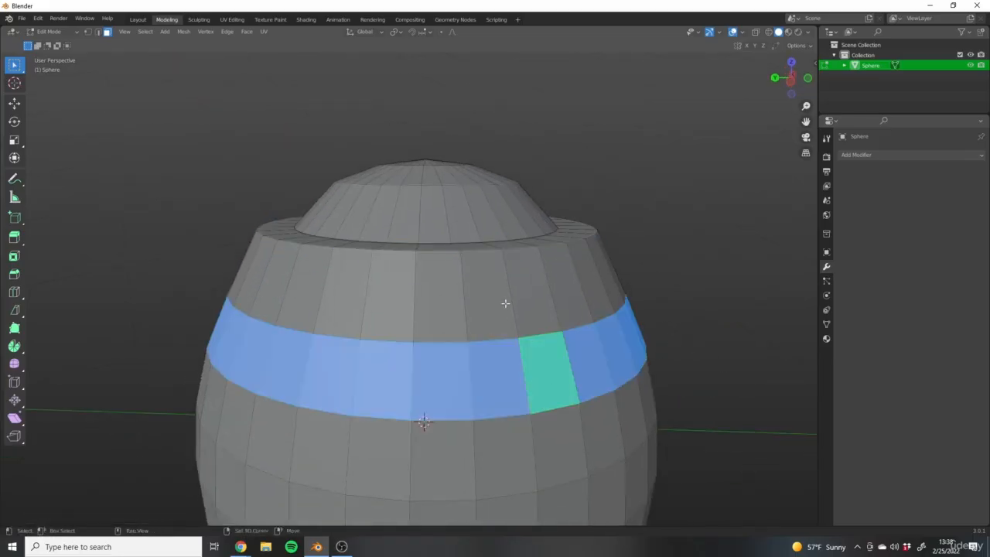
right_click(506, 304)
mouse_move(506, 308)
left_click(572, 334)
scroll(569, 335, "down", 2)
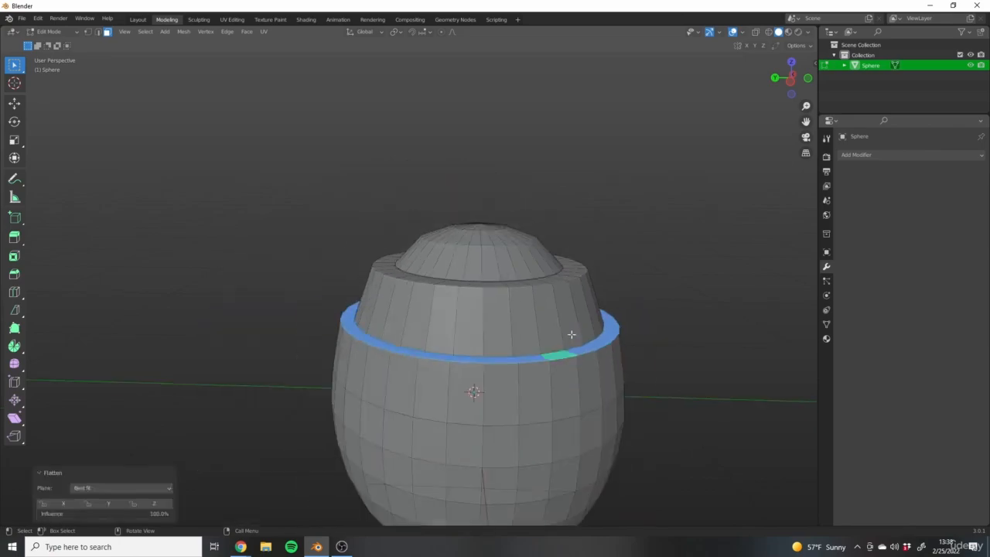
Apply LoopTools Flatten to a third face loop around the middle of the sphere
middle_click_drag(569, 336, 533, 283)
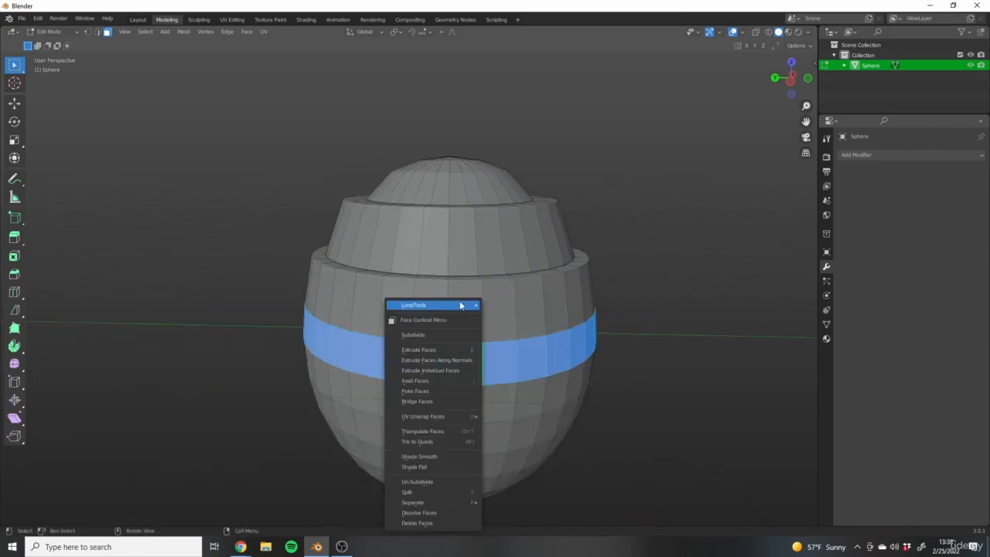
mouse_move(477, 303)
left_click(517, 335)
middle_click_drag(446, 221, 296, 180)
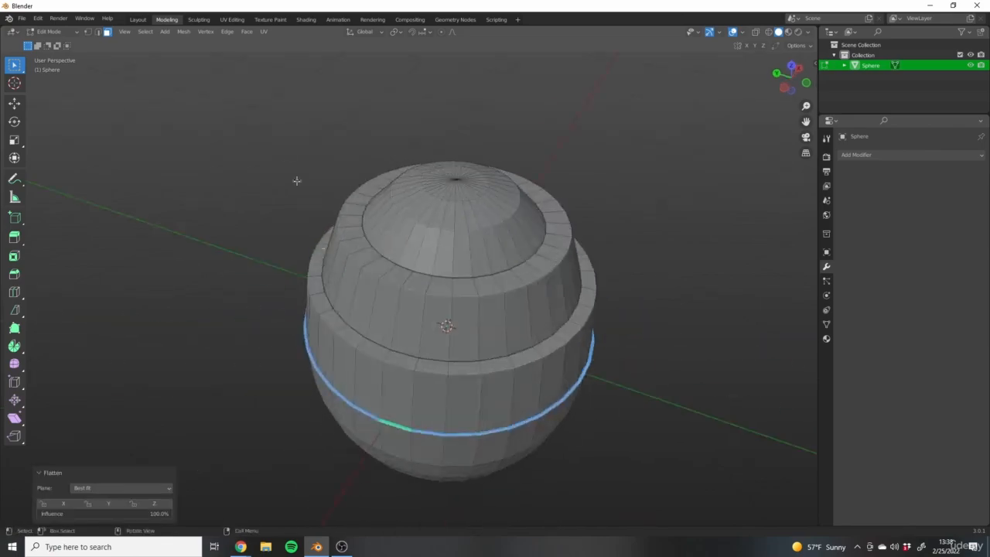
Examine the thin flattened middle ring up close from the side and from above
middle_click_drag(427, 324, 376, 329)
scroll(368, 269, "up", 2)
middle_click_drag(286, 455, 297, 333)
scroll(295, 408, "up", 3)
middle_click_drag(295, 408, 309, 375)
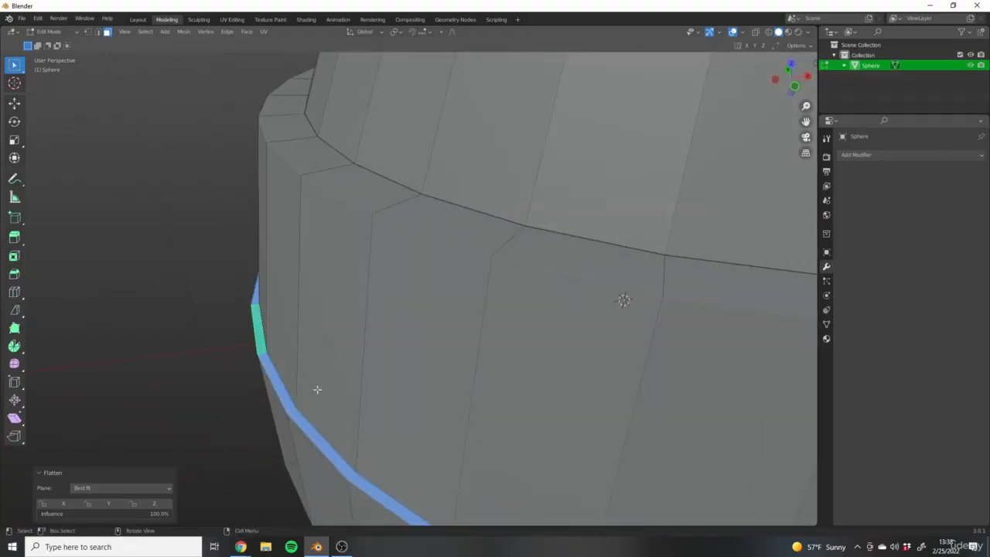
scroll(317, 390, "down", 4)
middle_click_drag(378, 305, 381, 322)
scroll(305, 410, "down", 1)
scroll(304, 411, "up", 4)
scroll(351, 374, "up", 3)
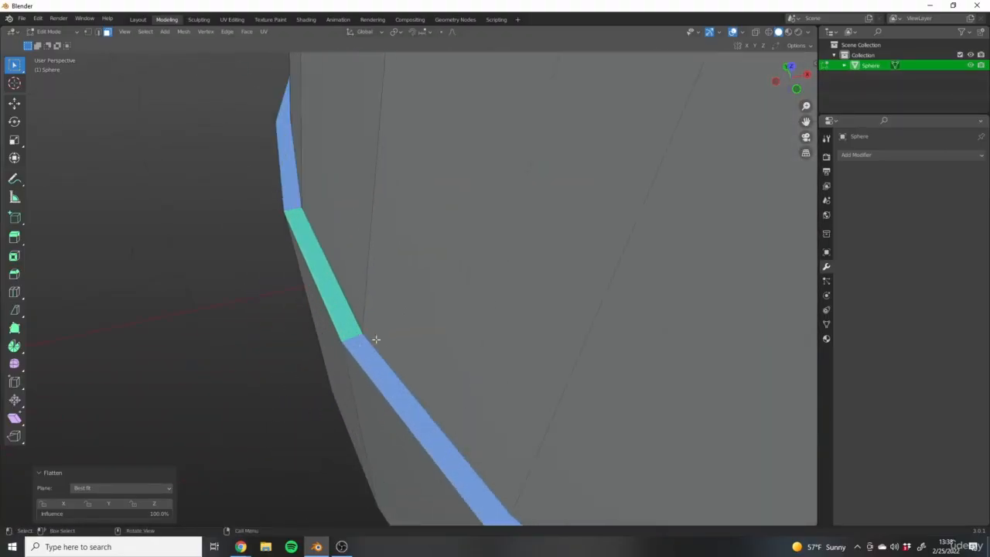
scroll(327, 332, "down", 6)
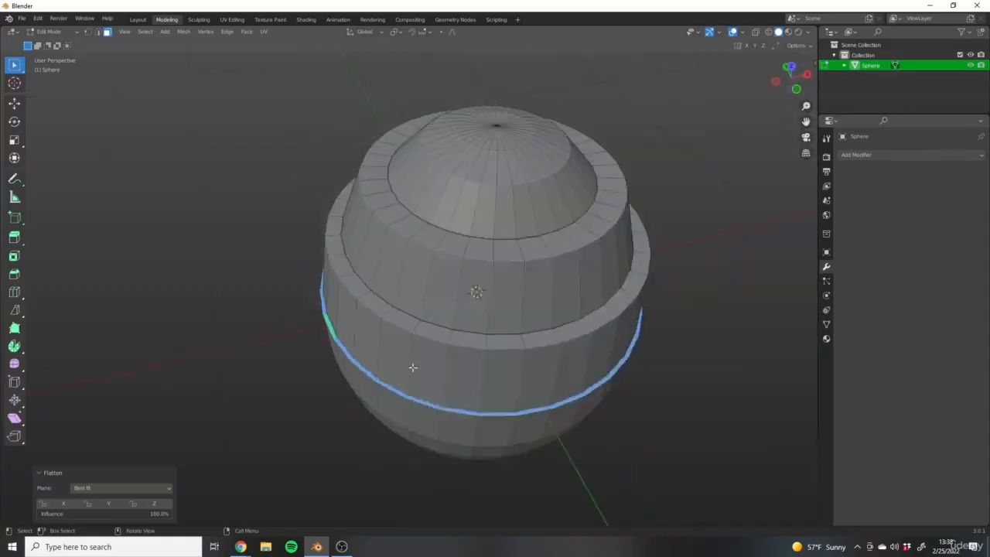
Undo the last Flatten, inspect the original middle face loop up close and apply LoopTools Flatten to it again
key("ctrl+z")
scroll(410, 364, "up", 1)
middle_click_drag(410, 364, 316, 342)
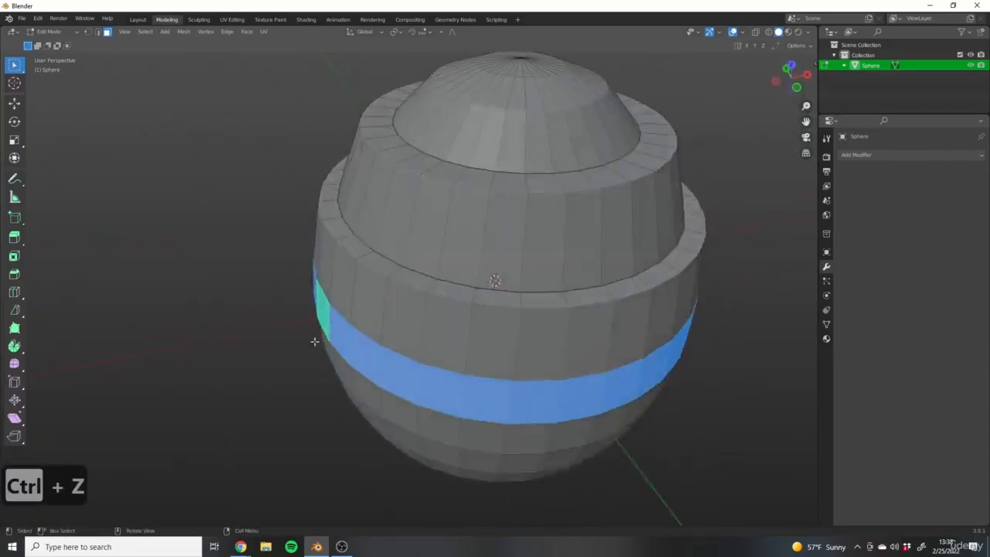
scroll(310, 298, "up", 5)
right_click(386, 336)
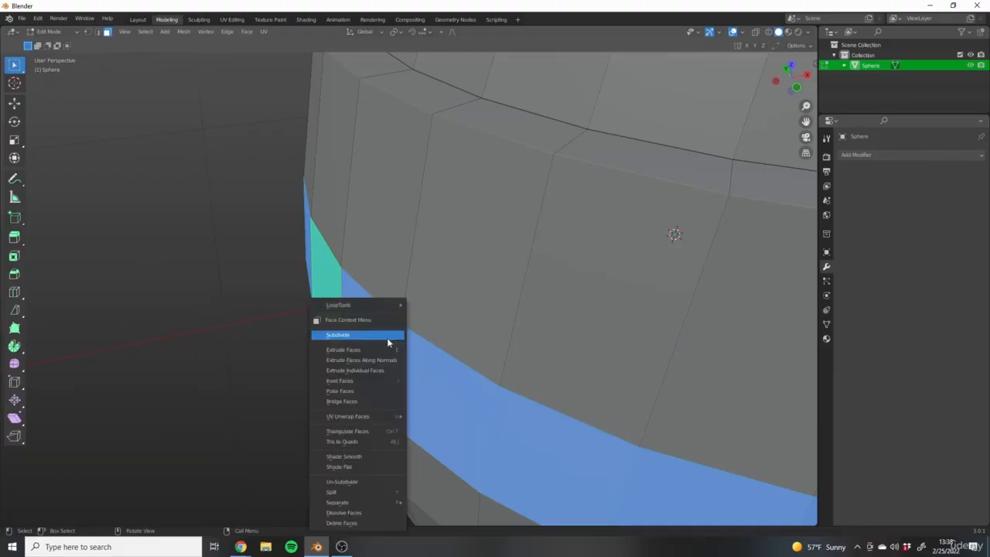
mouse_move(400, 307)
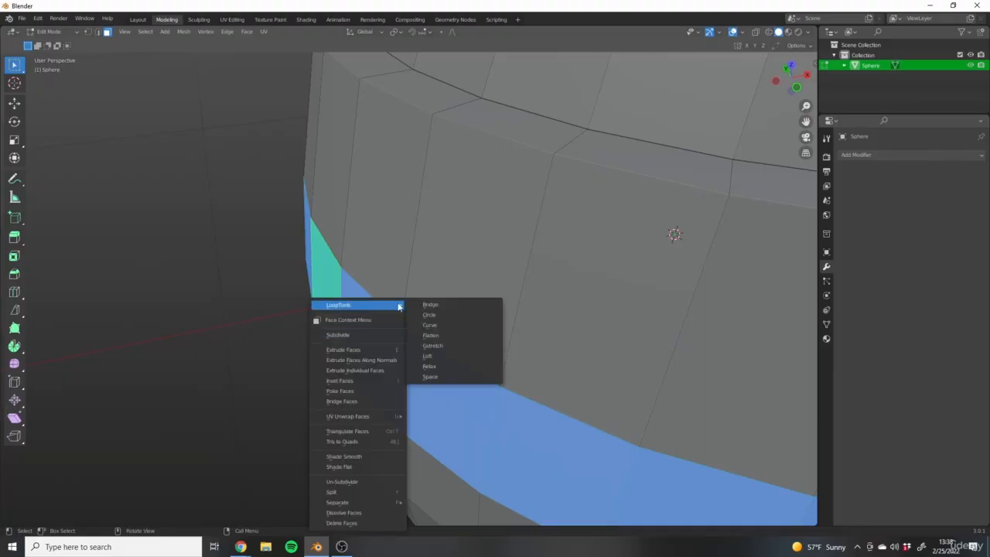
left_click(432, 335)
Examine the three flattened rings in perspective and from the top orthographic view
scroll(444, 333, "down", 5)
middle_click_drag(349, 350, 344, 268, "shift")
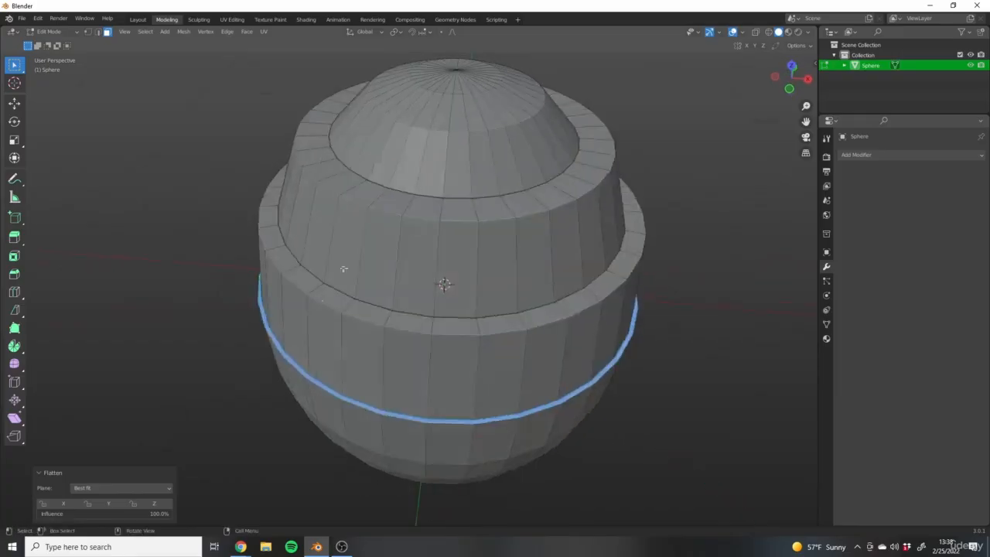
middle_click_drag(345, 162, 310, 249, "shift")
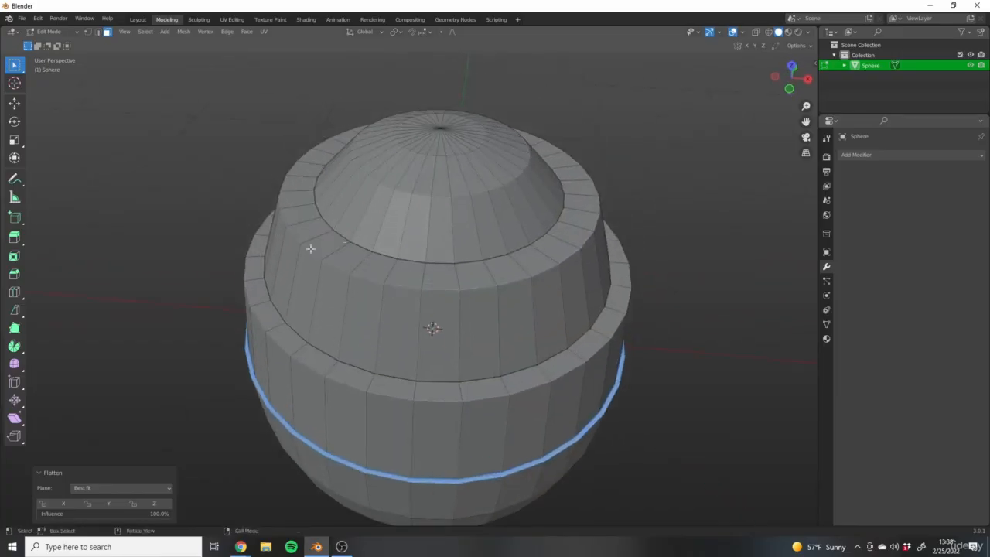
key("7")
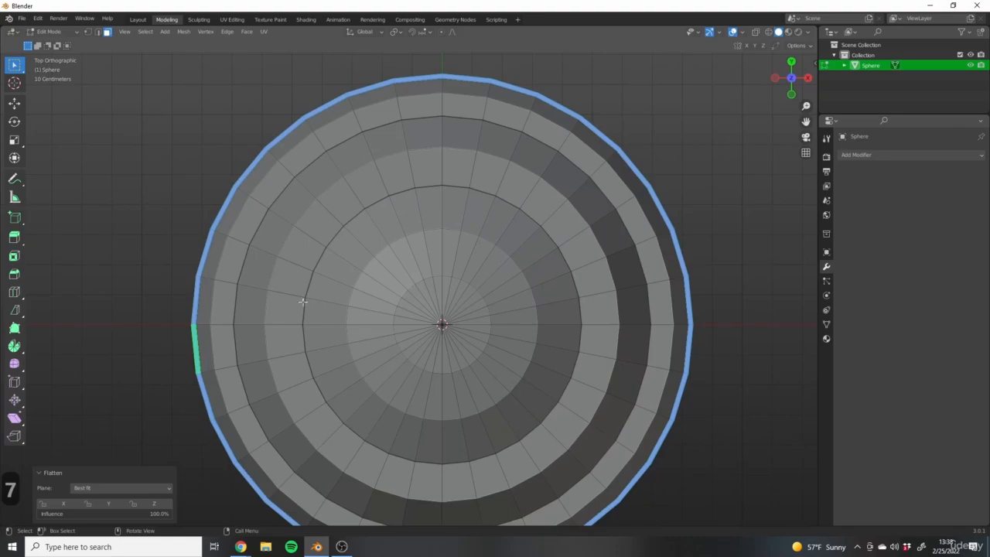
scroll(337, 325, "down", 4)
scroll(338, 380, "down", 1)
scroll(387, 343, "up", 2)
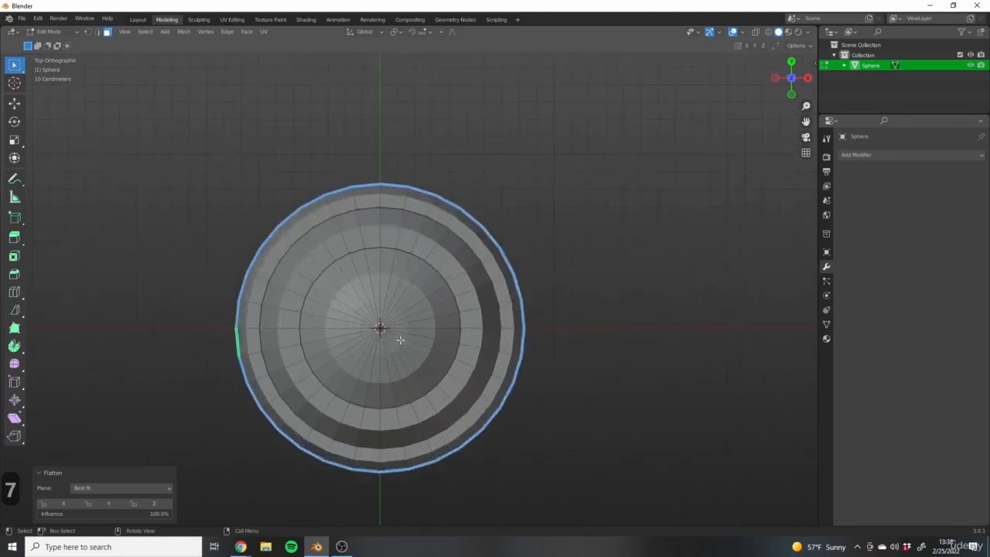
middle_click_drag(292, 353, 353, 224, "shift")
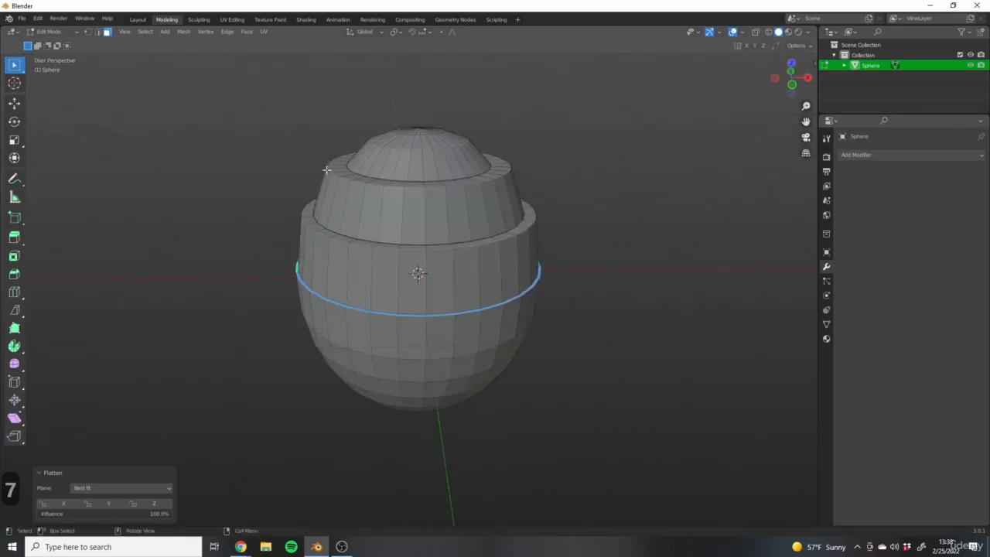
middle_click_drag(394, 274, 526, 329)
Switch to Object Mode and inspect the stepped shape of the sphere from several angles
key("Tab")
middle_click_drag(668, 257, 474, 307, "shift")
scroll(603, 300, "down", 2)
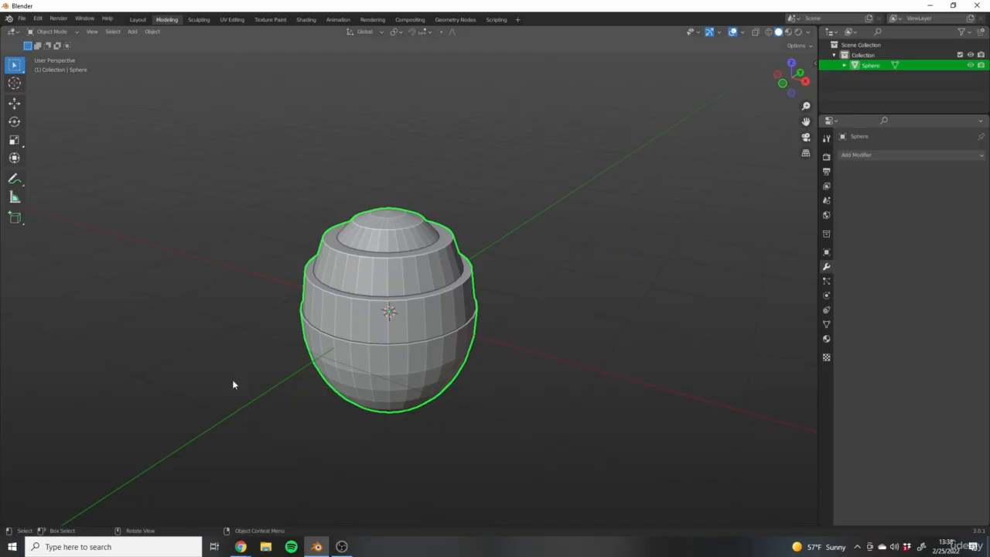
middle_click_drag(299, 314, 413, 340)
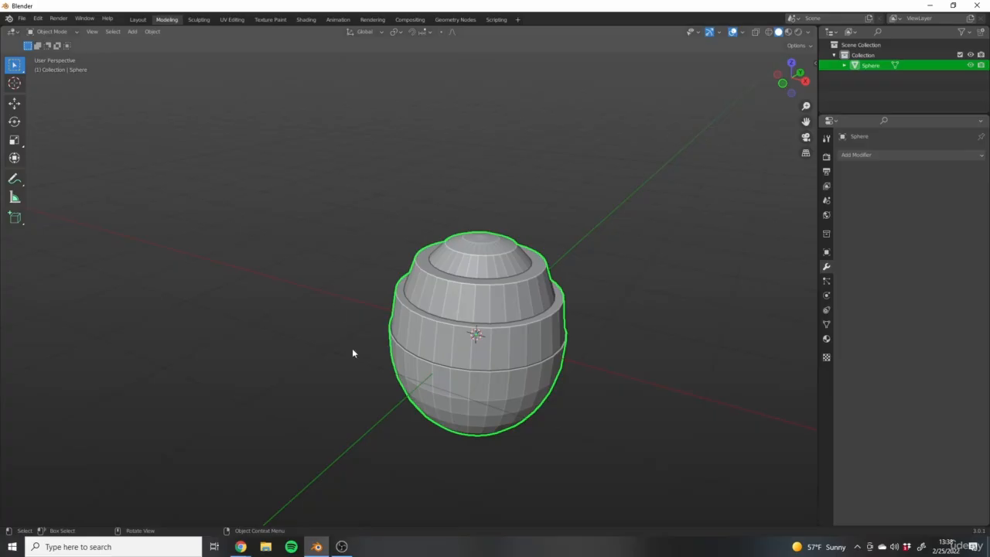
middle_click_drag(562, 394, 568, 386)
scroll(581, 347, "up", 1)
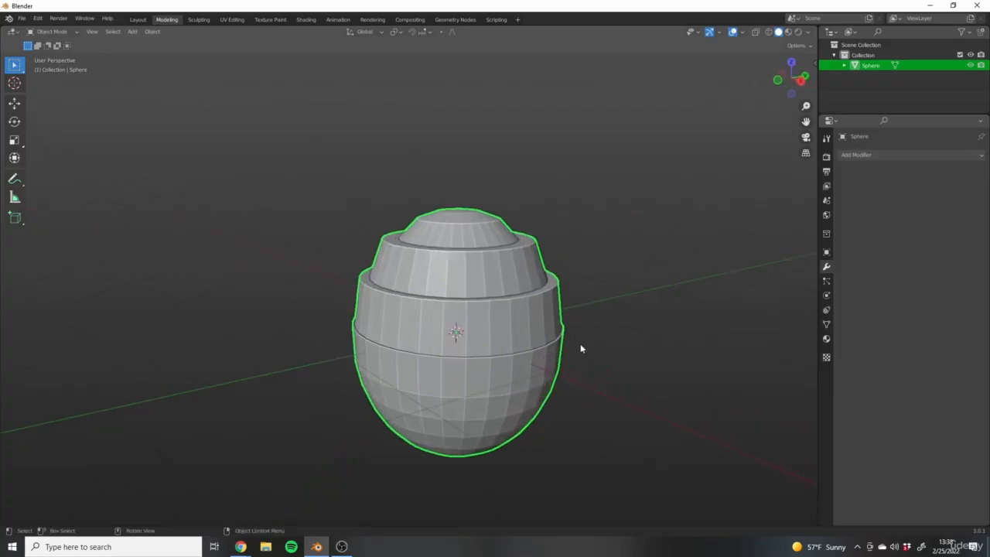
scroll(614, 386, "up", 3)
scroll(470, 353, "down", 2)
scroll(384, 297, "down", 2)
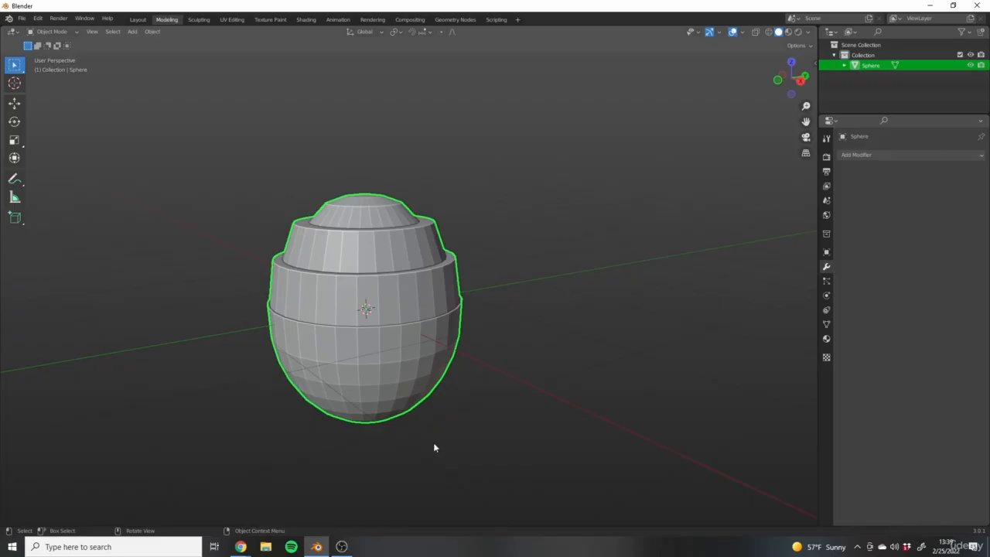
middle_click_drag(381, 338, 474, 350, "shift")
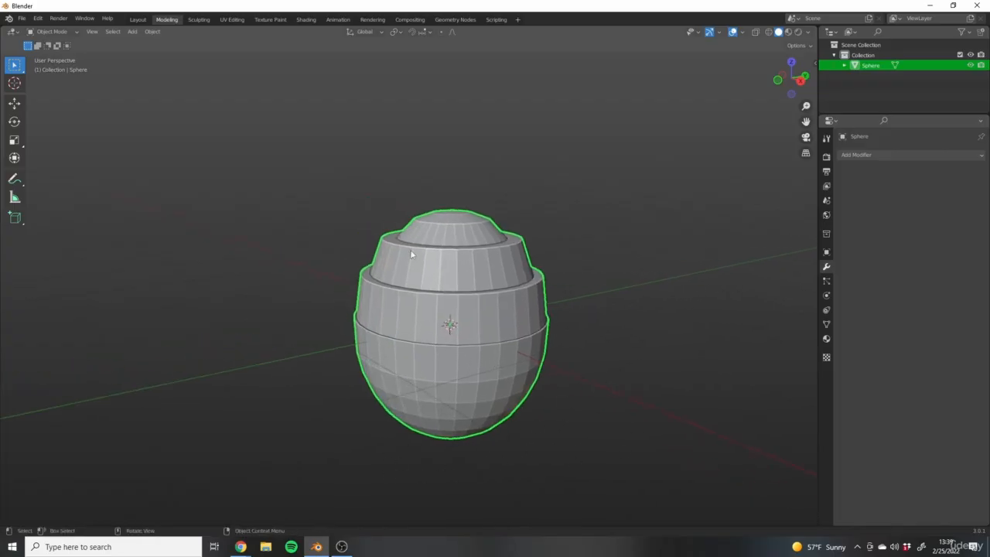